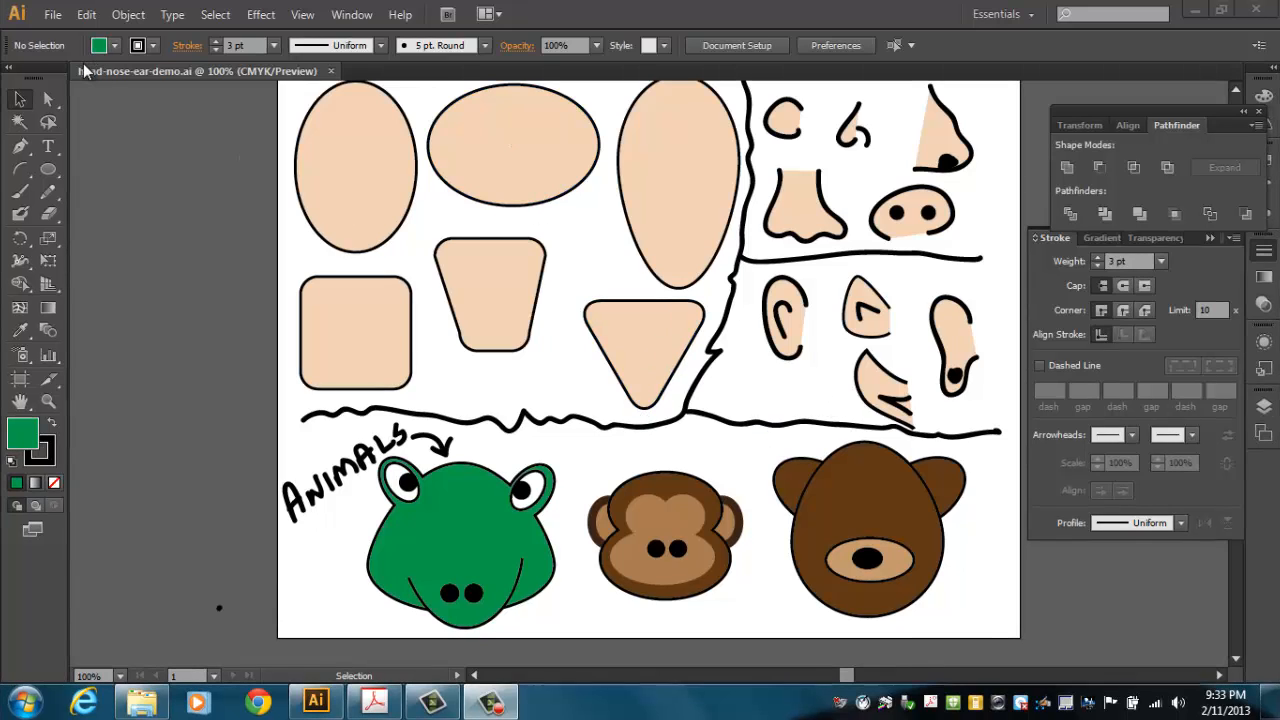
- Create a new one-artboard Letter document in landscape orientation, 792 by 612 pt, in CMYK color mode
click(52, 15)
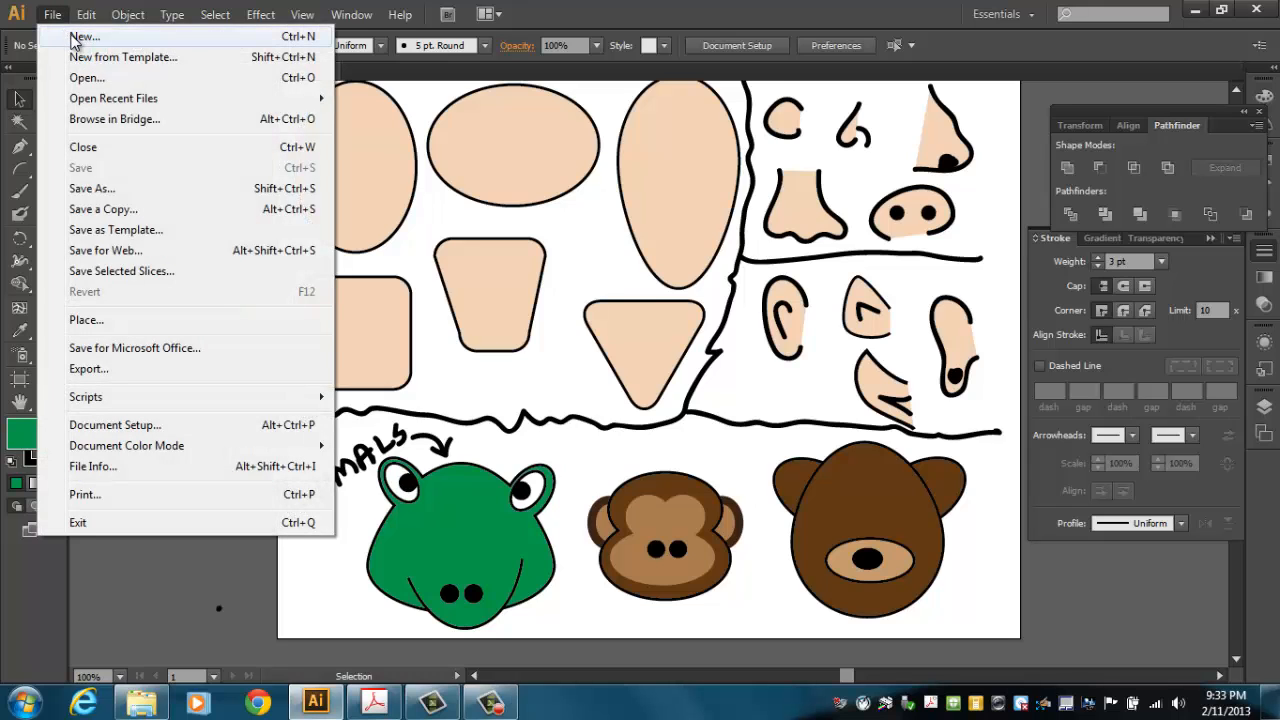
click(76, 37)
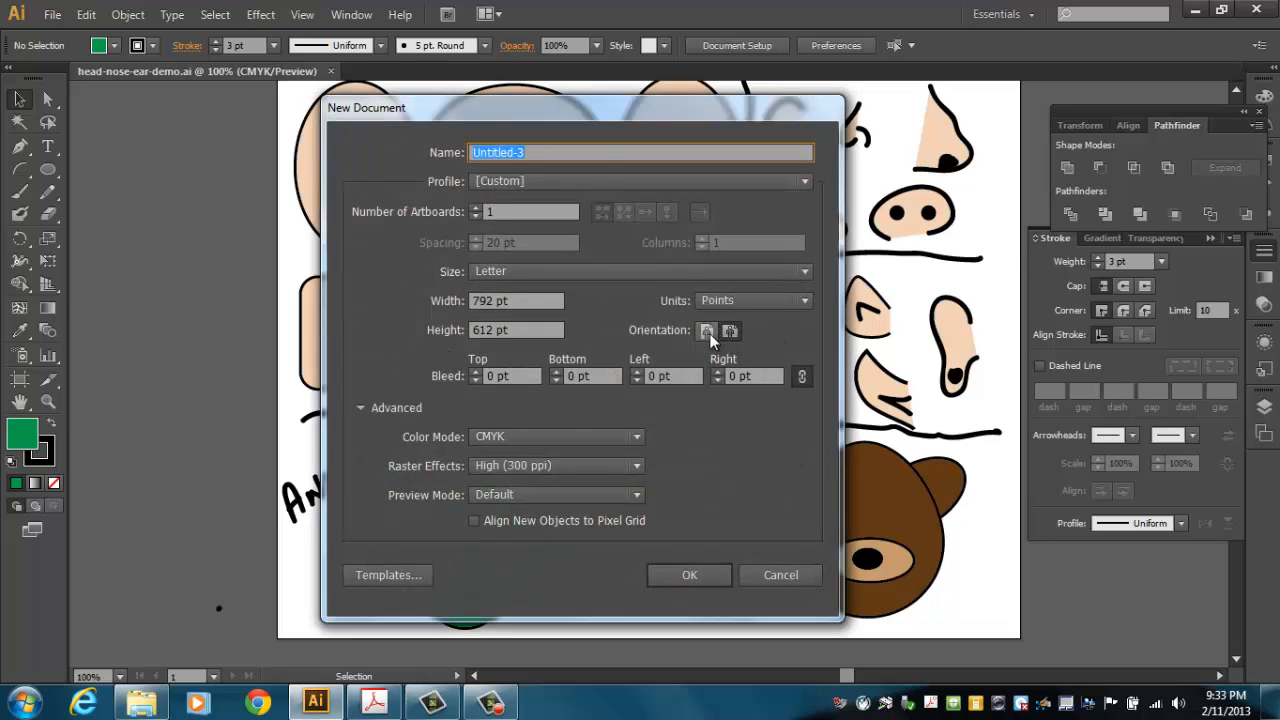
click(679, 576)
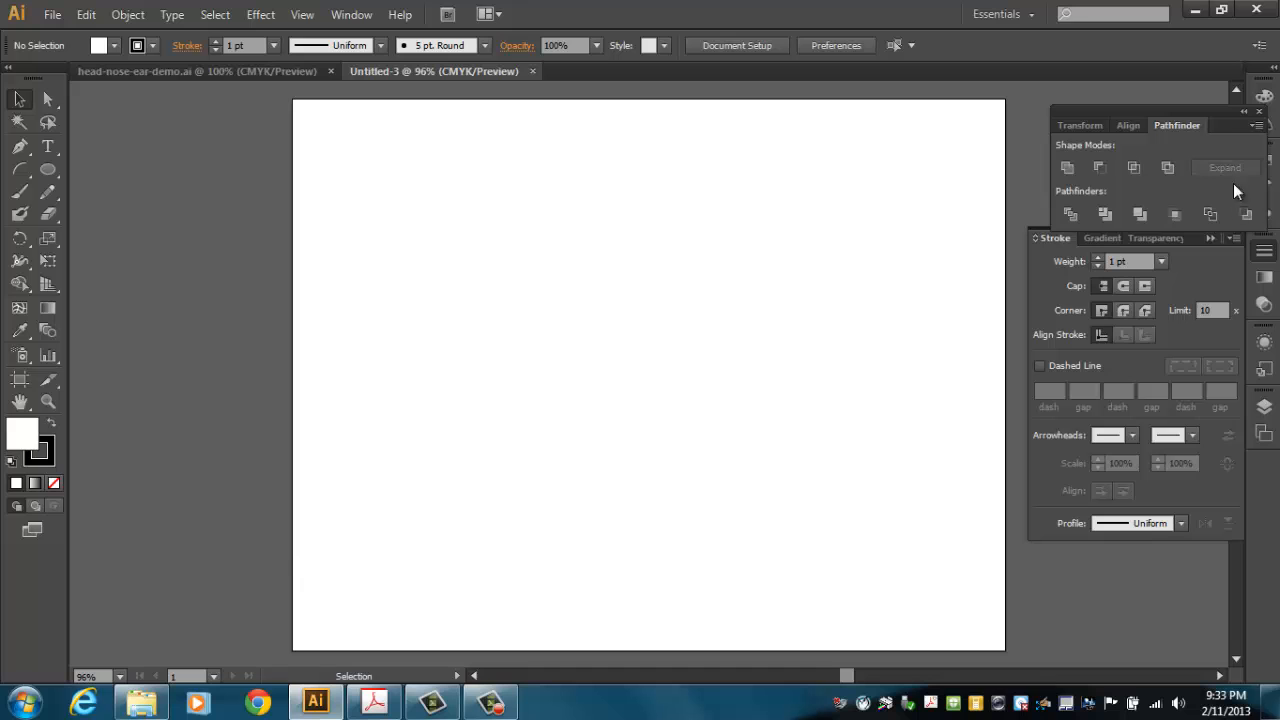
- Clear the workspace by closing the floating Pathfinder panel and collapsing the Stroke panel
drag(1215, 112, 1189, 116)
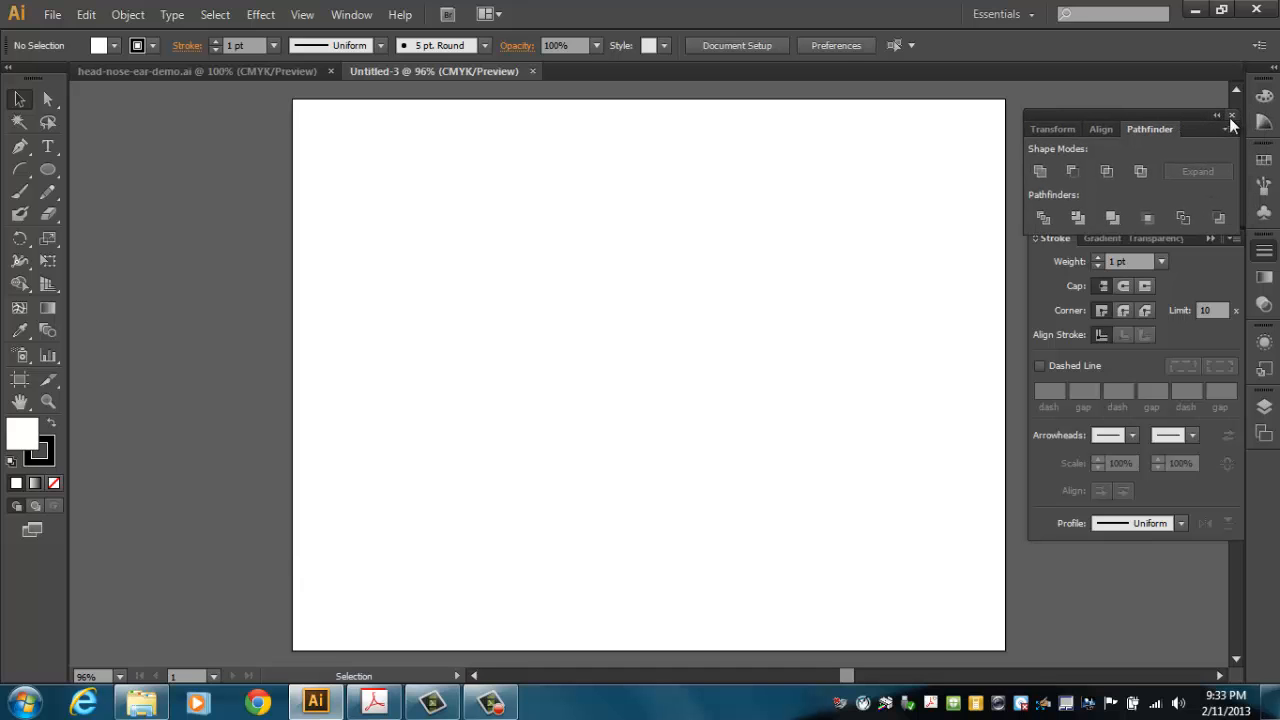
click(1231, 116)
click(1211, 240)
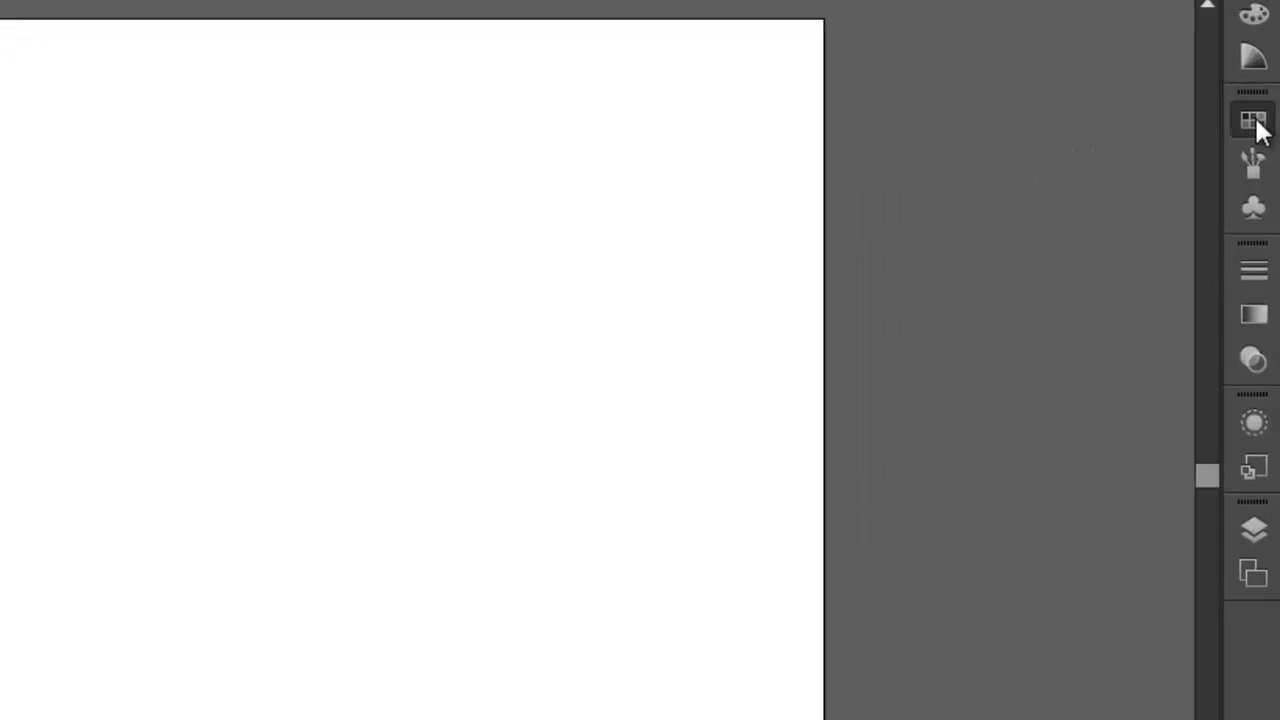
- Open the Skintones swatch library, place it beside the artboard, and enlarge it to show all its color groups
click(1254, 122)
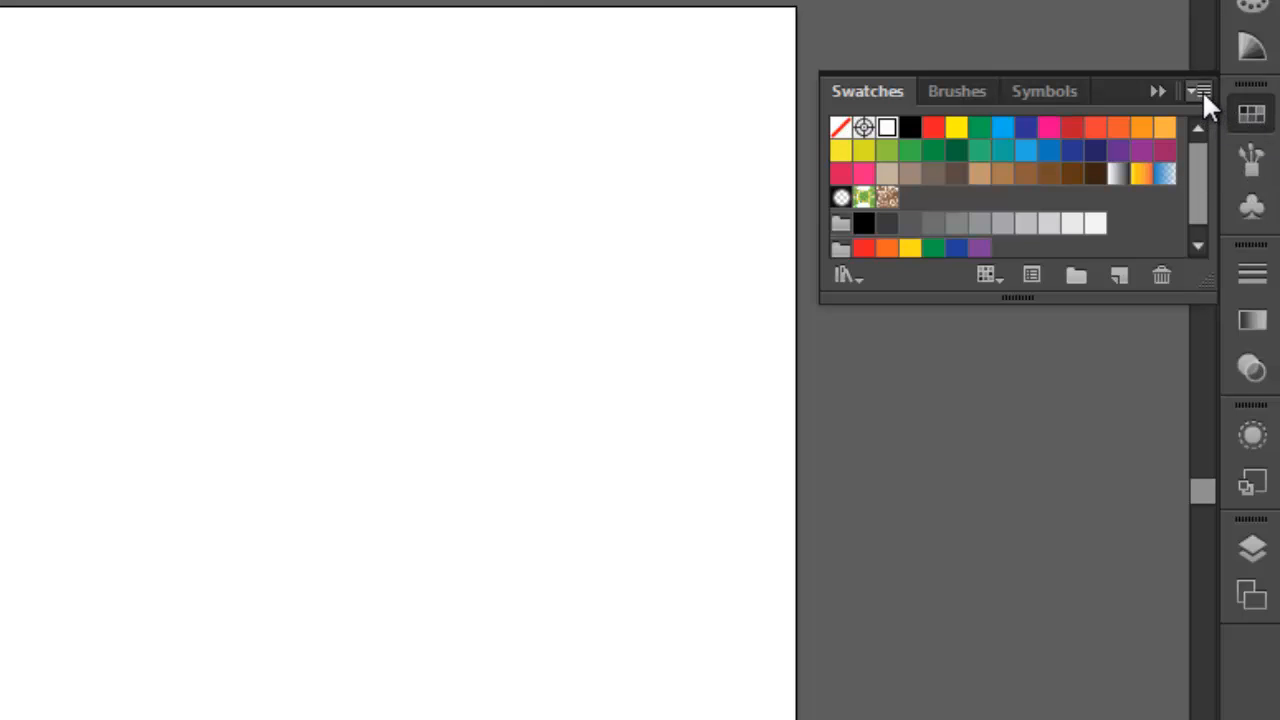
click(1202, 90)
mouse_move(930, 715)
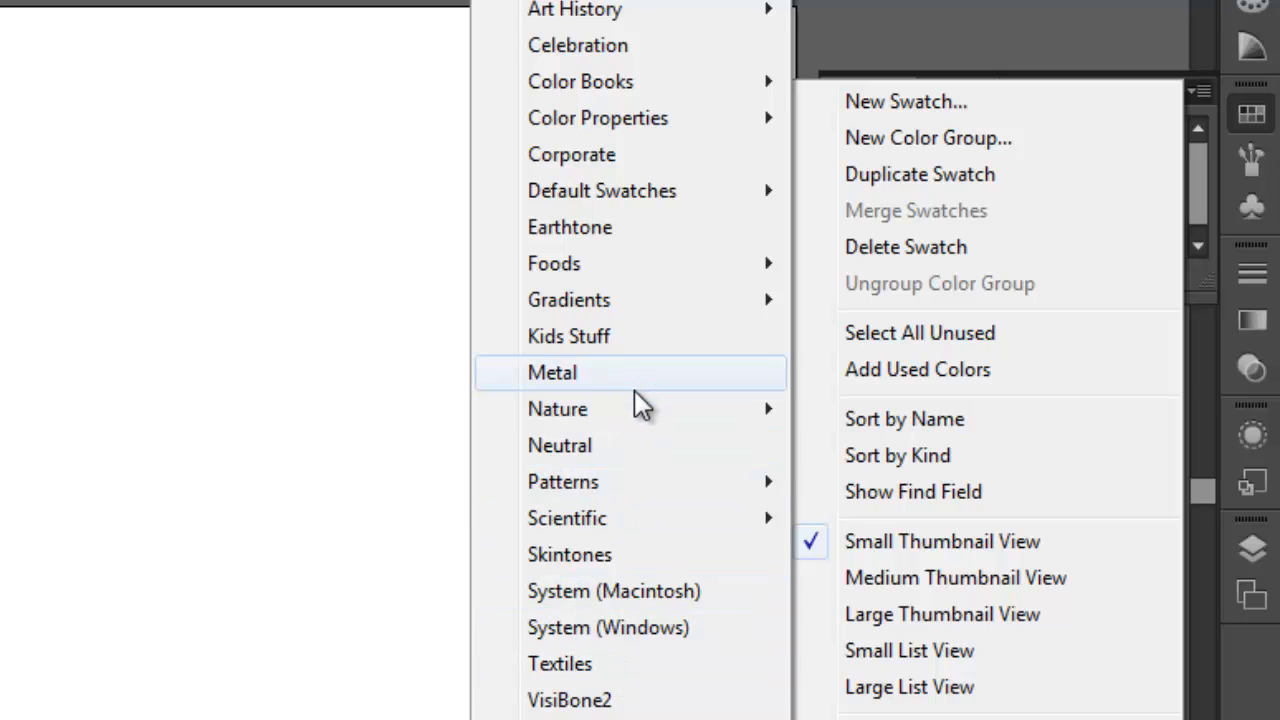
click(590, 556)
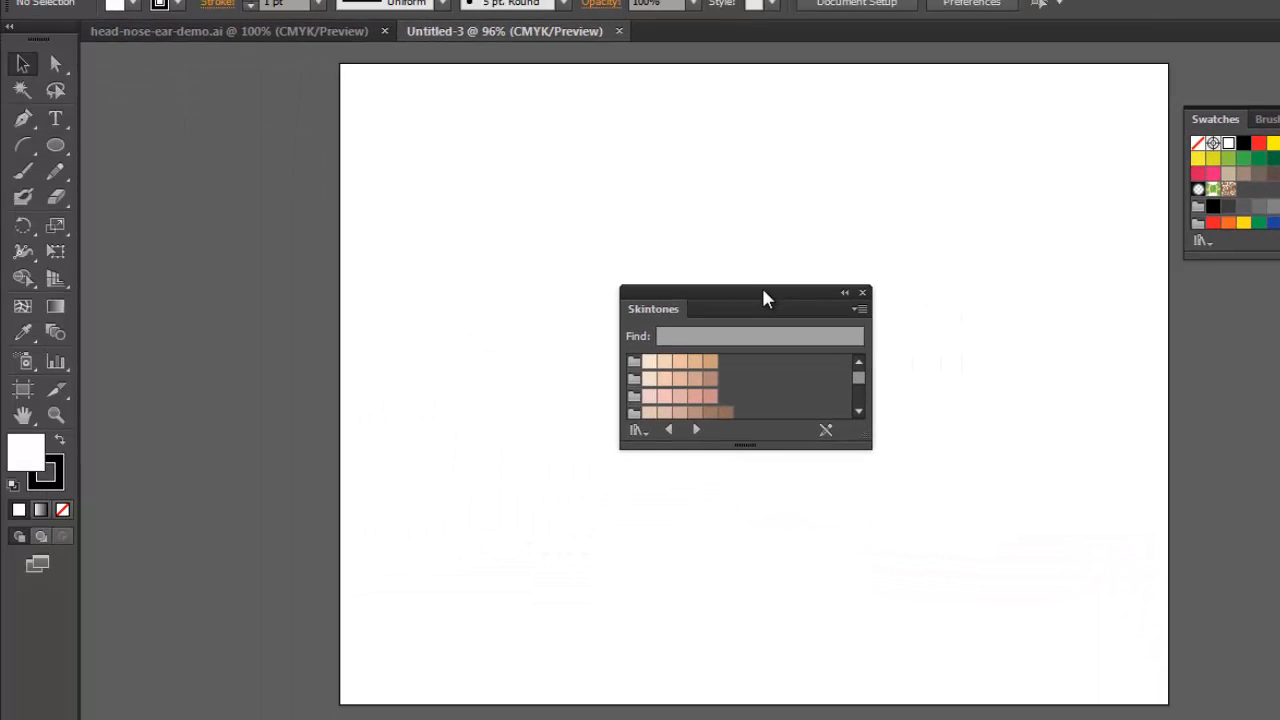
drag(763, 291, 245, 141)
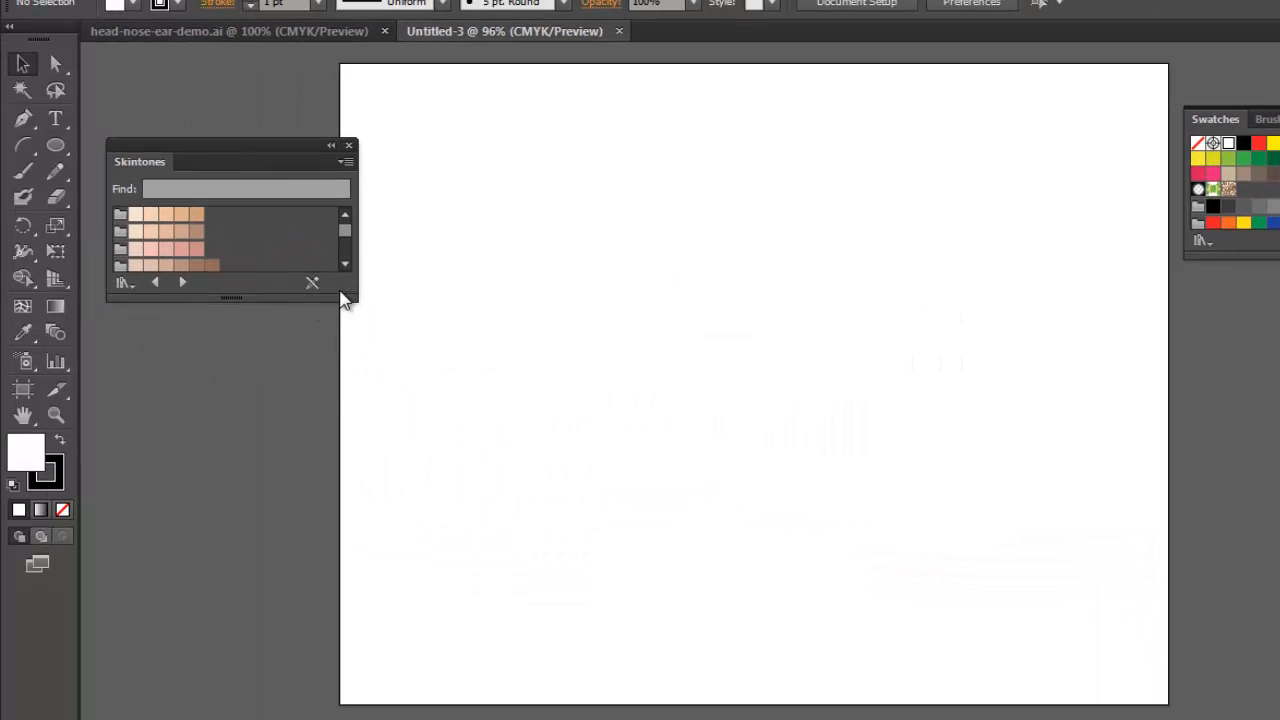
drag(338, 297, 314, 410)
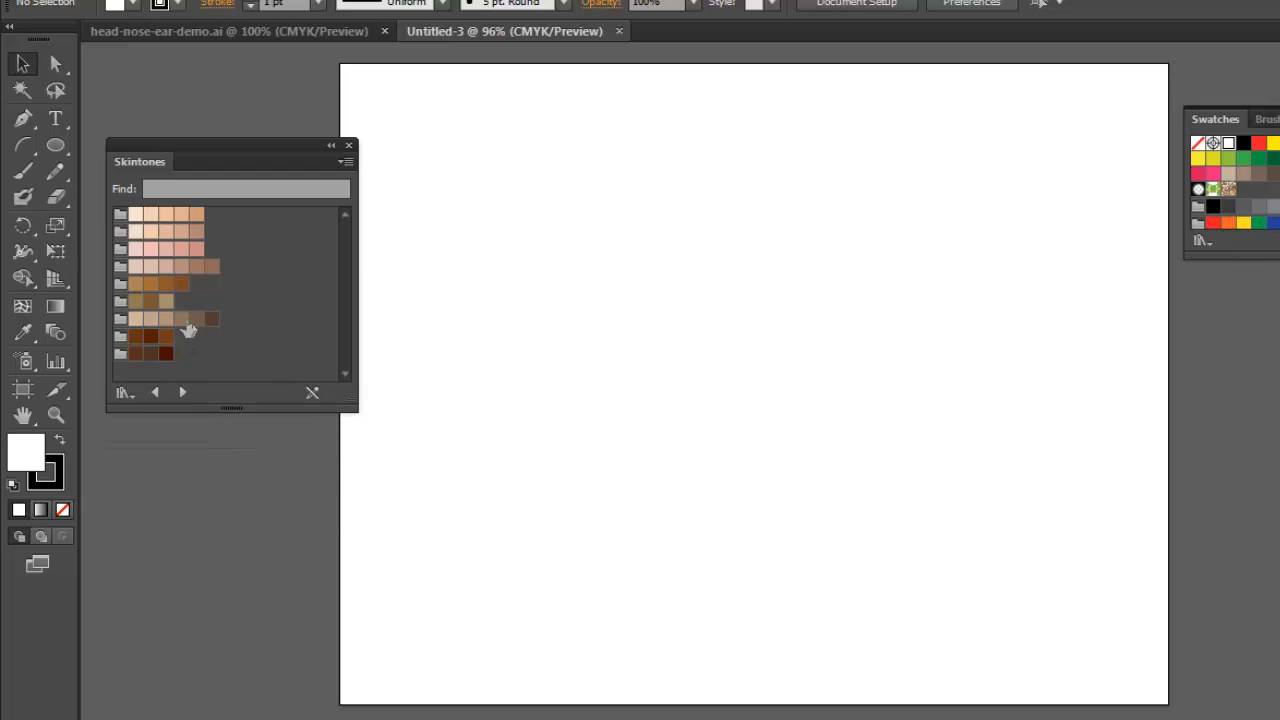
drag(192, 320, 215, 307)
- Draw a tall oval head near the artboard's upper left, with a light tan Skintones fill and a 3 pt stroke
click(55, 145)
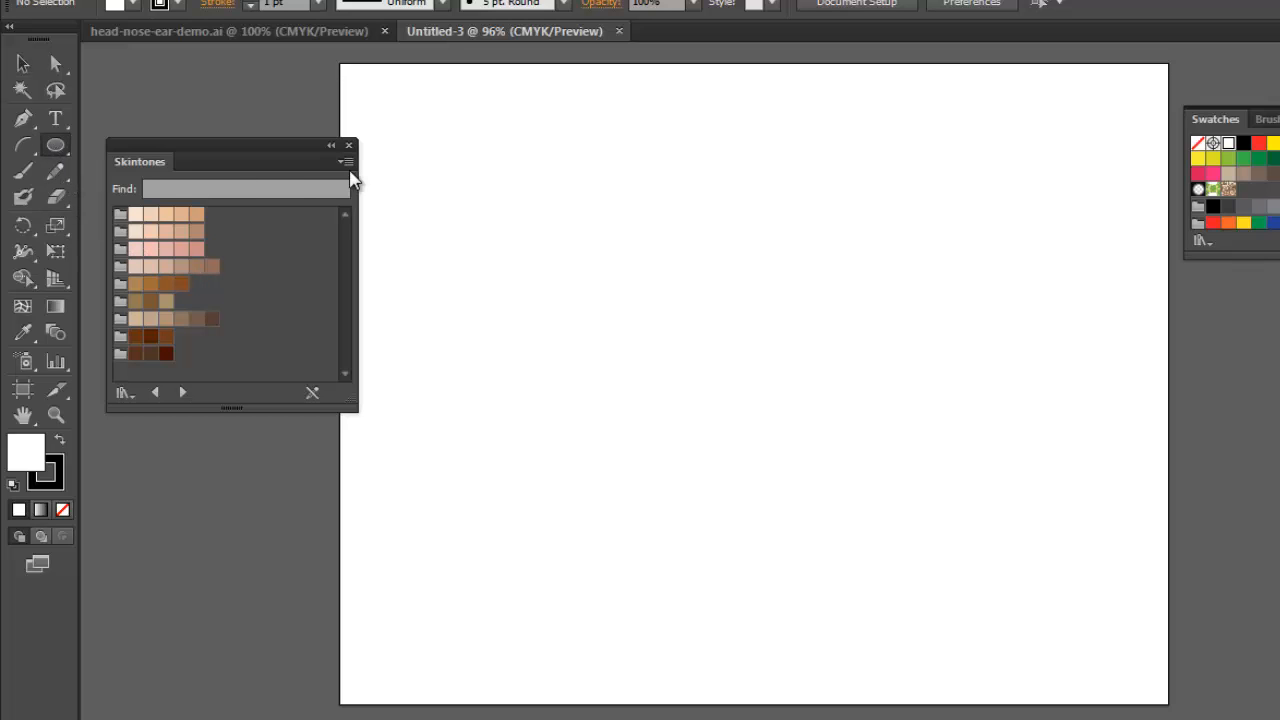
drag(434, 111, 573, 316)
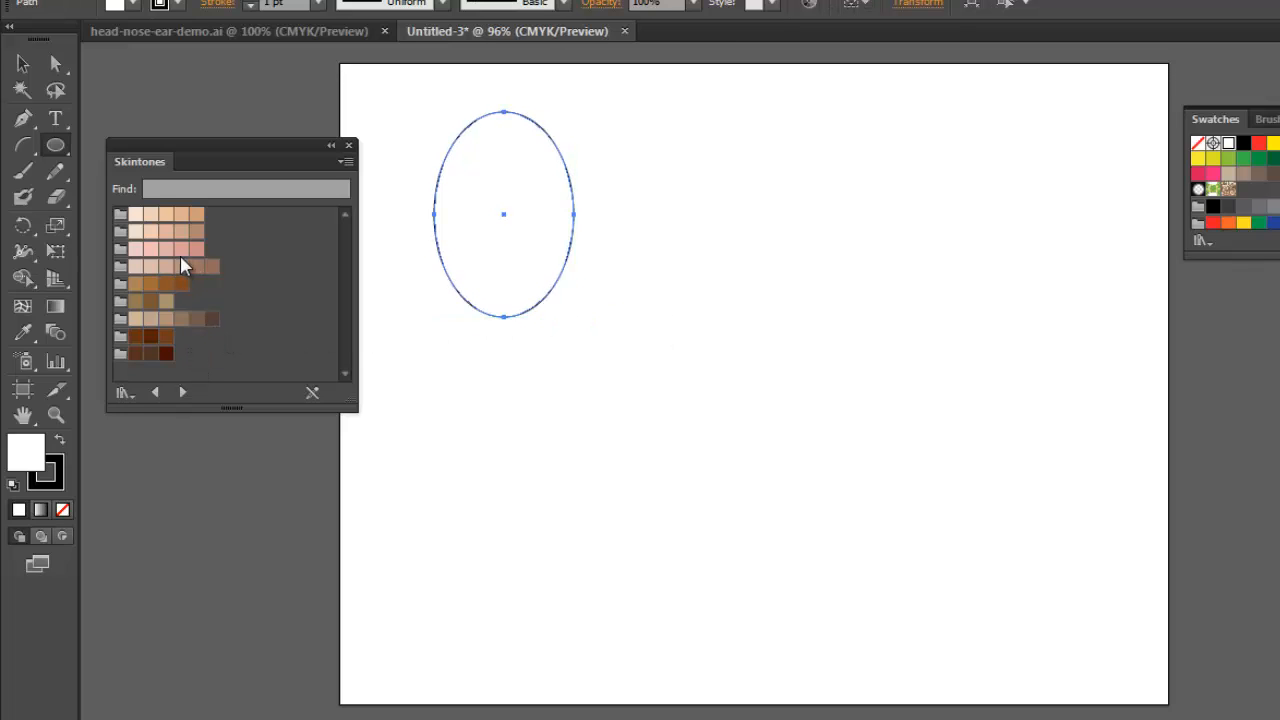
click(181, 214)
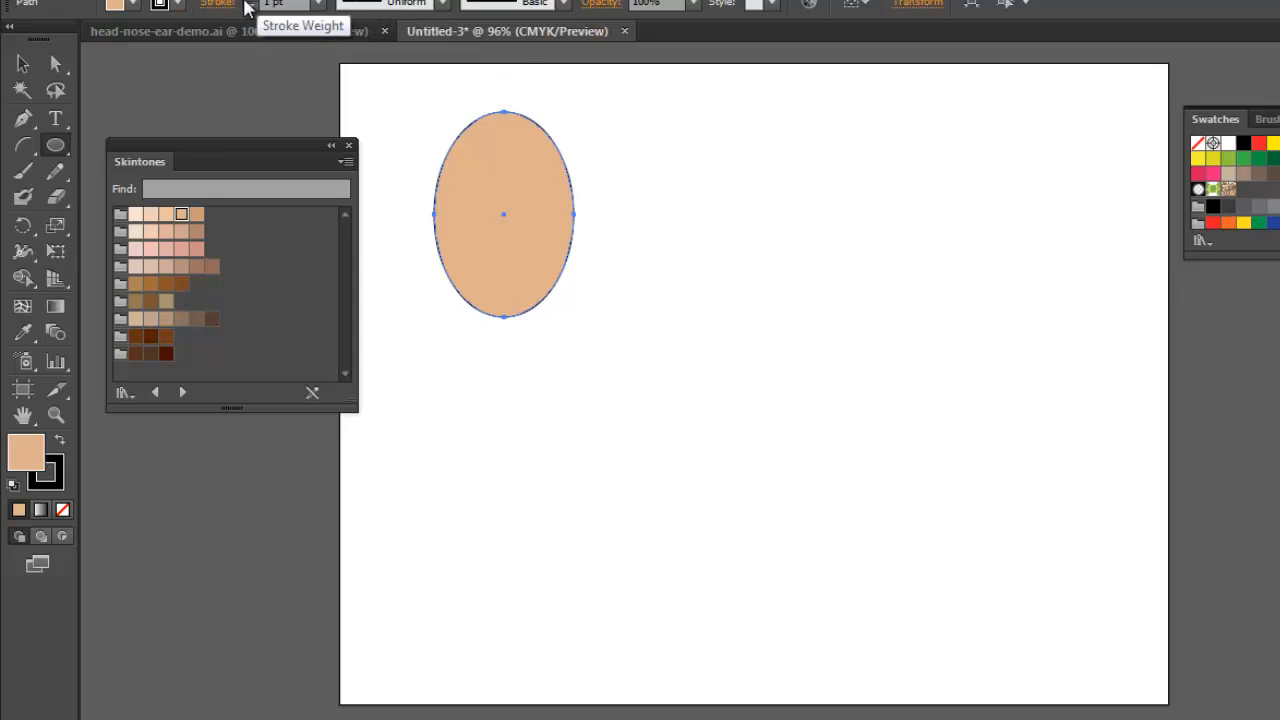
click(251, 2)
click(251, 2)
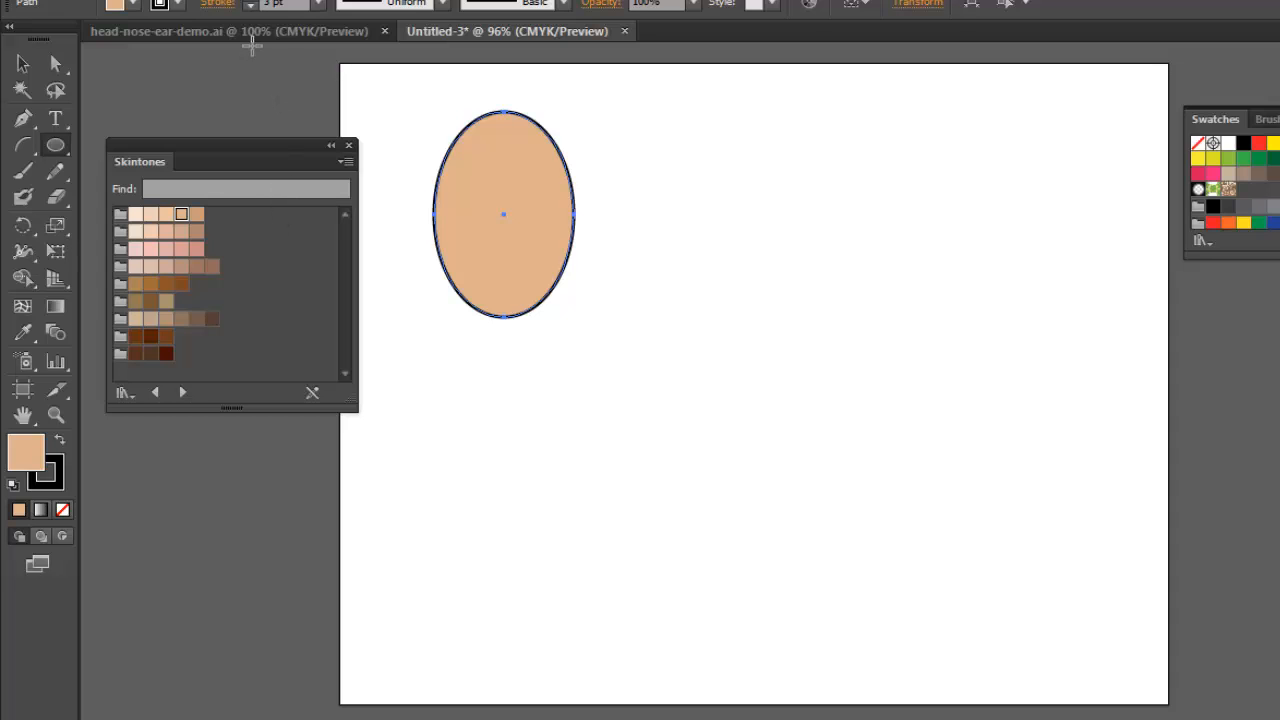
- Using head-nose-ear-demo.ai as reference, draw a rounder ellipse beside the oval and pull its lowest anchor point down into an egg-shaped head
click(256, 36)
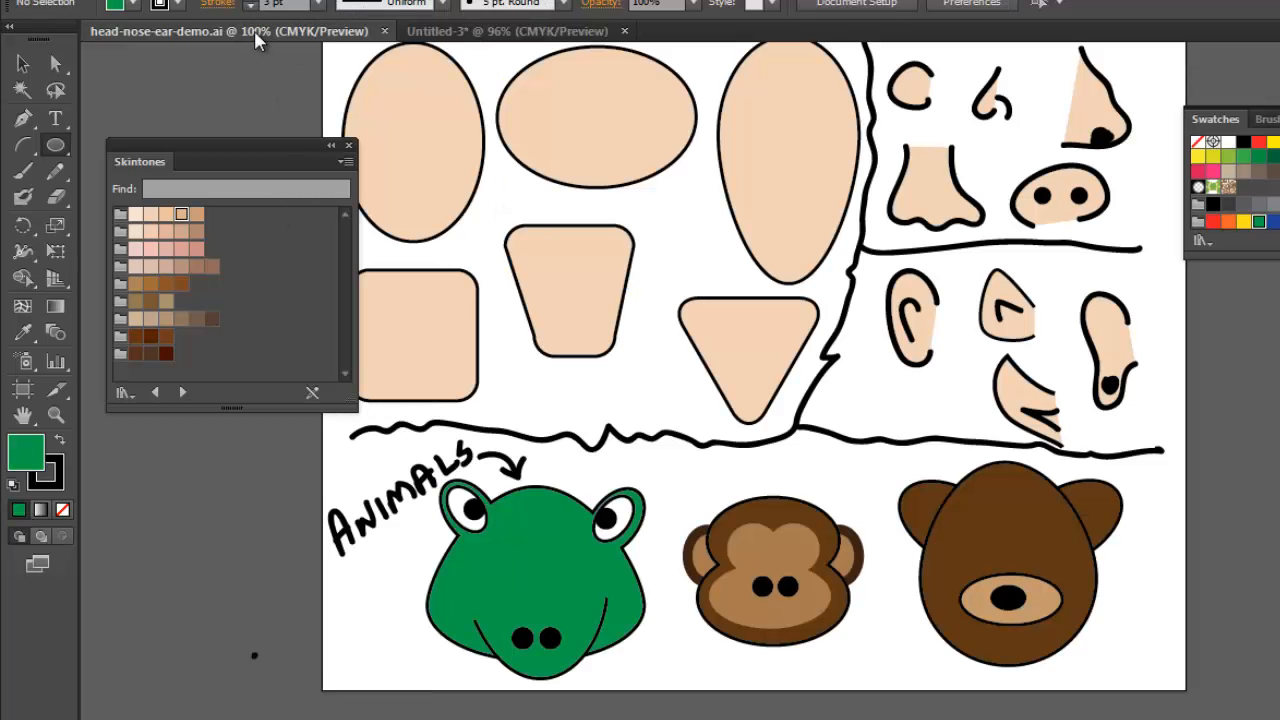
click(486, 36)
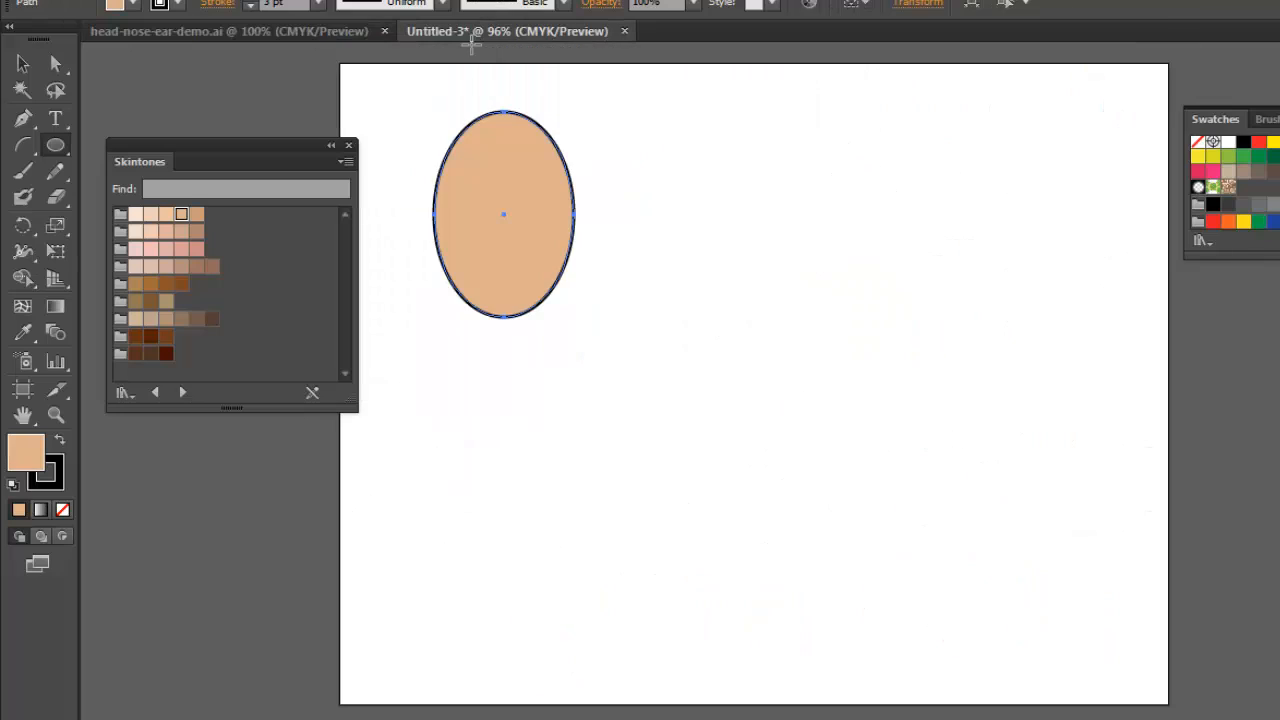
click(328, 36)
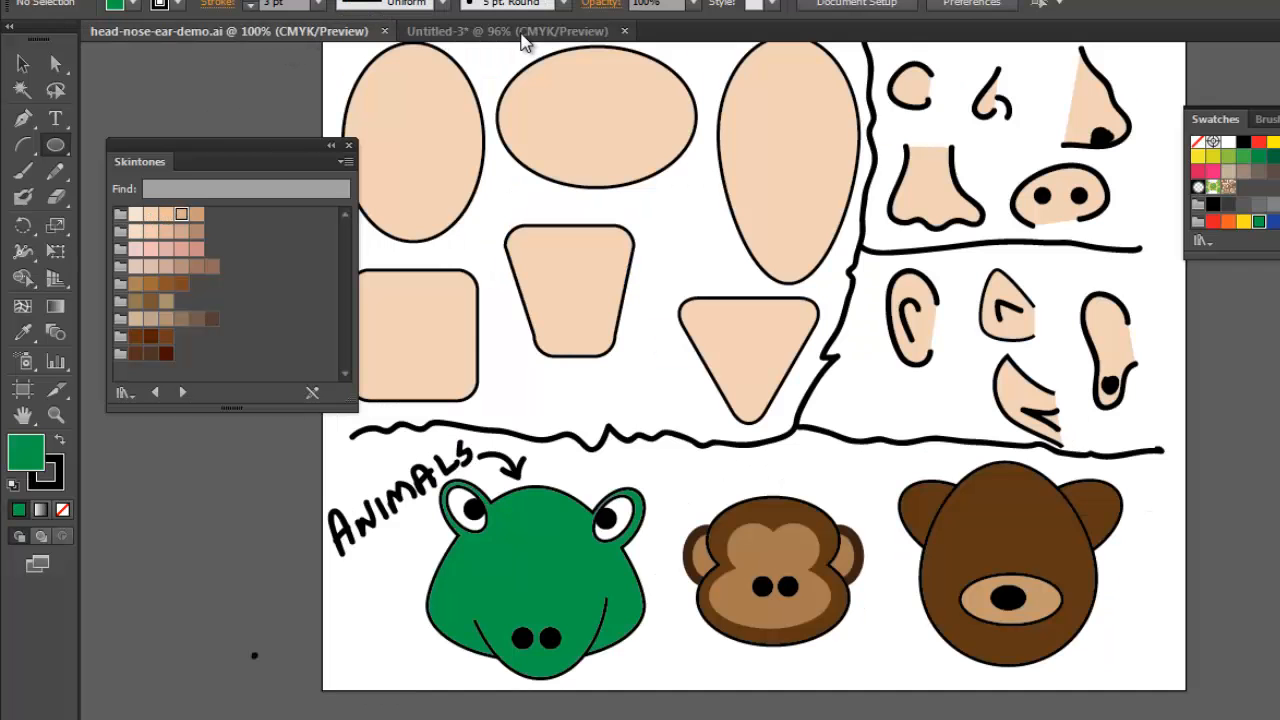
click(520, 34)
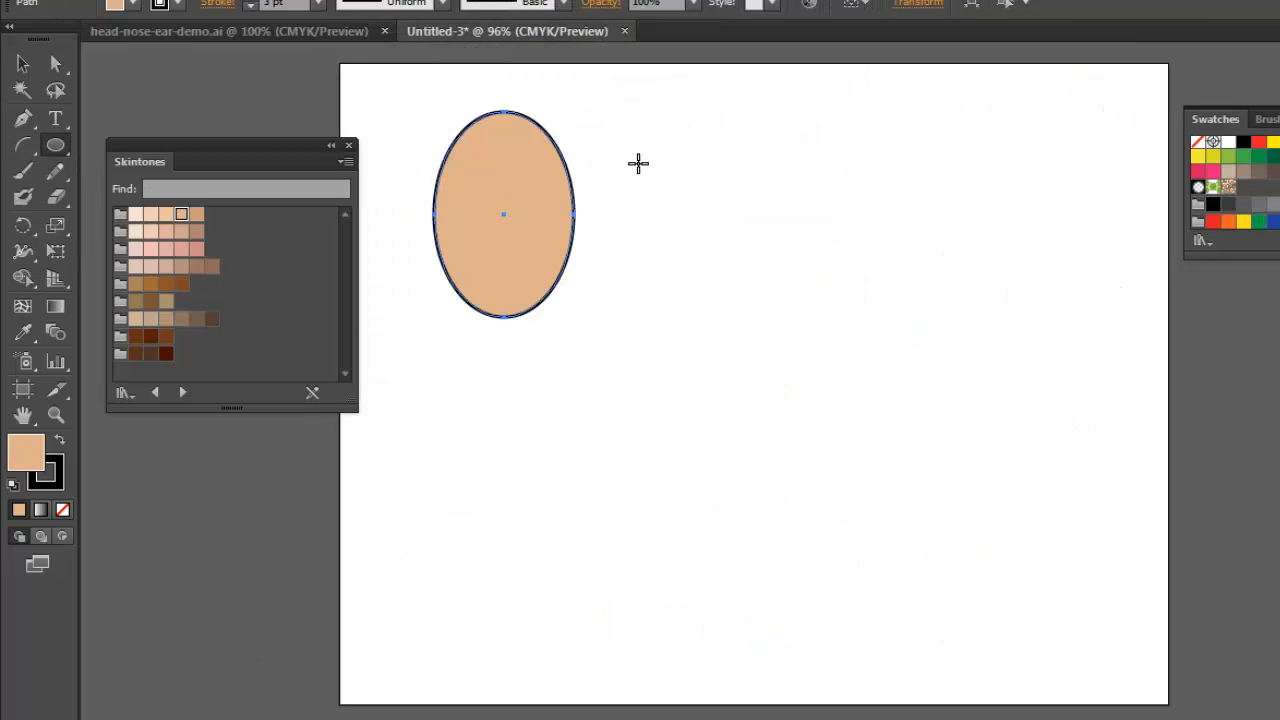
drag(616, 118, 764, 280)
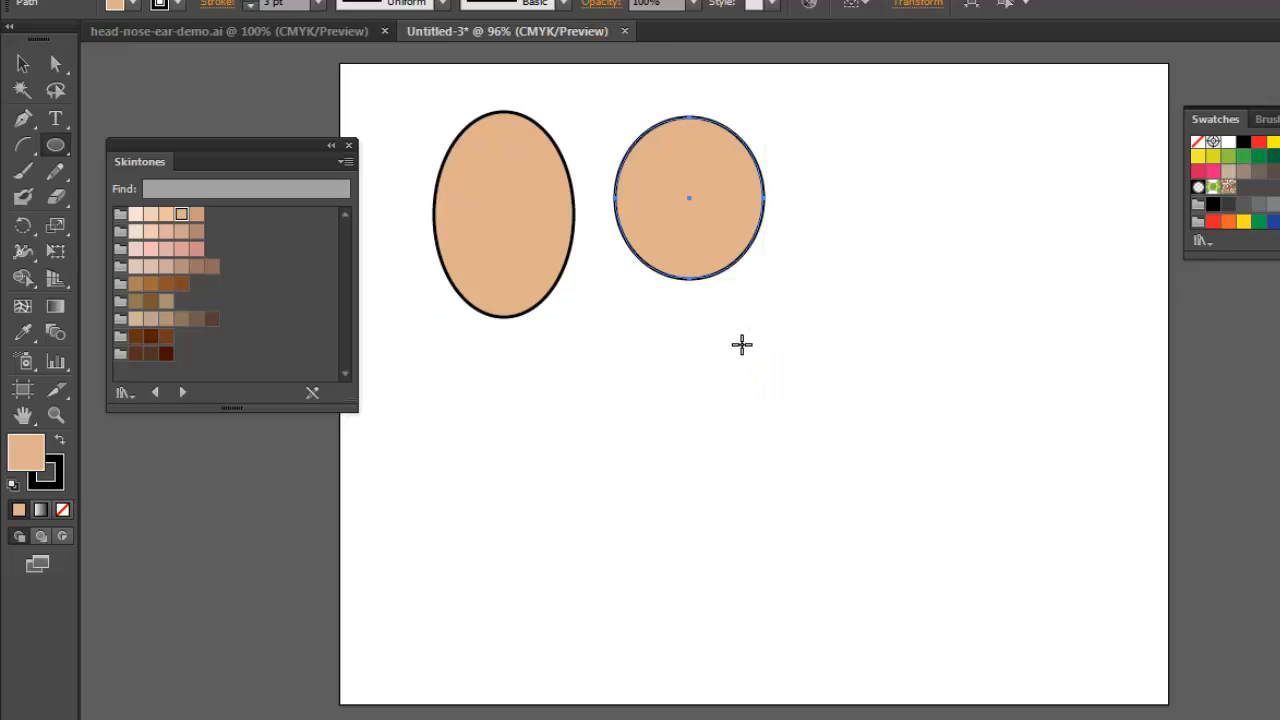
click(52, 62)
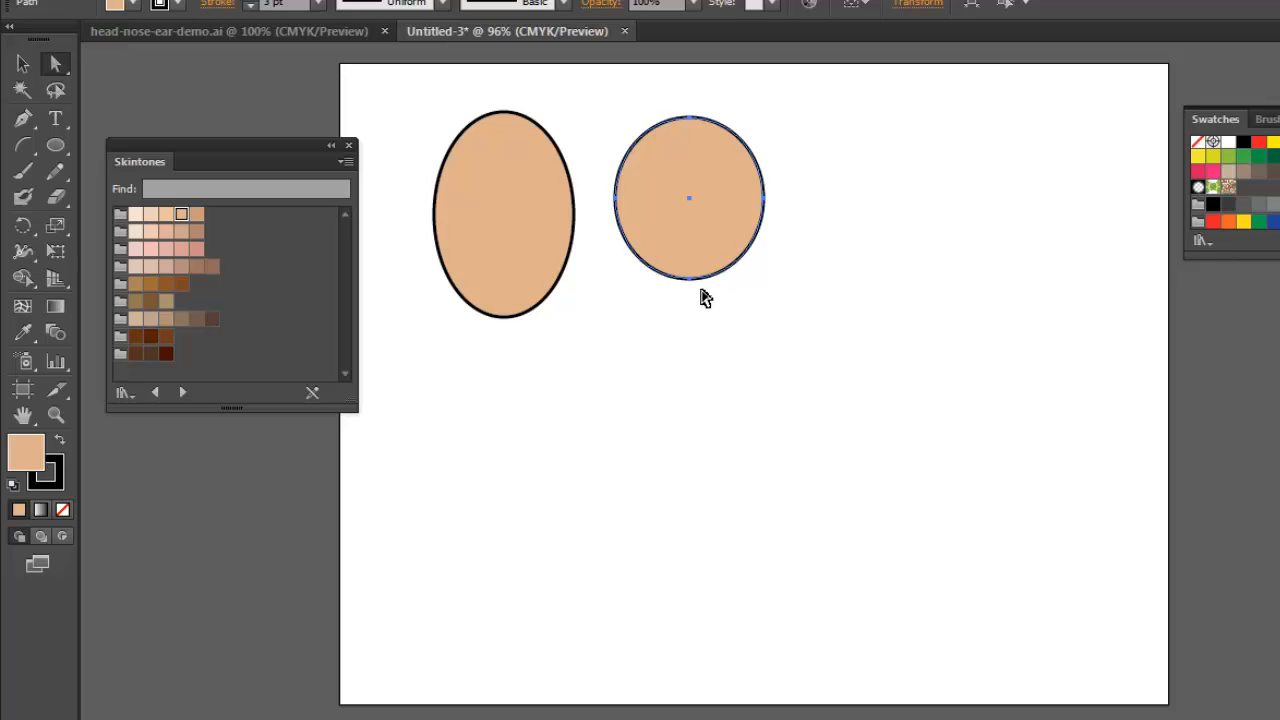
drag(711, 297, 694, 372)
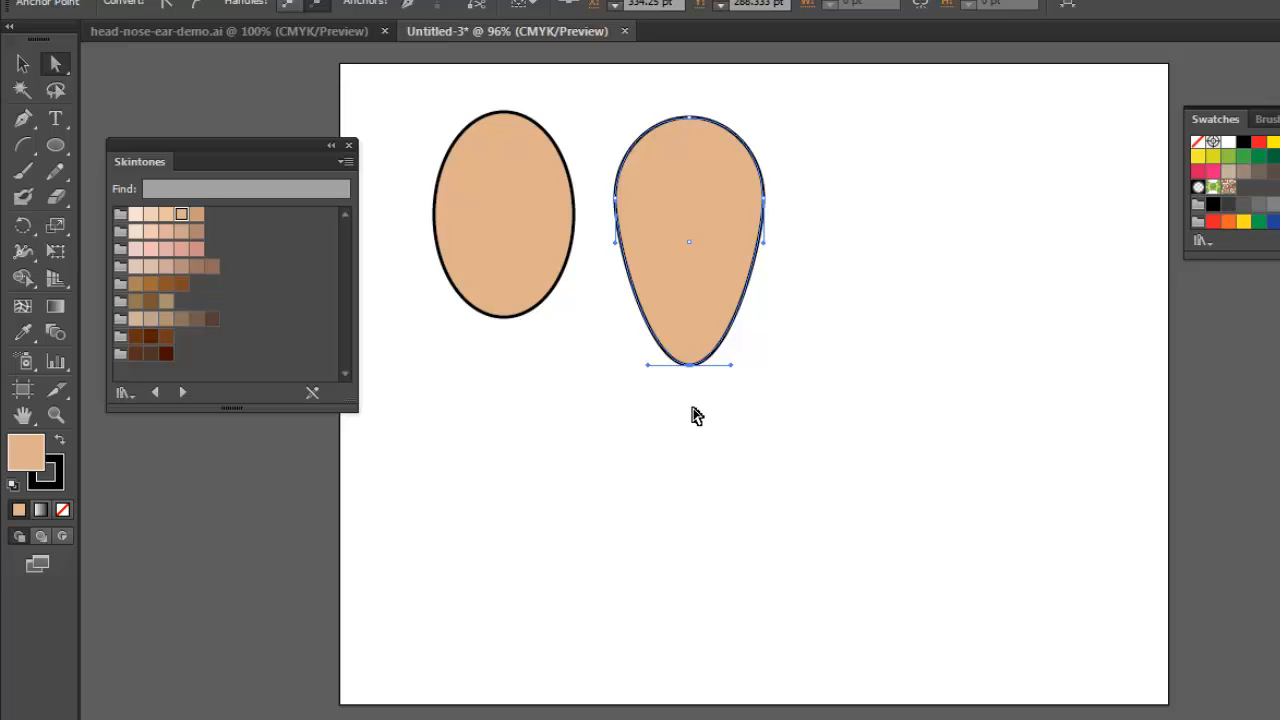
drag(710, 386, 691, 352)
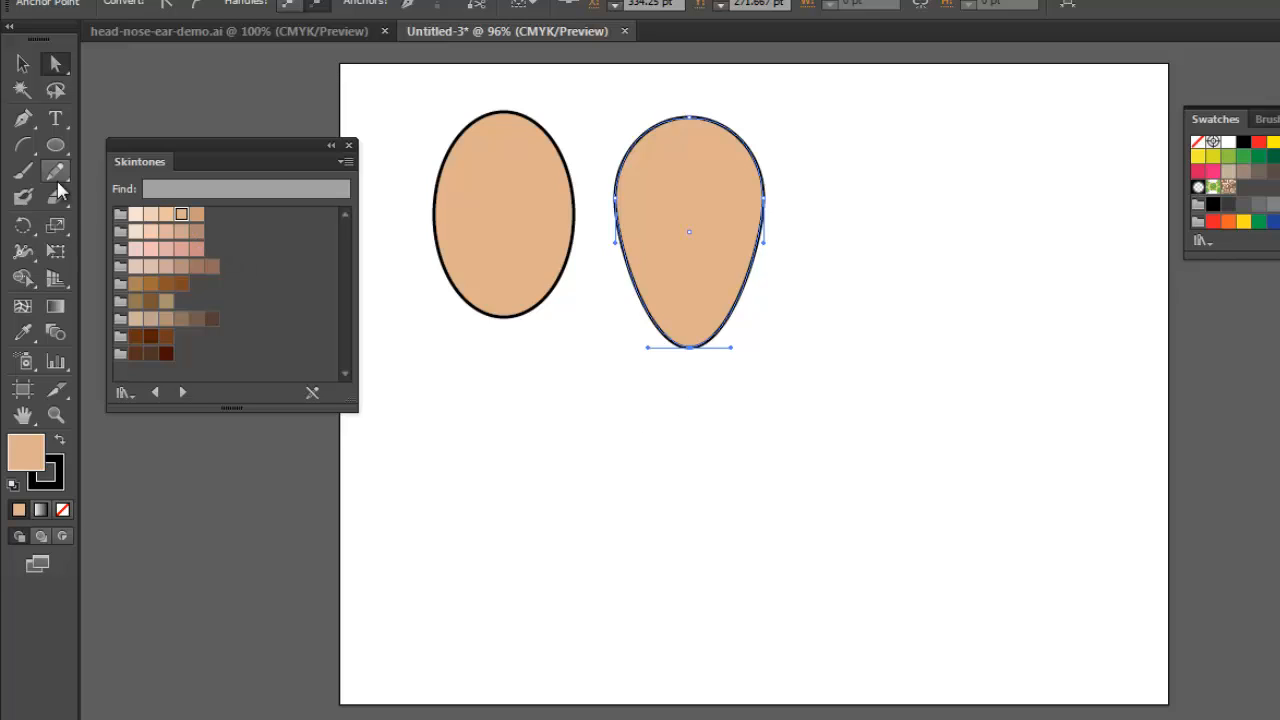
- Draw a roughly square rounded rectangle below the two oval heads
click(59, 149)
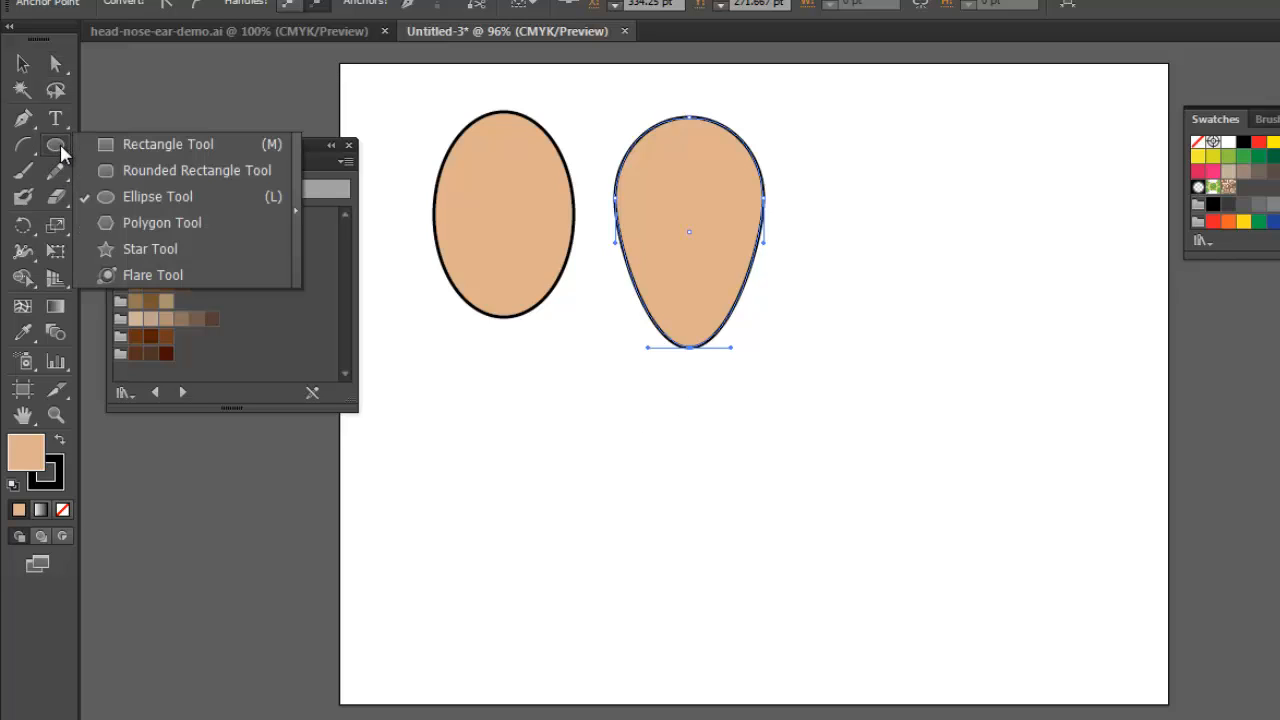
click(197, 170)
drag(482, 362, 631, 511)
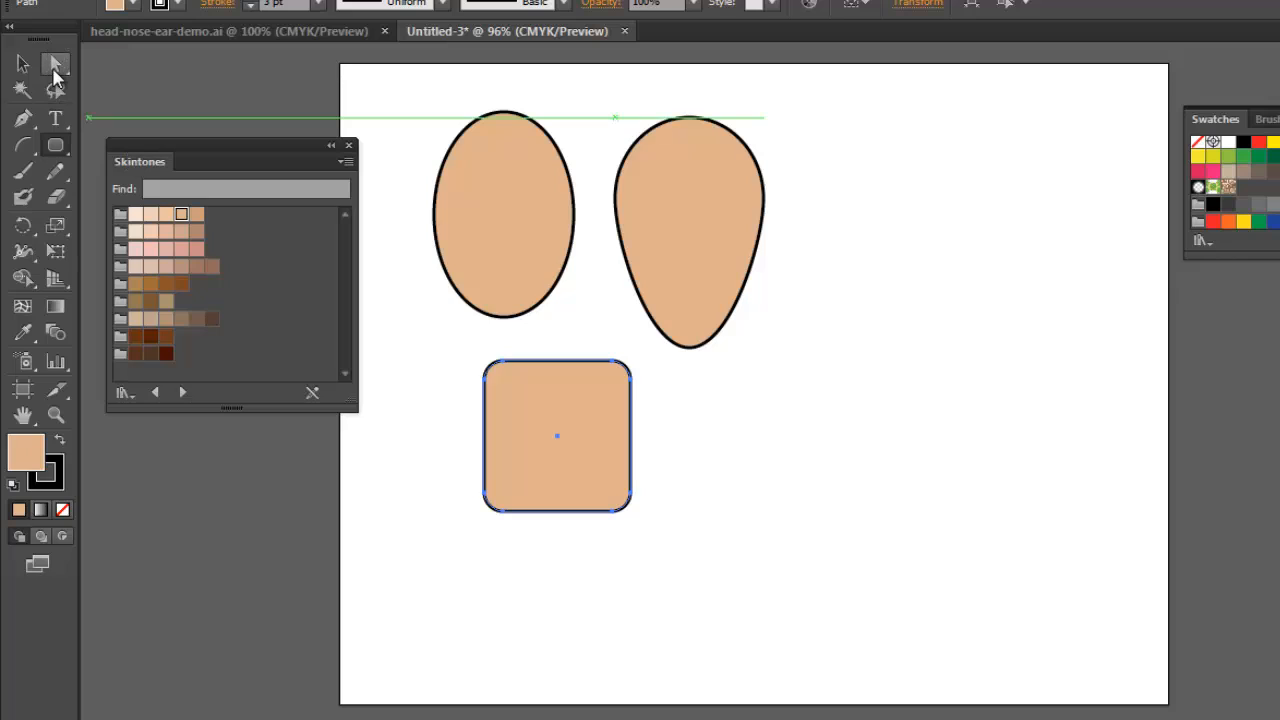
- Taper the rounded square into a trapezoid head by moving both lower corners inward with the Direct Selection tool
click(55, 70)
drag(455, 471, 537, 516)
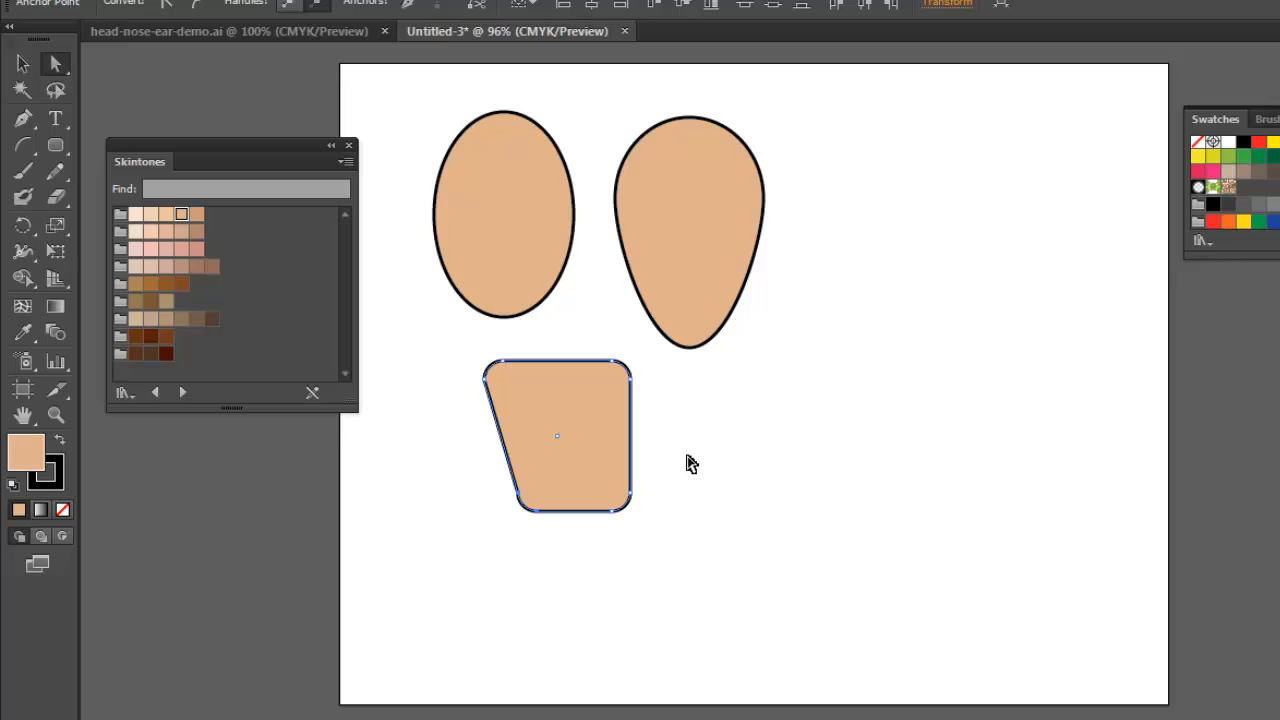
drag(680, 460, 592, 543)
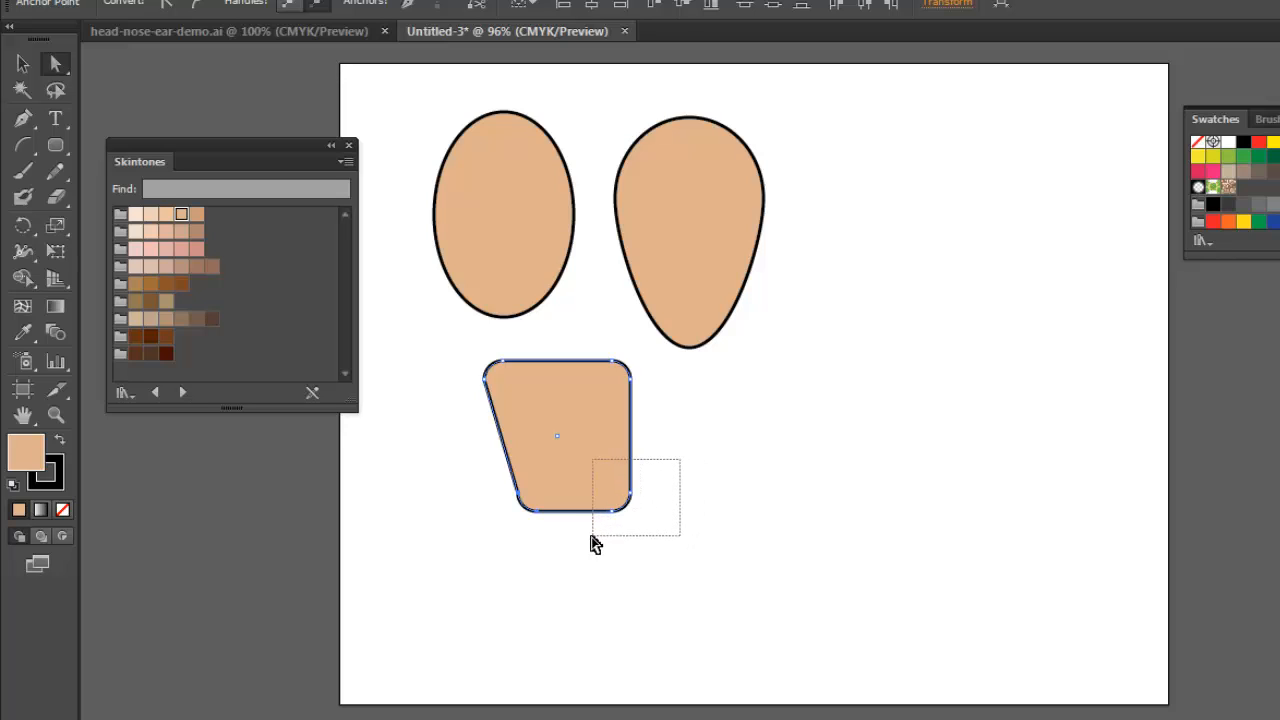
drag(592, 543, 588, 516)
drag(586, 514, 588, 514)
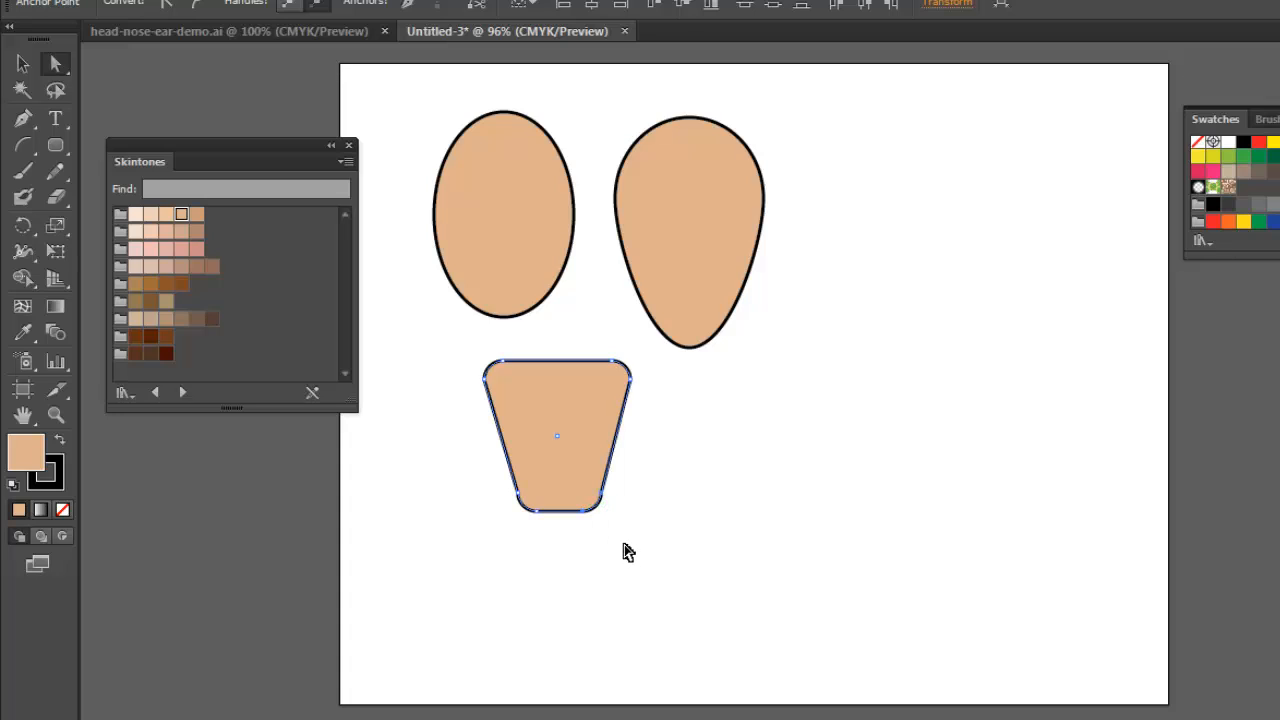
- Check the reference heads, move the Skintones panel aside, and draw a downward-pointing triangle beside the trapezoid with the Polygon tool
click(190, 33)
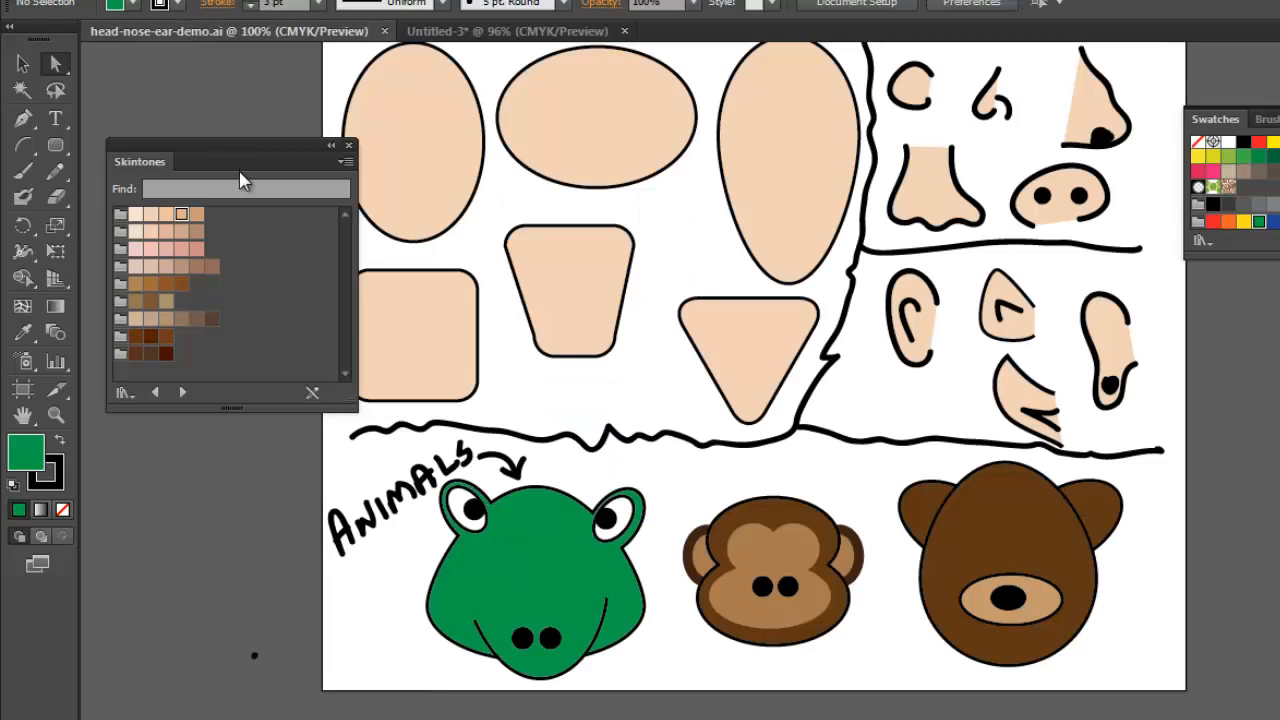
click(524, 33)
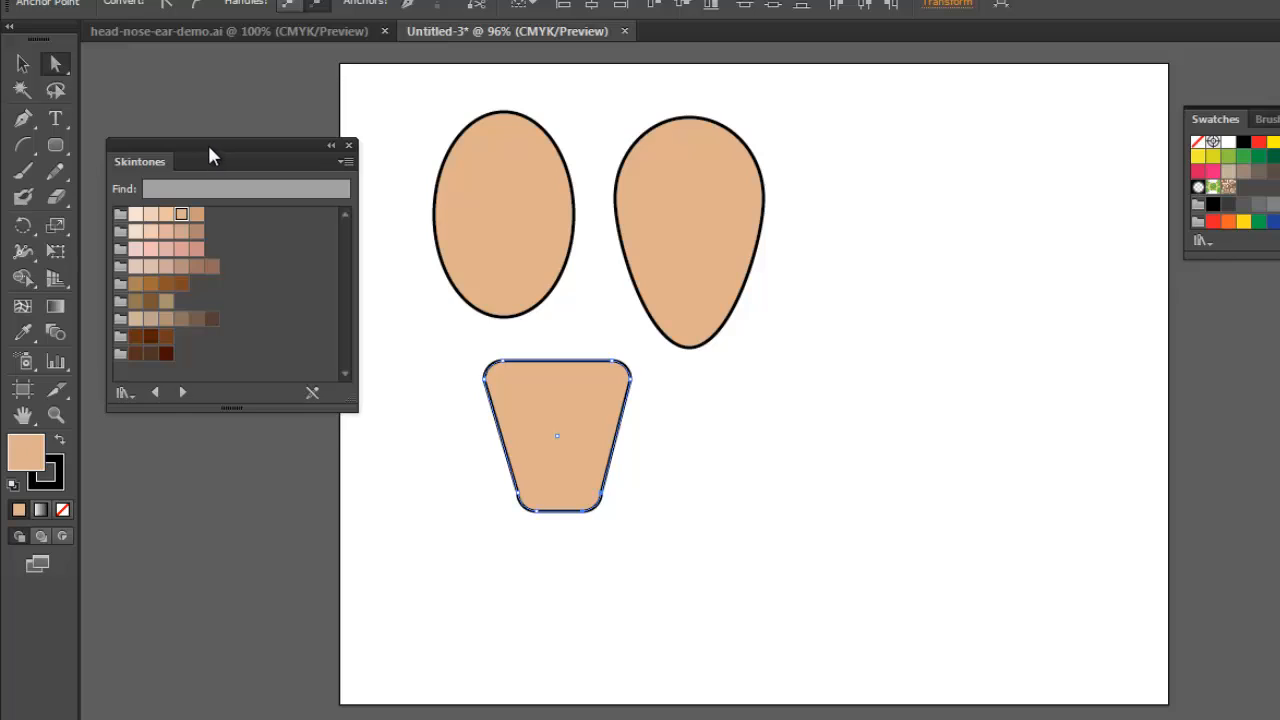
drag(207, 142, 123, 146)
click(55, 145)
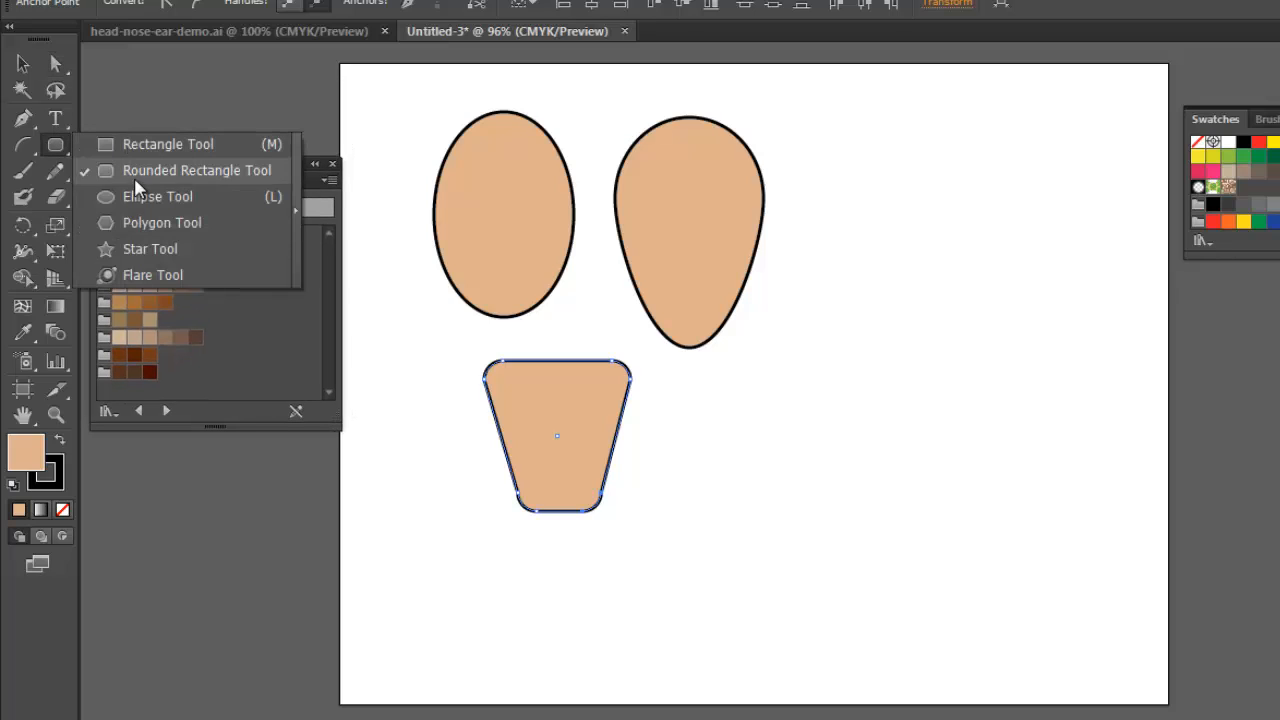
click(155, 224)
mouse_move(738, 462)
mouse_down()
mouse_move(779, 519)
mouse_move(740, 541)
mouse_up()
key(Down)
key(Down)
key(Down)
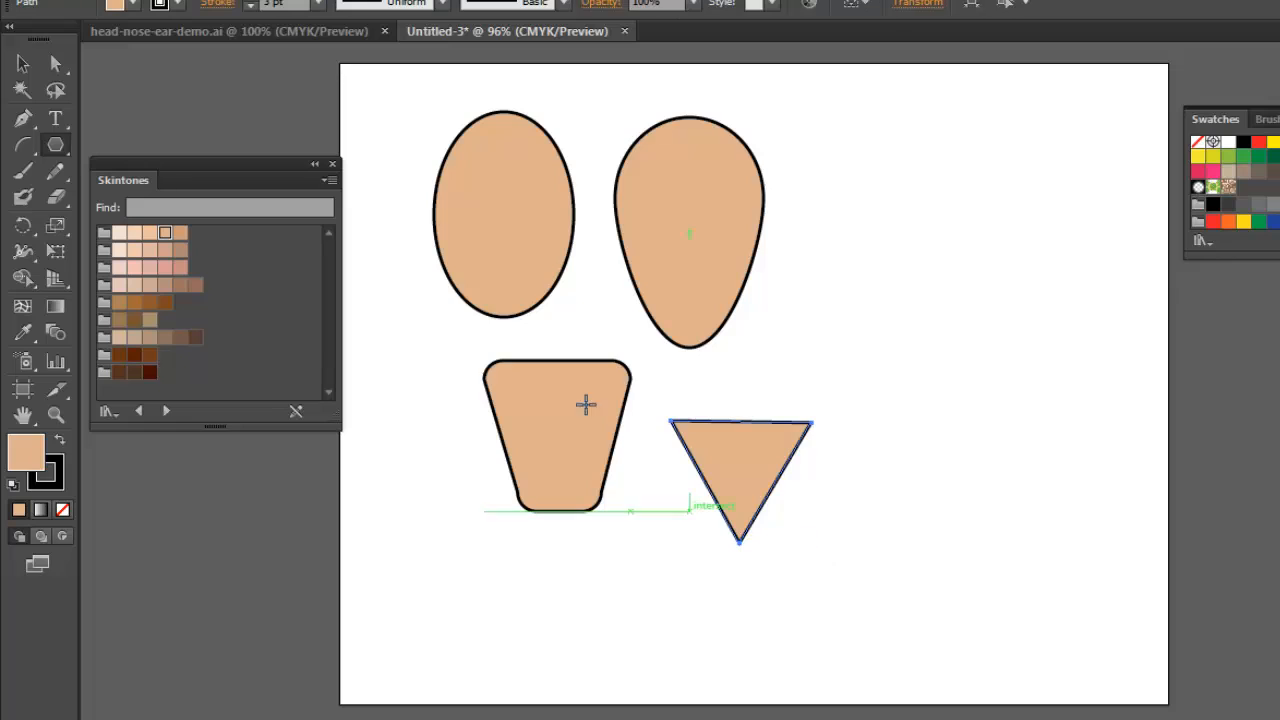
- Round the triangle head's corners with the Round Corners effect at a 48 pt radius, with preview enabled
click(310, 0)
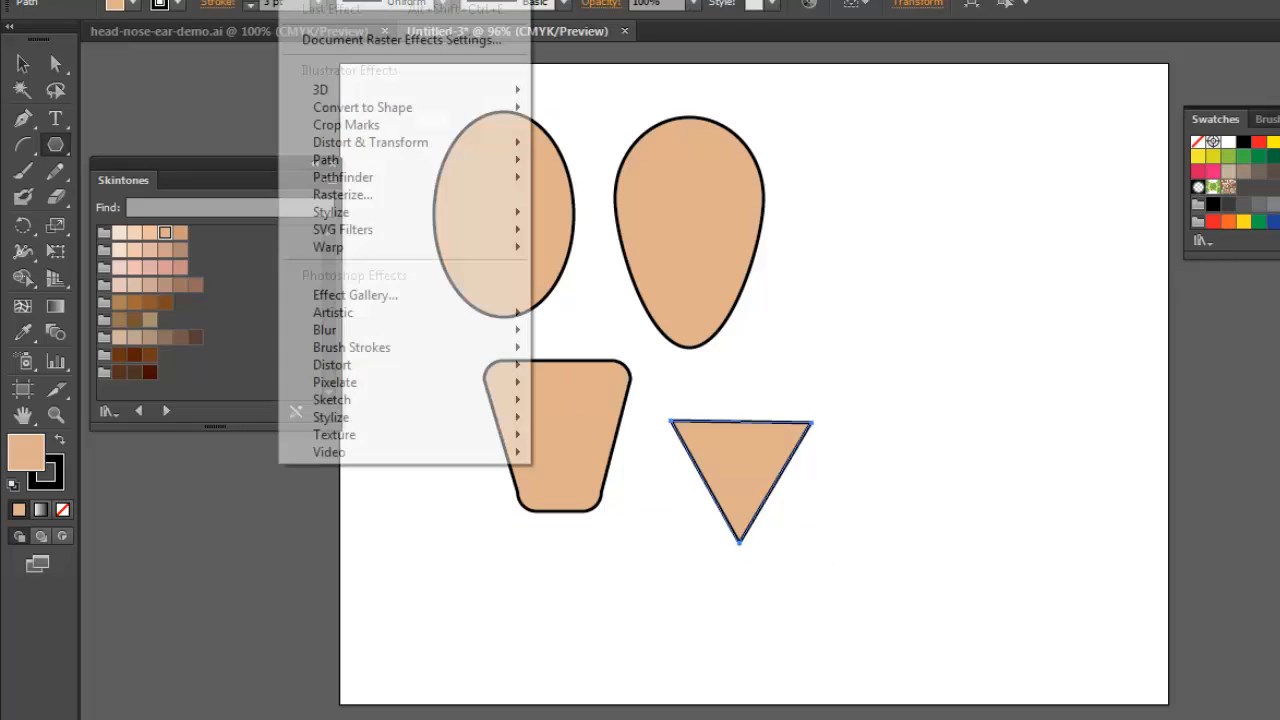
mouse_move(383, 220)
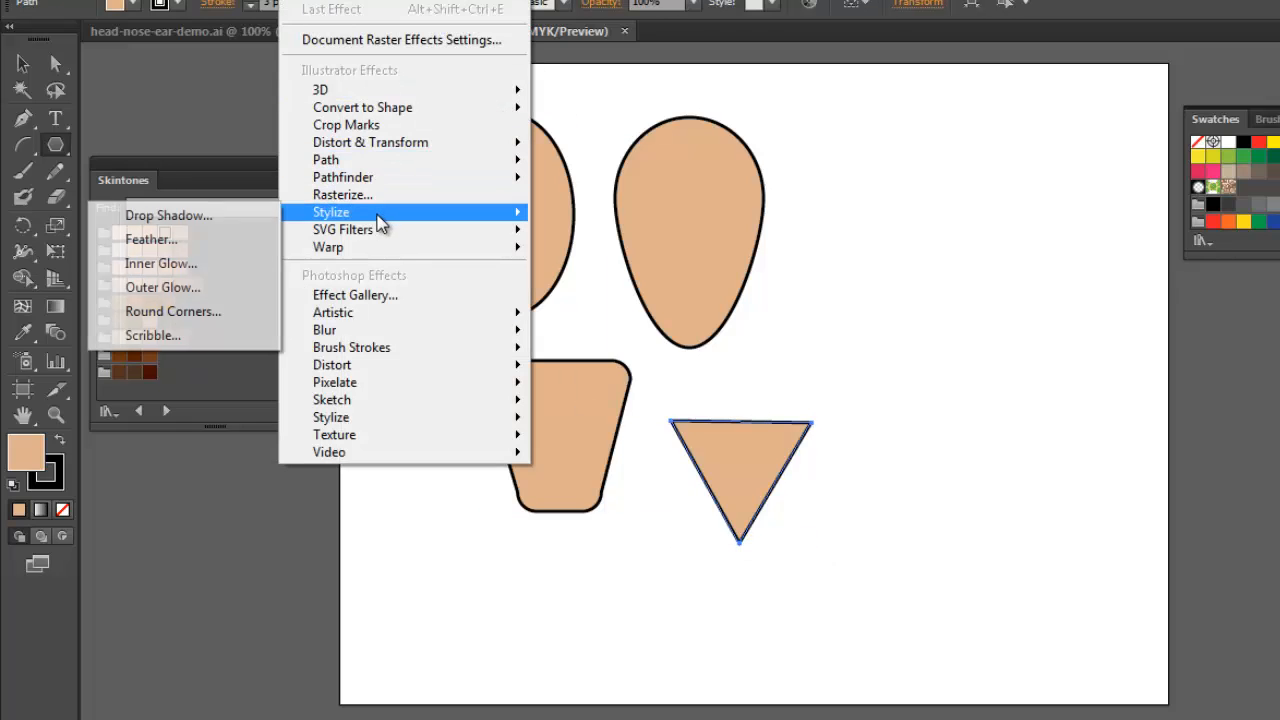
click(185, 318)
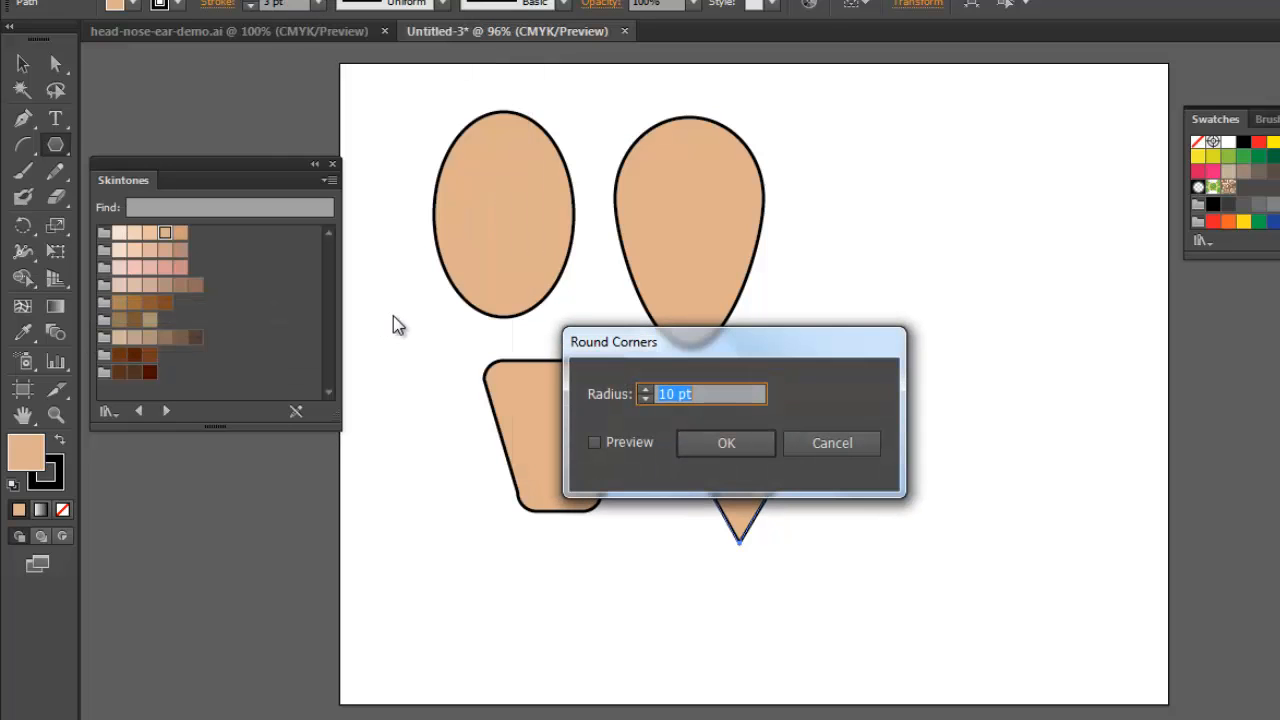
drag(676, 349, 362, 313)
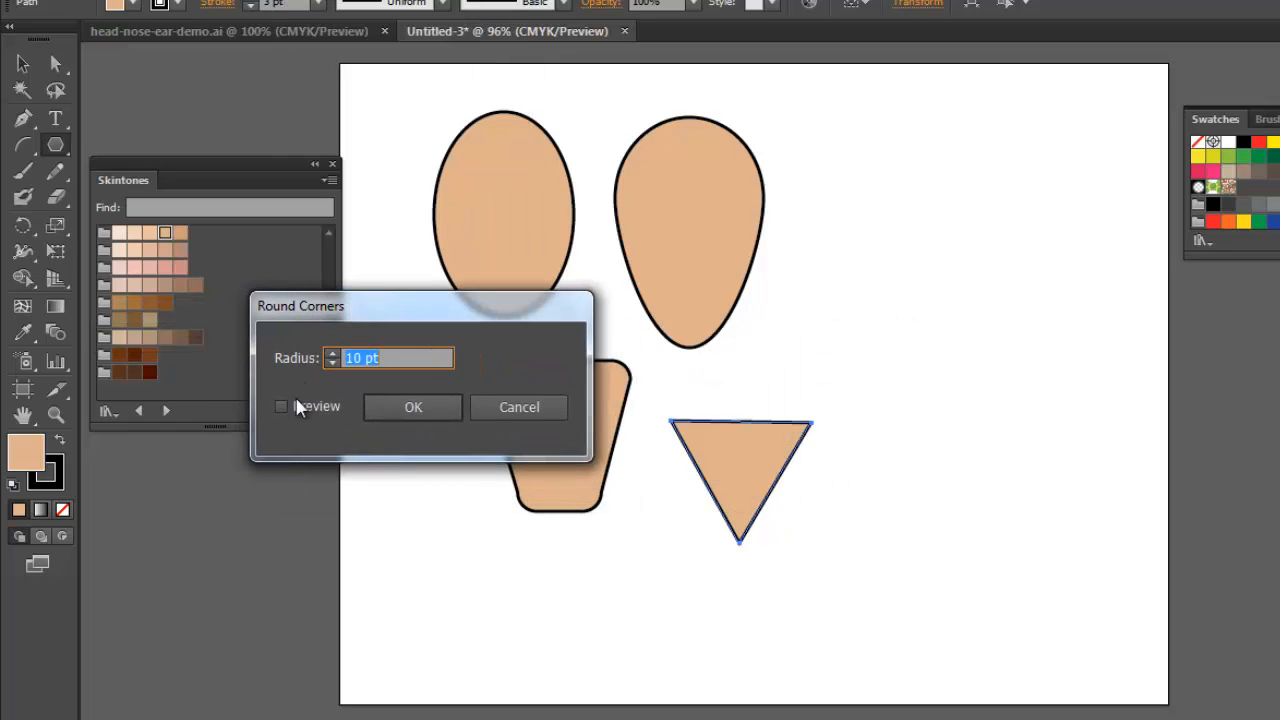
click(282, 407)
click(331, 354)
click(332, 355)
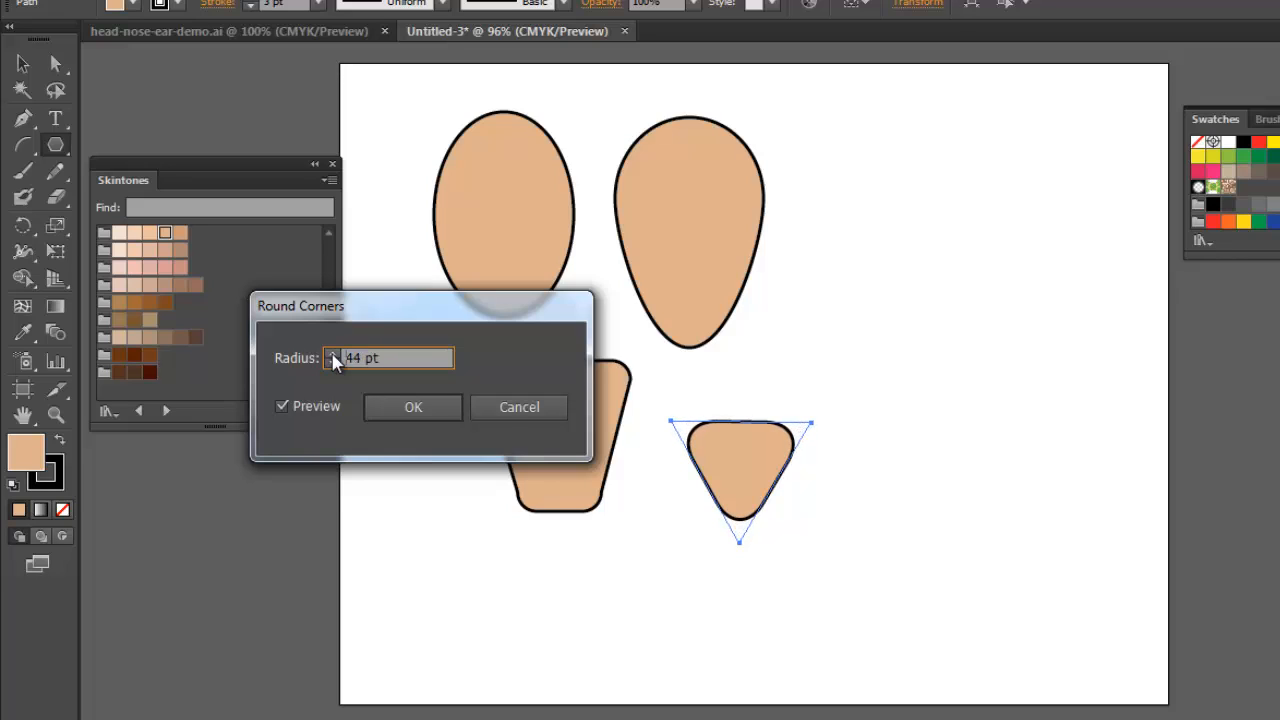
click(332, 355)
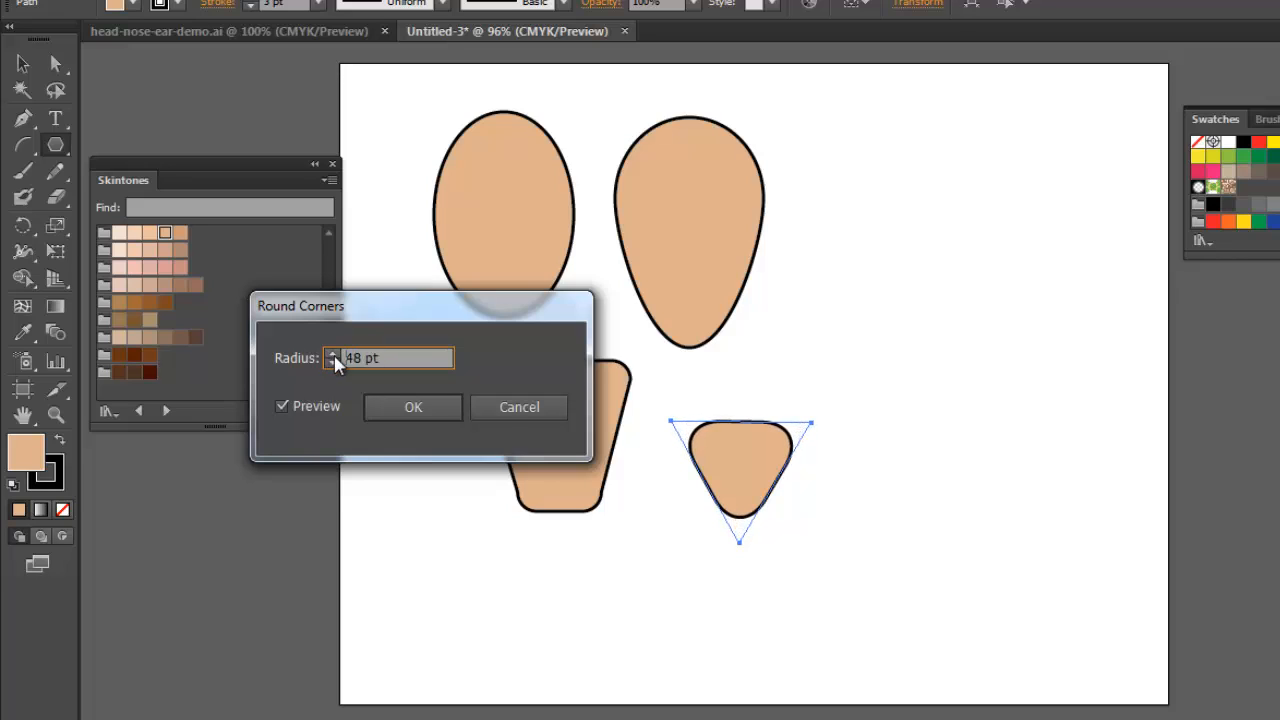
click(413, 406)
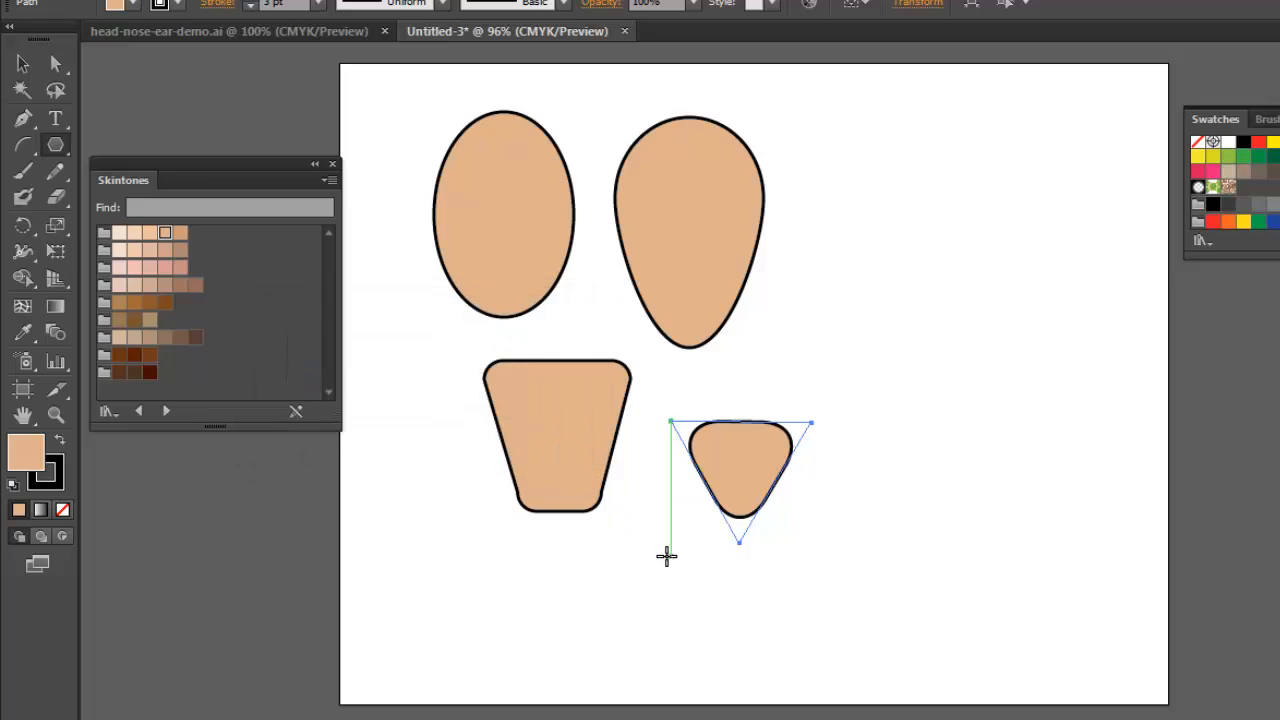
- Arrange the four heads compactly in the artboard's upper-left area, with the two ovals above the trapezoid and rounded triangle
click(22, 63)
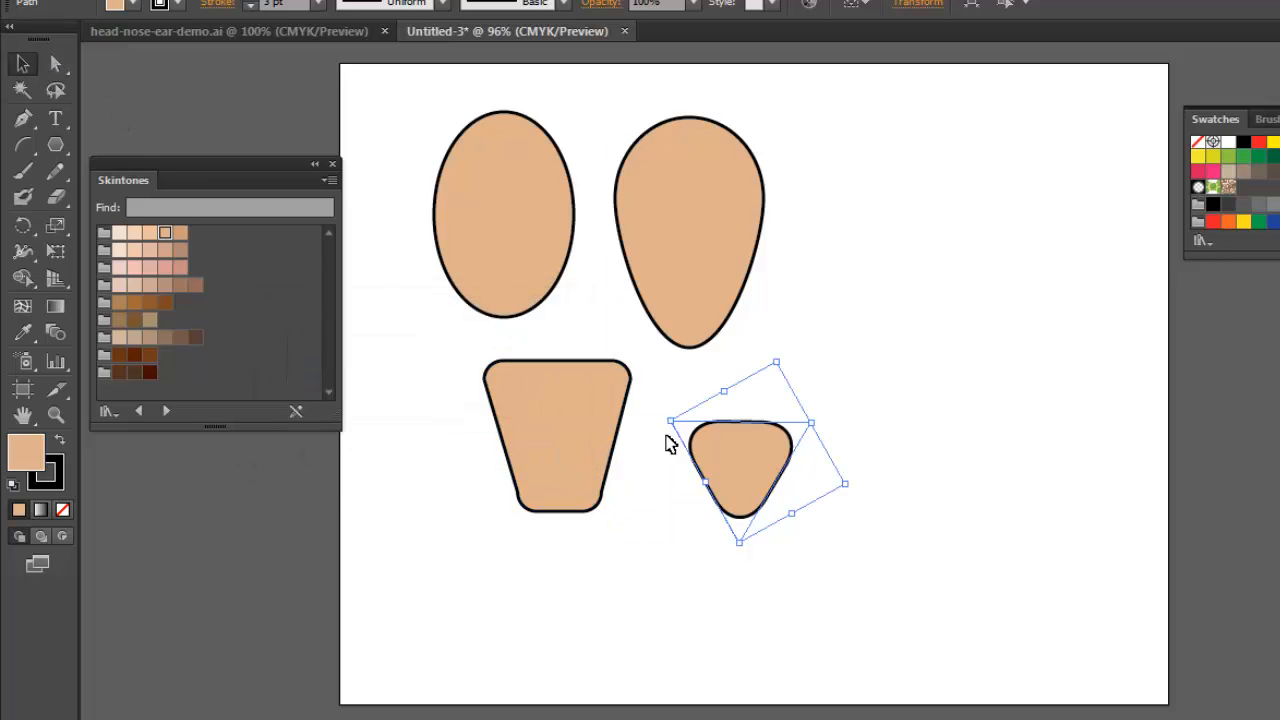
drag(503, 283, 433, 247)
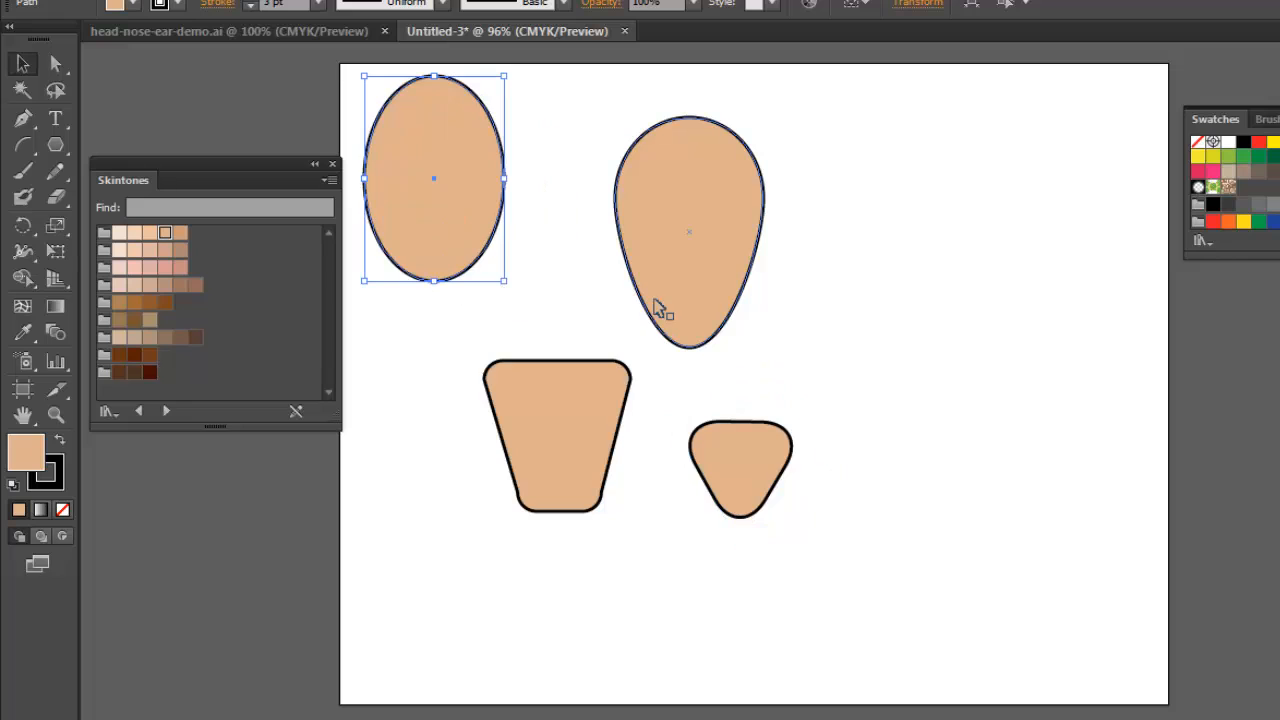
drag(657, 309, 560, 267)
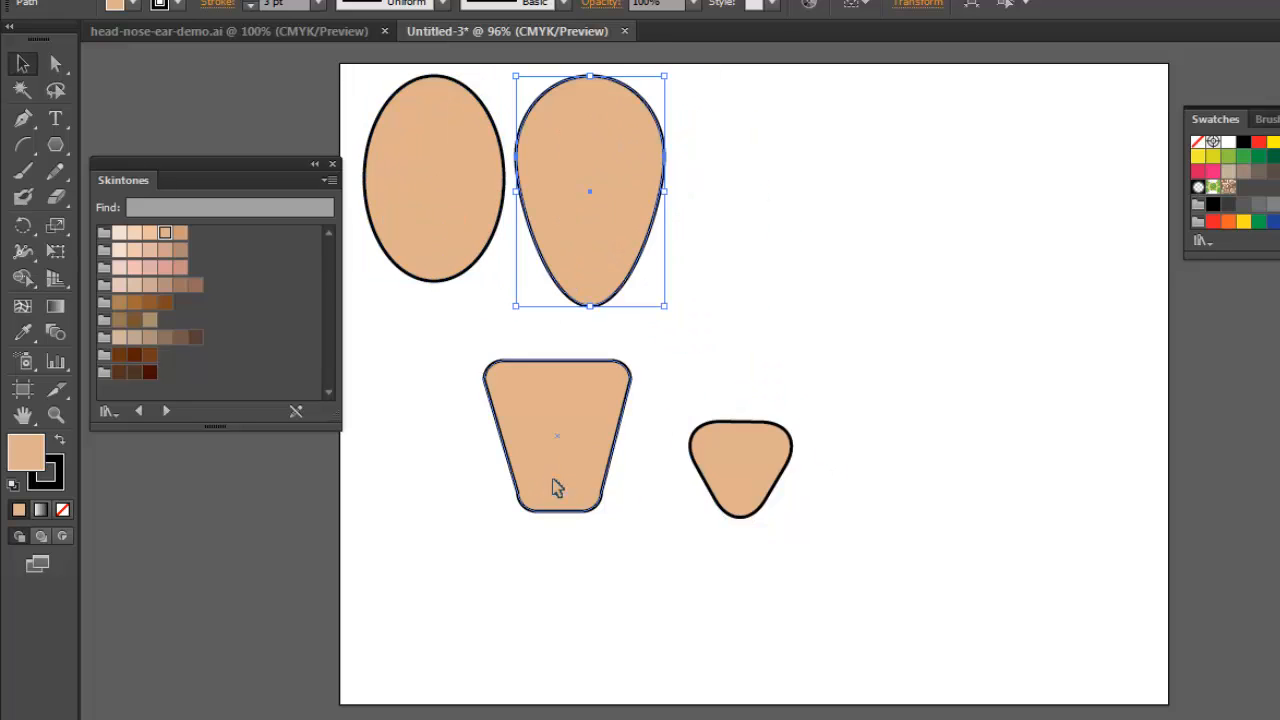
drag(543, 478, 423, 416)
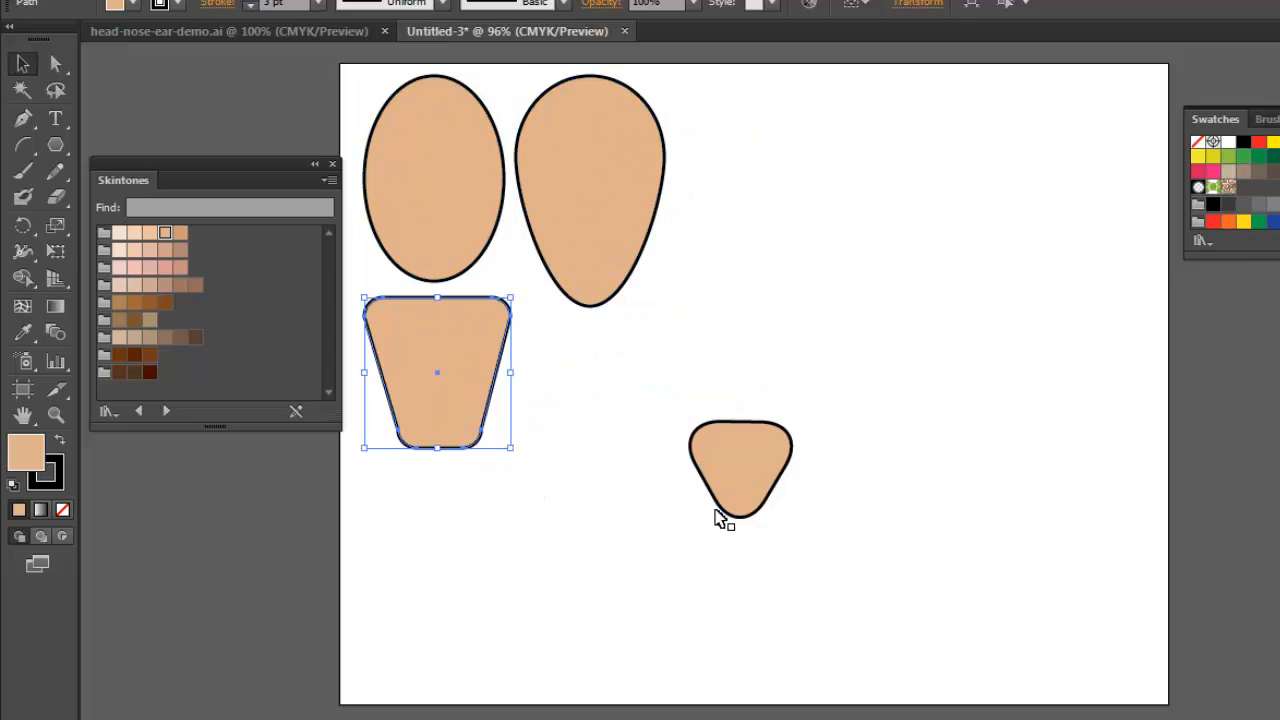
drag(745, 500, 594, 409)
click(644, 491)
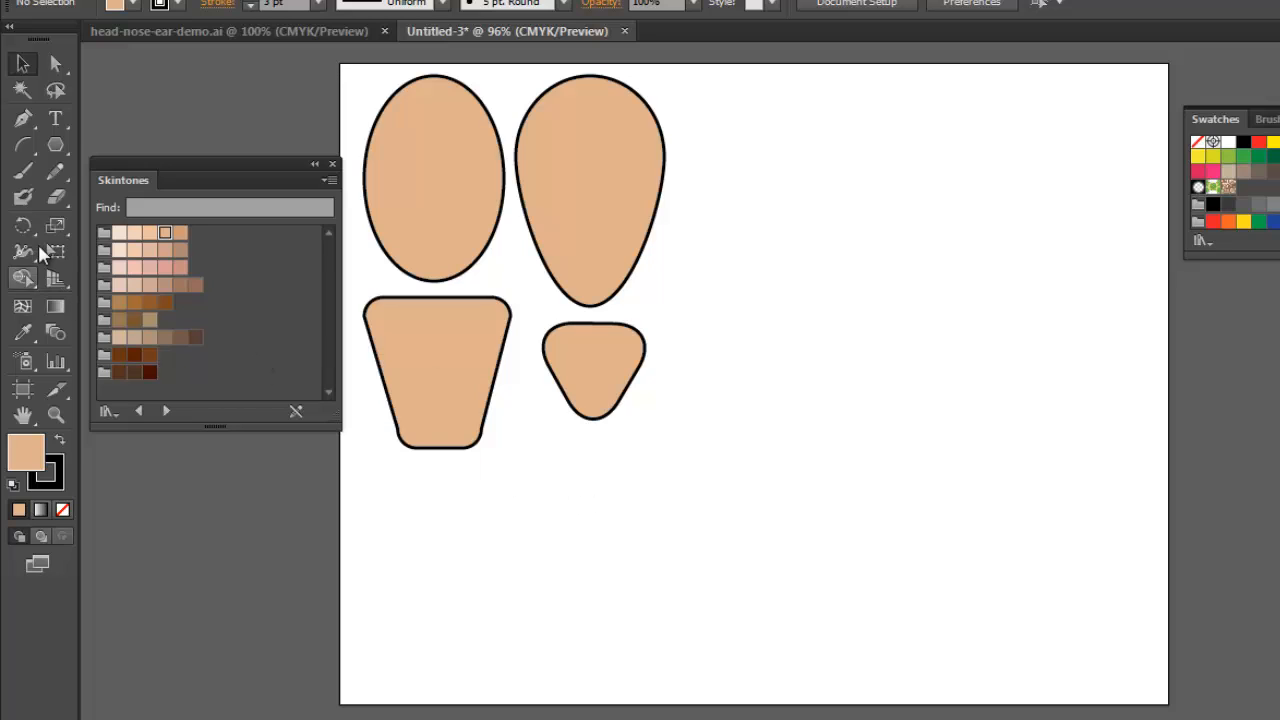
- Paint a curved divider line below and to the right of the heads with the Paintbrush, and check the noses in head-nose-ear-demo.ai
click(25, 173)
mouse_move(367, 471)
mouse_down()
mouse_move(483, 483)
mouse_move(617, 473)
mouse_move(654, 440)
mouse_move(675, 334)
mouse_move(686, 82)
mouse_up()
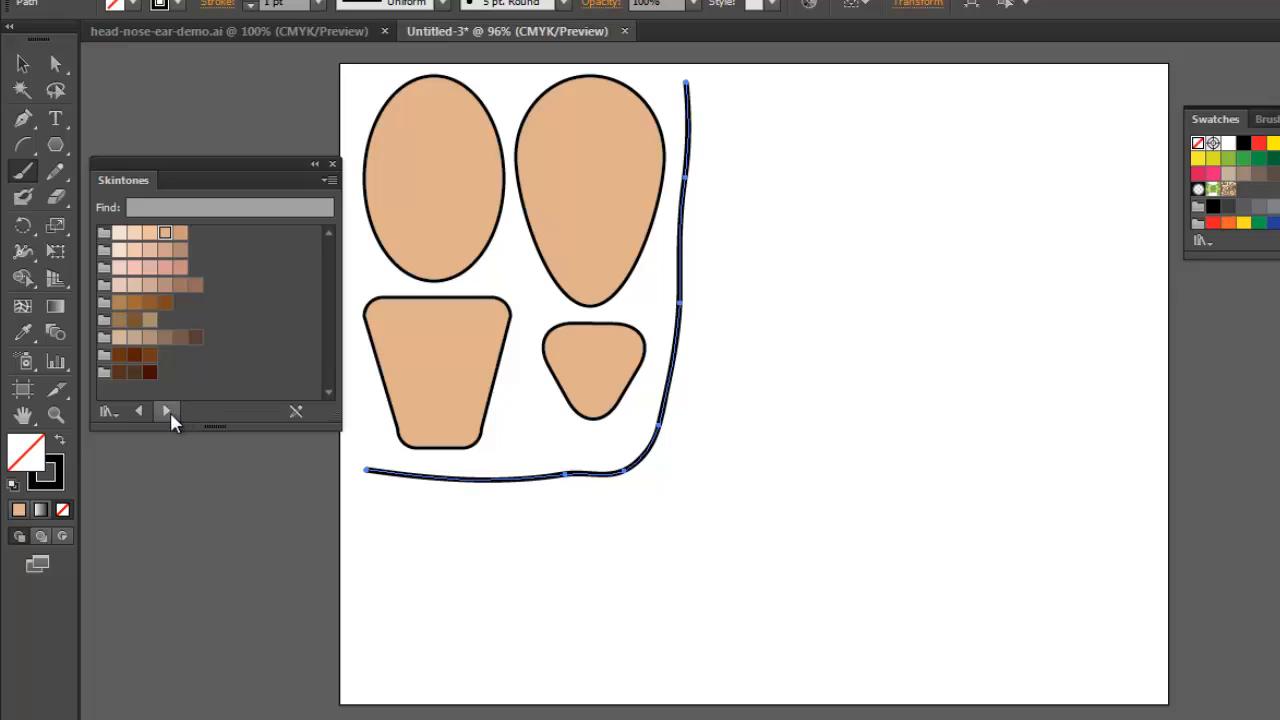
click(233, 30)
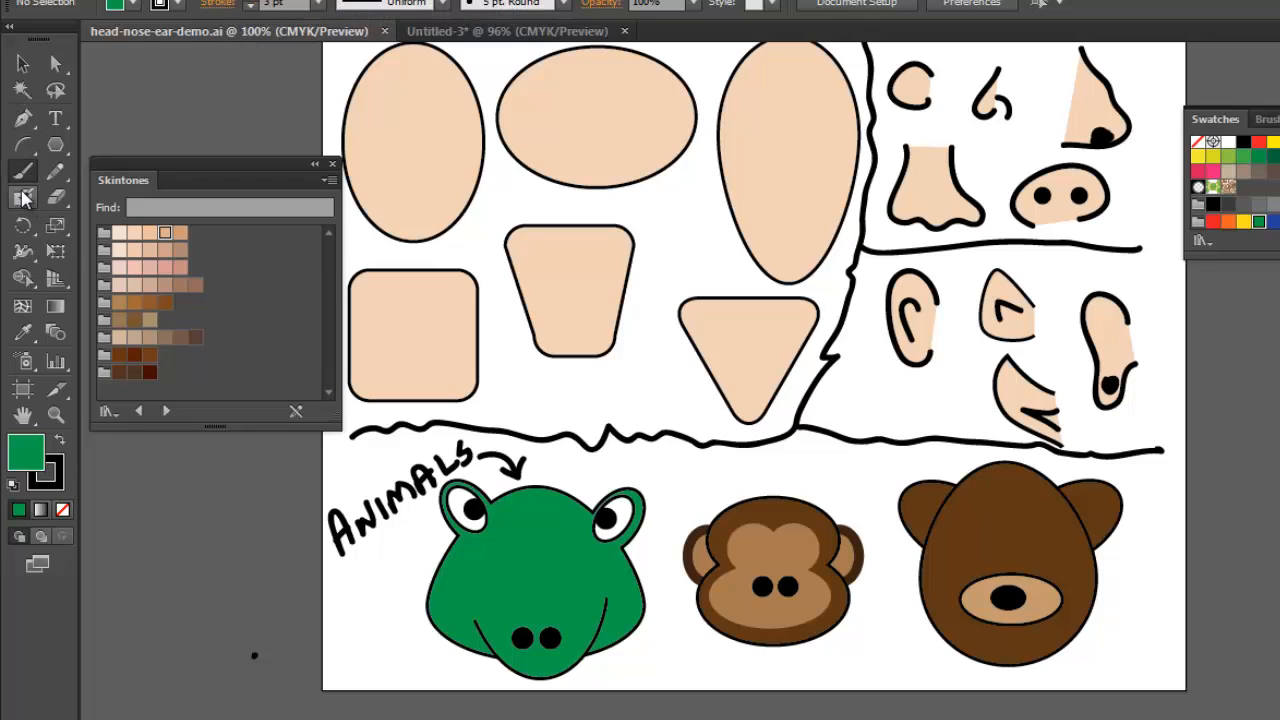
click(447, 37)
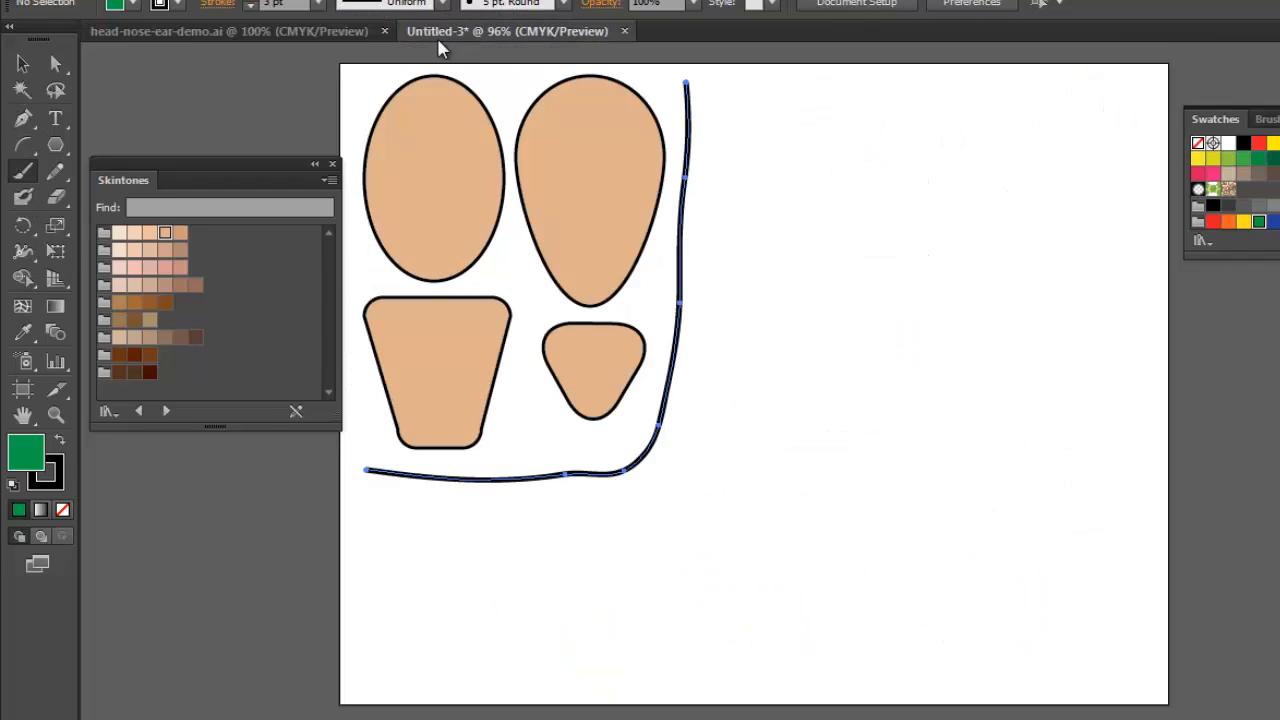
- Paint a curved side-view nose outline to the right of the divider and fill it with a dark brown skintone
click(22, 174)
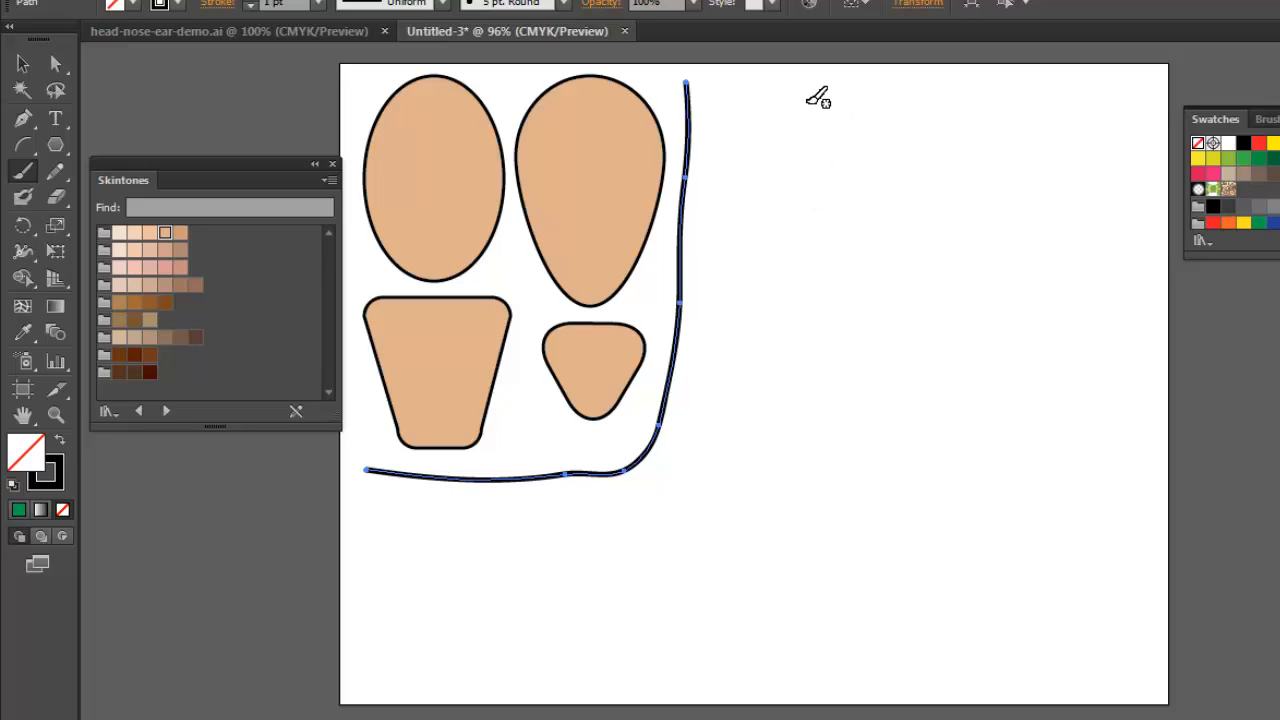
mouse_move(807, 102)
mouse_down()
mouse_move(758, 212)
mouse_move(822, 222)
mouse_up()
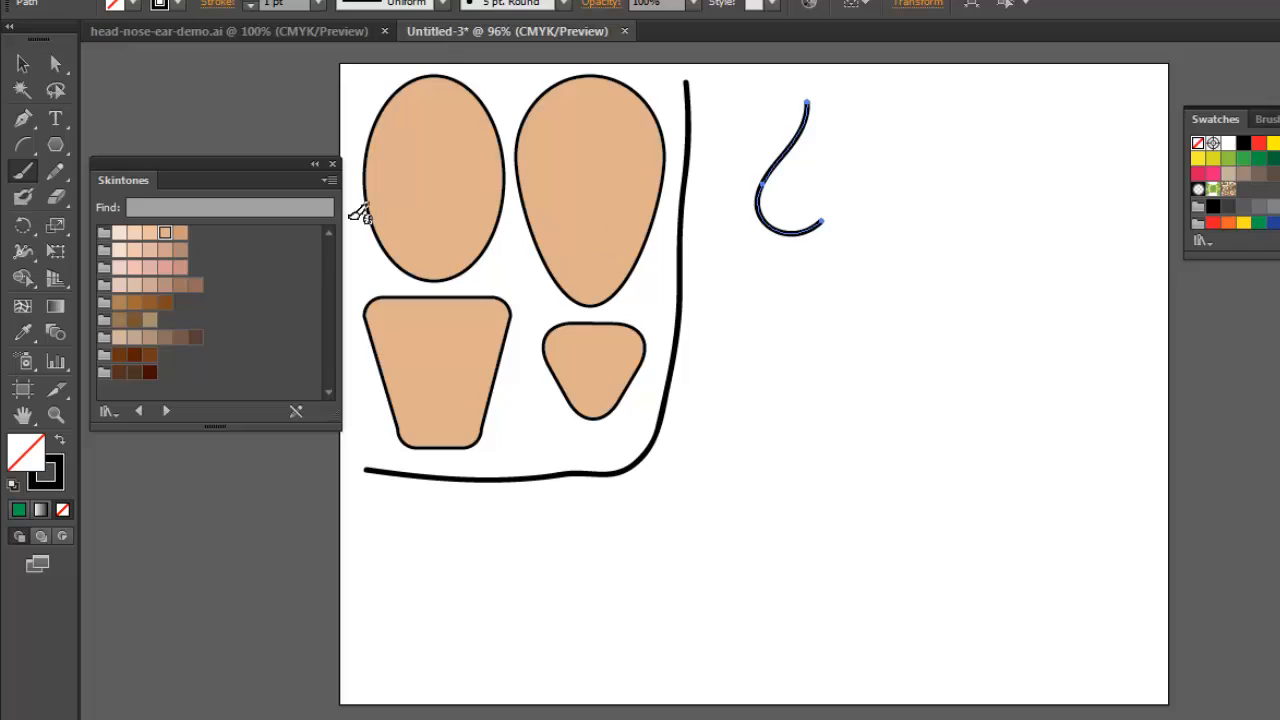
click(23, 63)
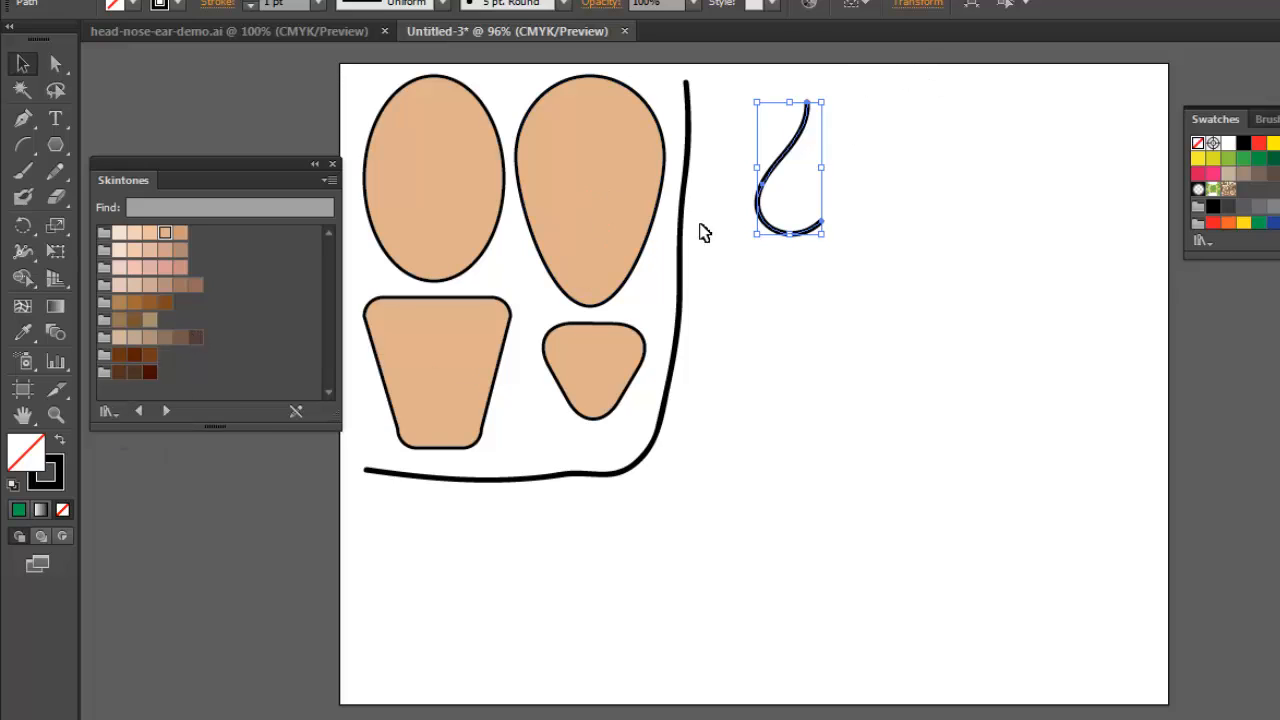
click(166, 305)
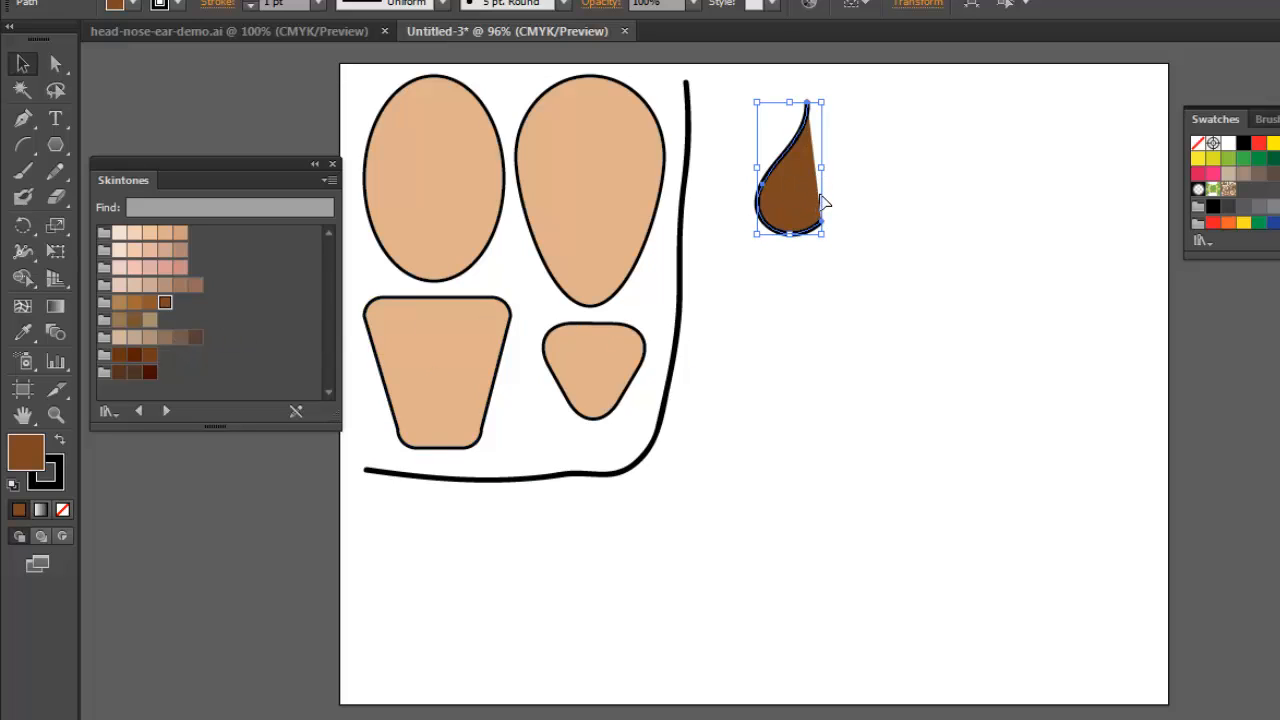
- Paint a short curved nostril stroke across the open lower-right end of the brown nose with the Paintbrush
click(25, 174)
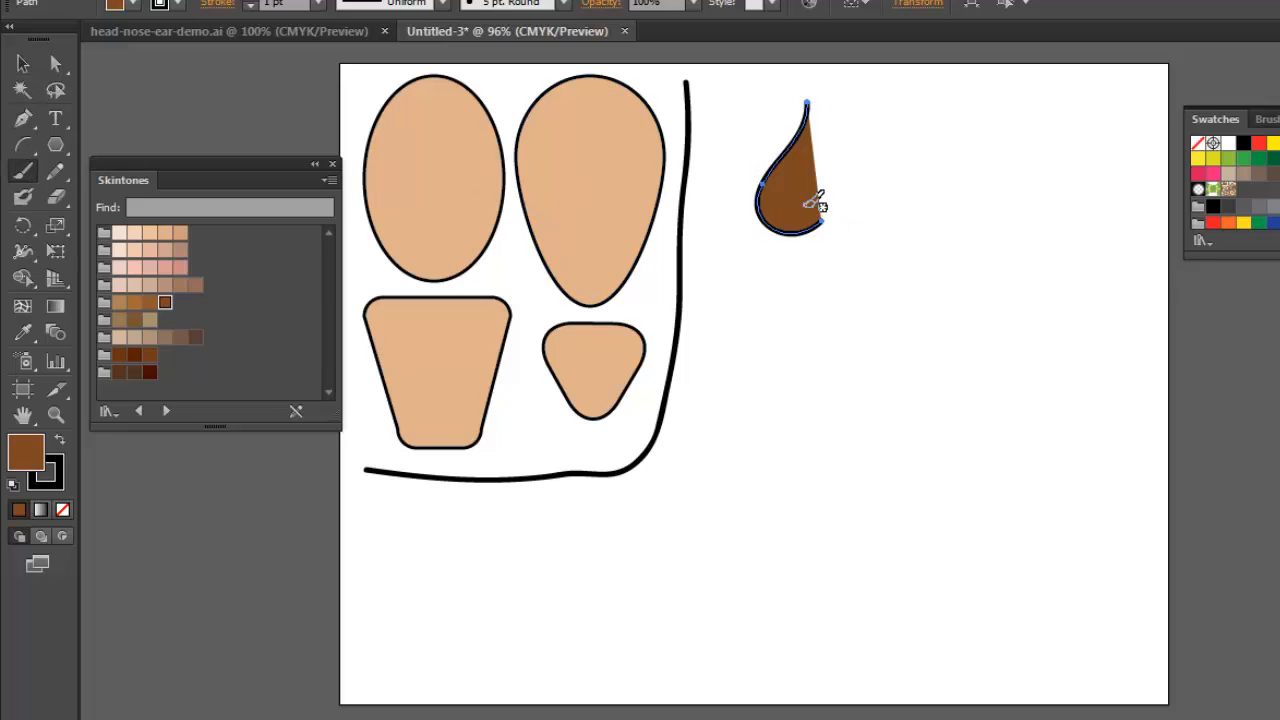
drag(810, 203, 826, 244)
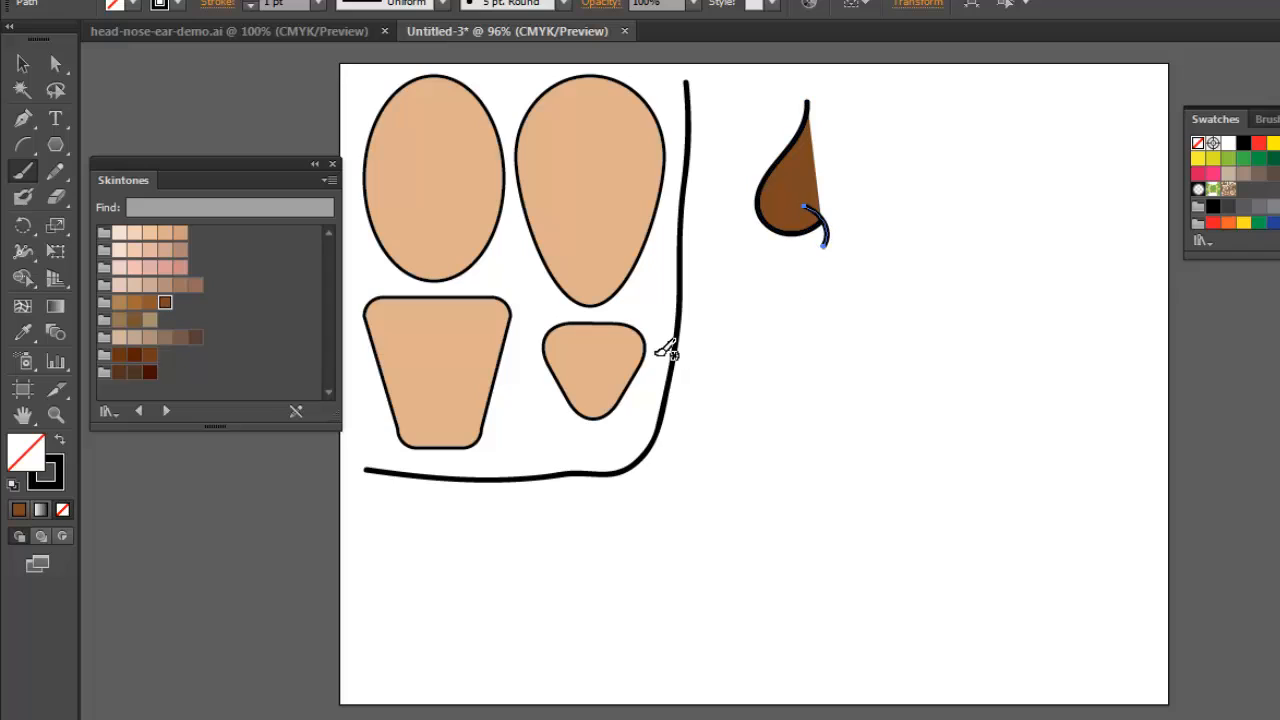
click(24, 65)
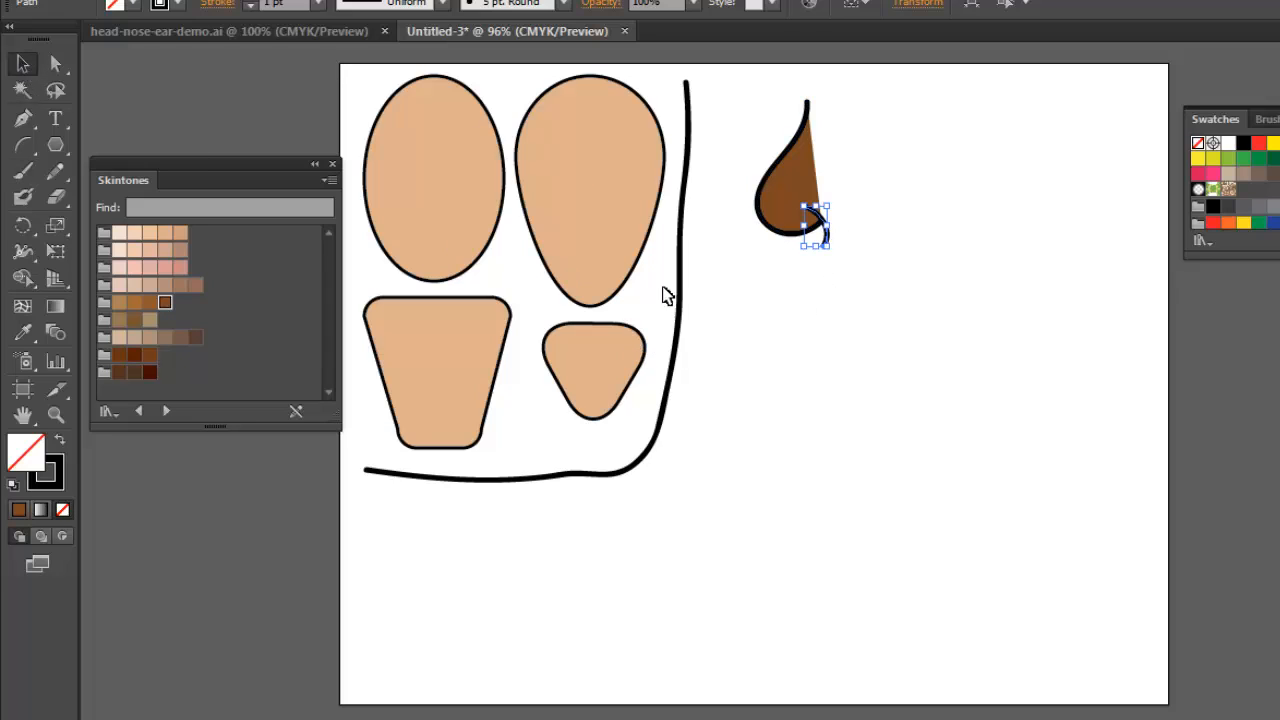
click(797, 304)
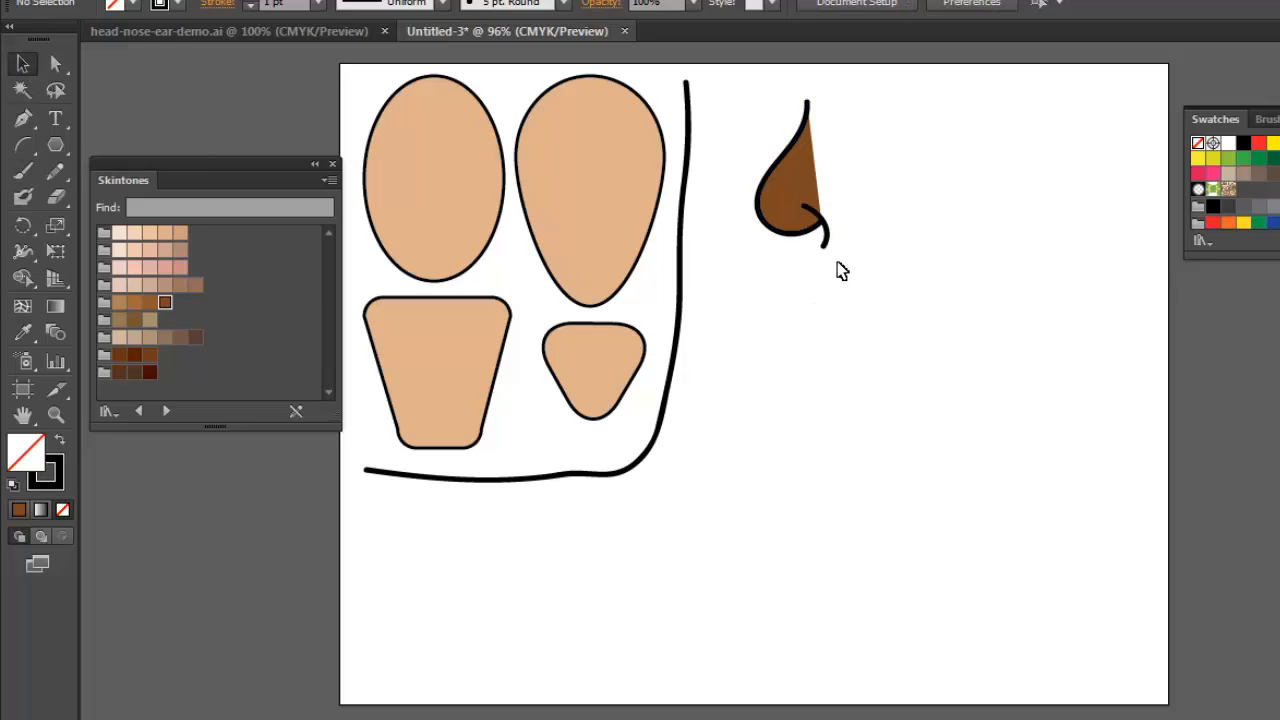
- Group the brown nose with its nostril stroke and move the group further right and slightly down
drag(850, 136, 760, 321)
click(165, 0)
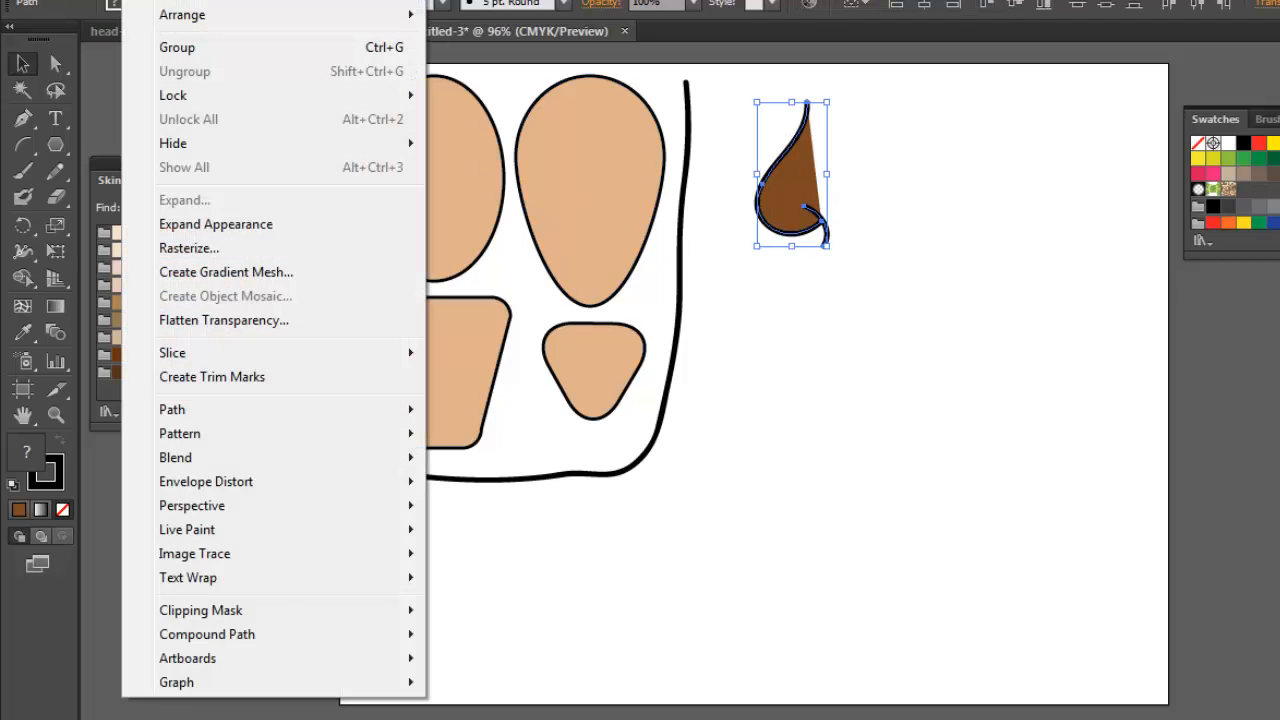
click(171, 46)
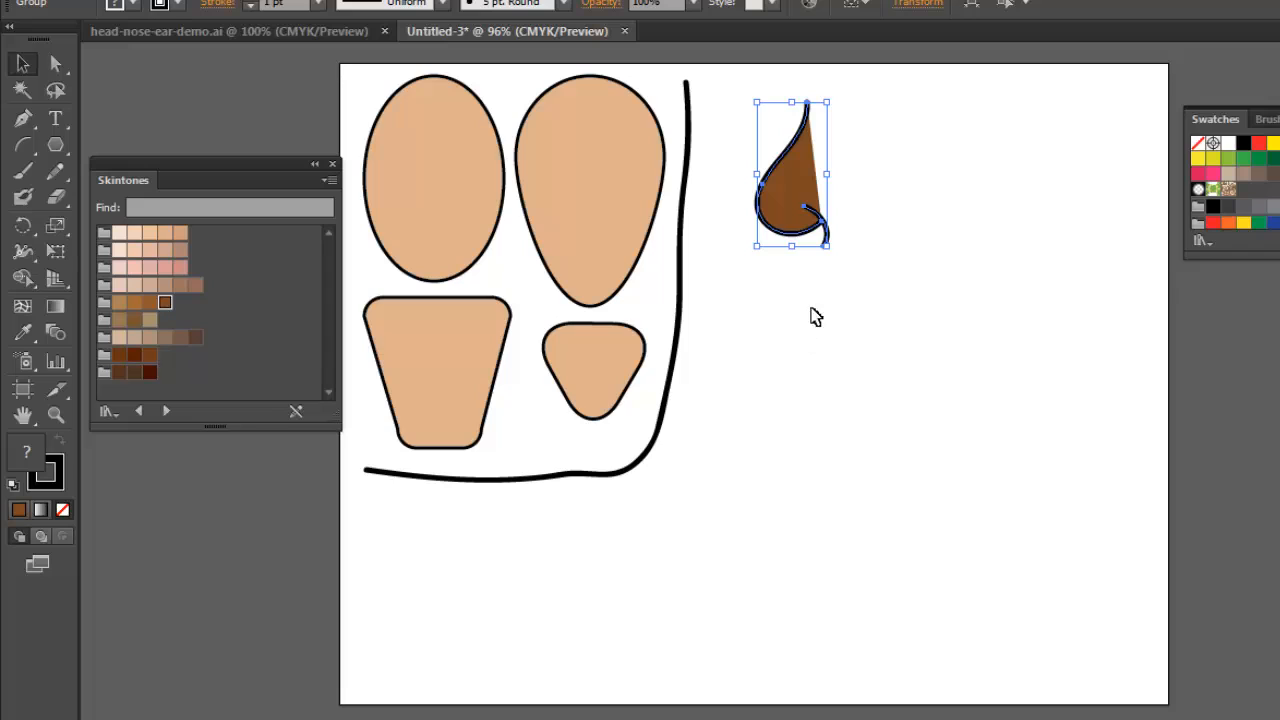
drag(787, 225, 880, 242)
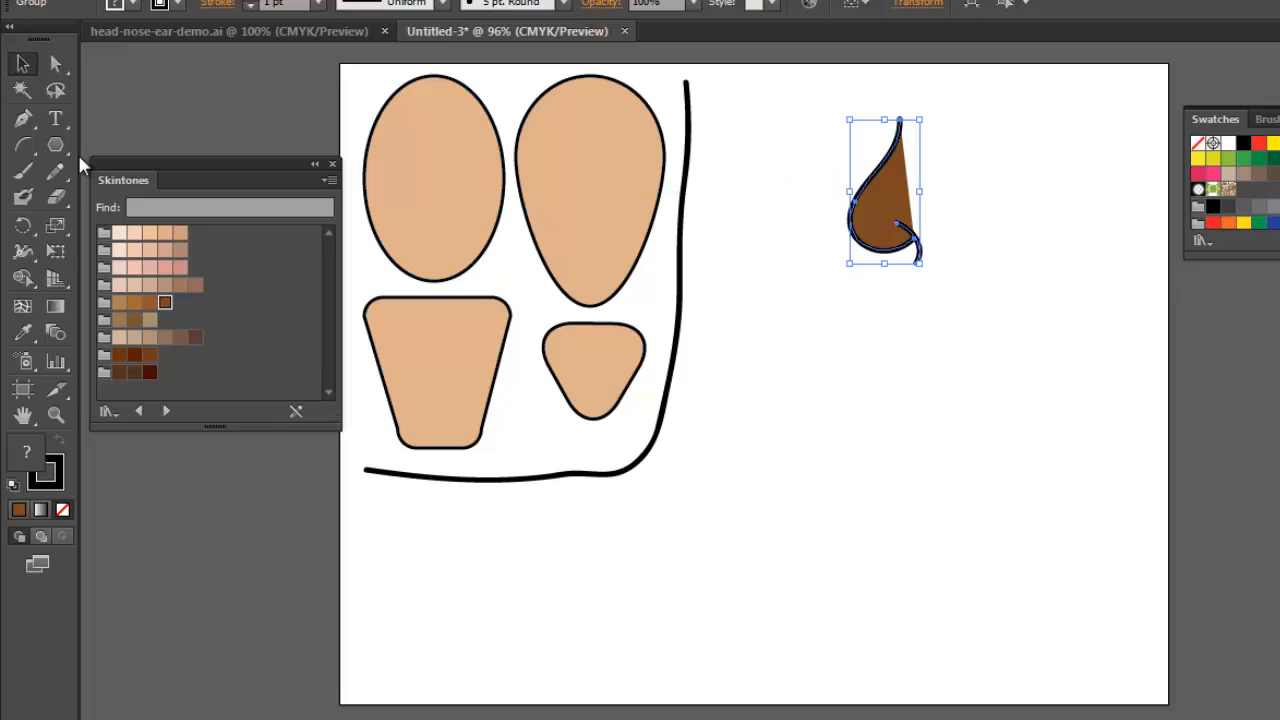
- Paint a wide snout outline with a gap at the bottom beside the brown nose and fill it with a light peach skintone
click(23, 171)
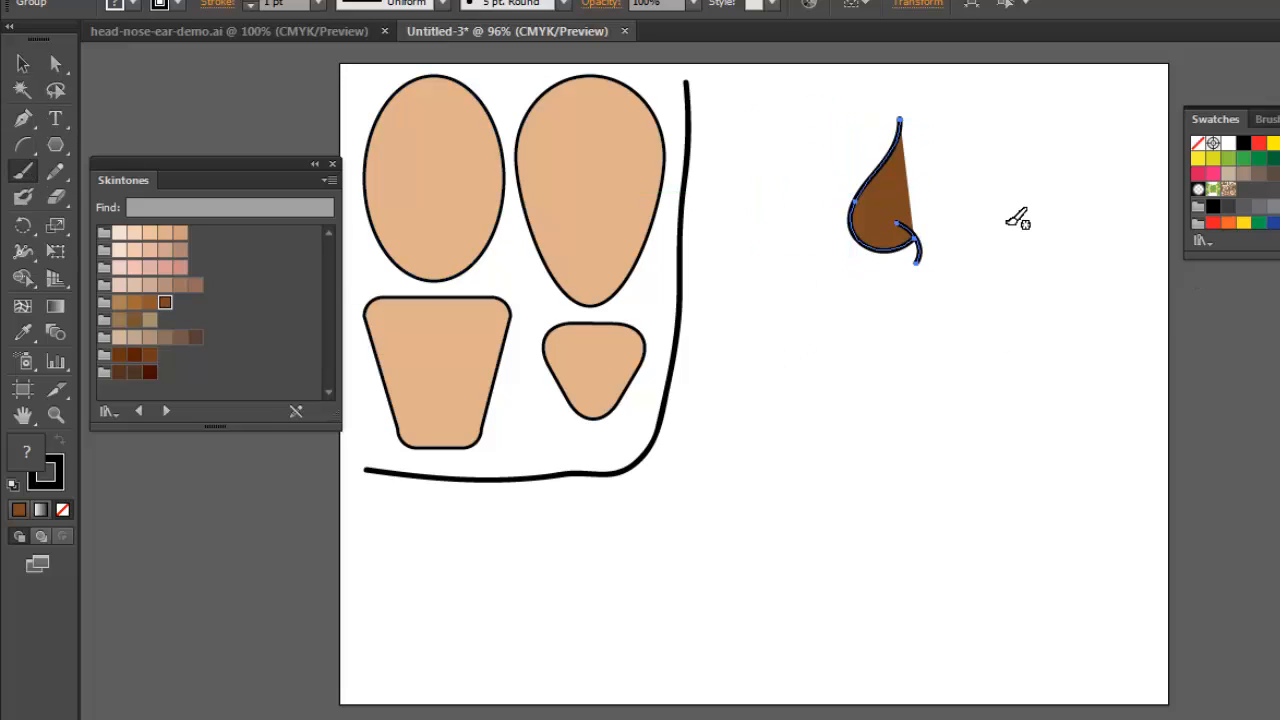
mouse_move(1023, 217)
mouse_down()
mouse_move(998, 210)
mouse_move(985, 185)
mouse_move(1015, 157)
mouse_move(1067, 159)
mouse_move(1120, 186)
mouse_move(1069, 215)
mouse_up()
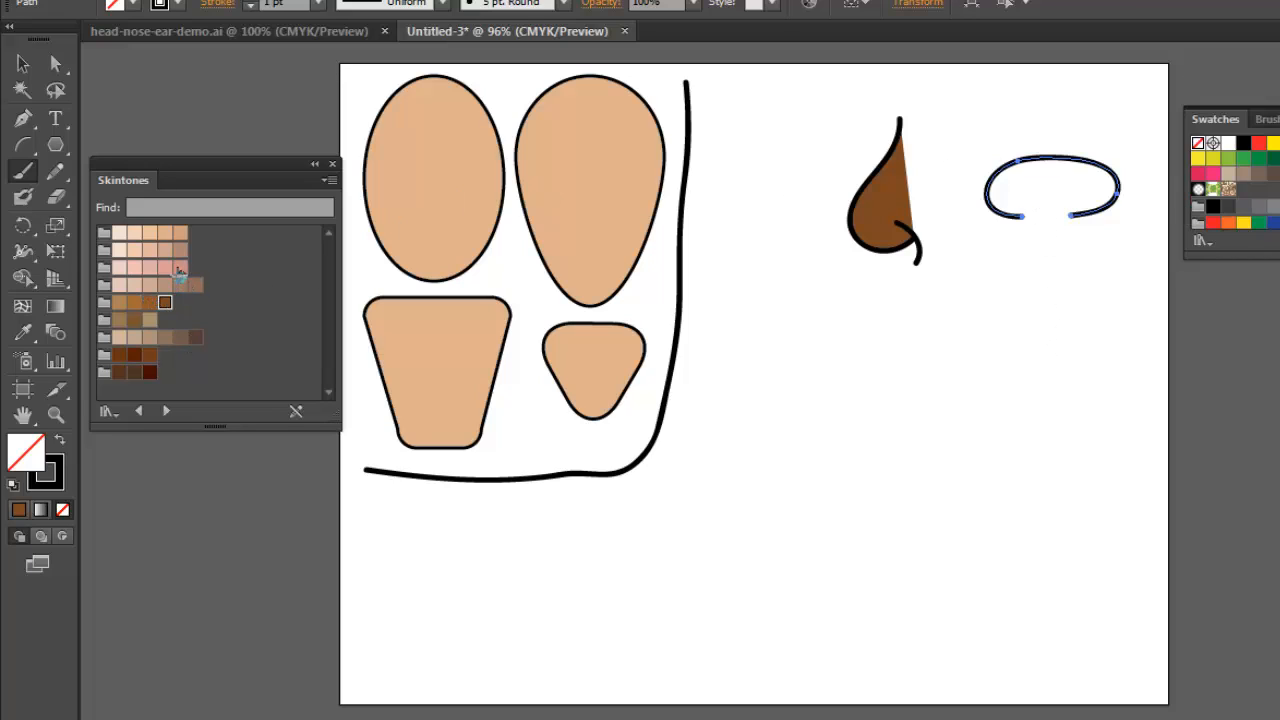
click(149, 235)
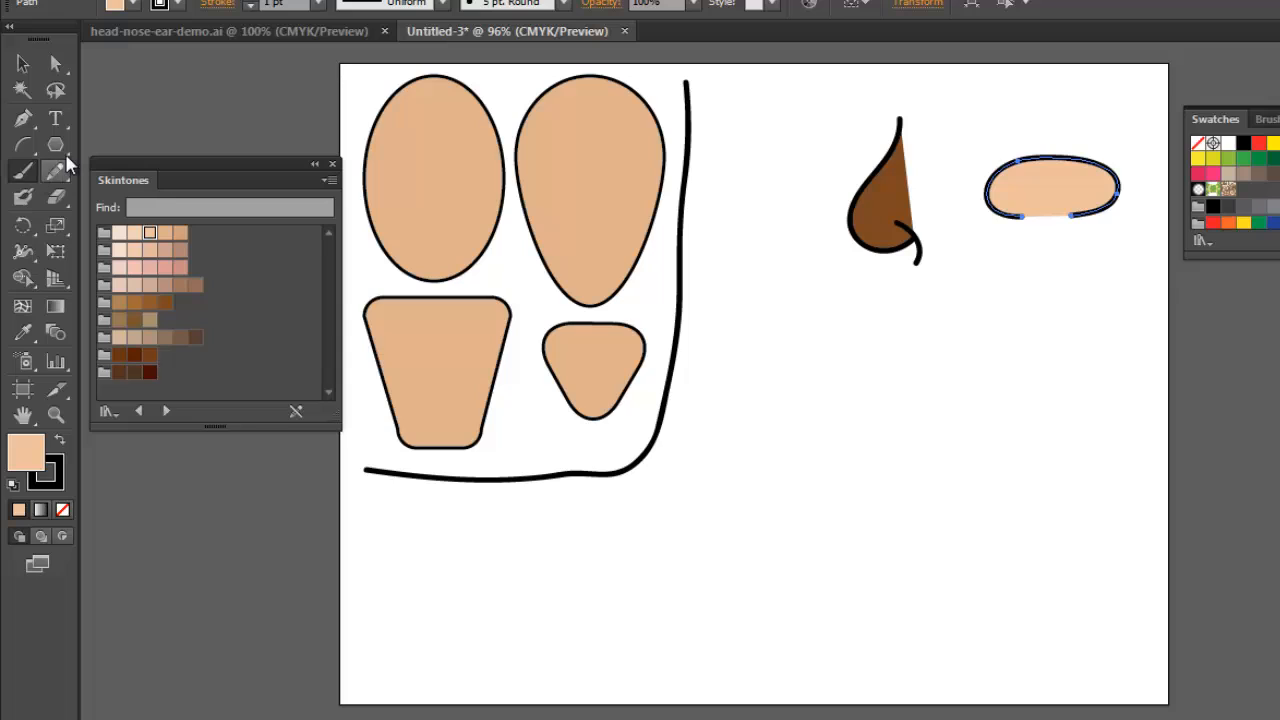
- Draw a small circle in the empty area below the noses with the Ellipse tool and fill it with black
drag(57, 147, 113, 195)
mouse_move(943, 337)
mouse_down()
mouse_move(954, 366)
mouse_move(976, 374)
mouse_up()
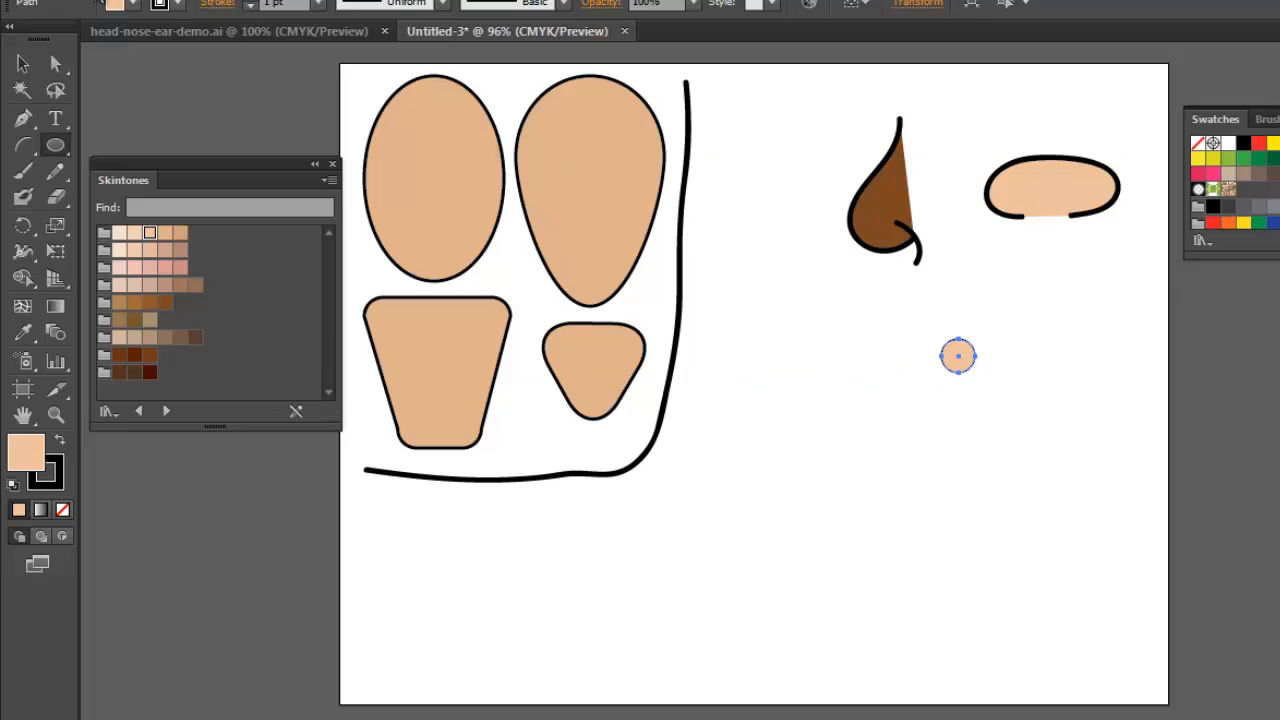
click(132, 4)
click(60, 38)
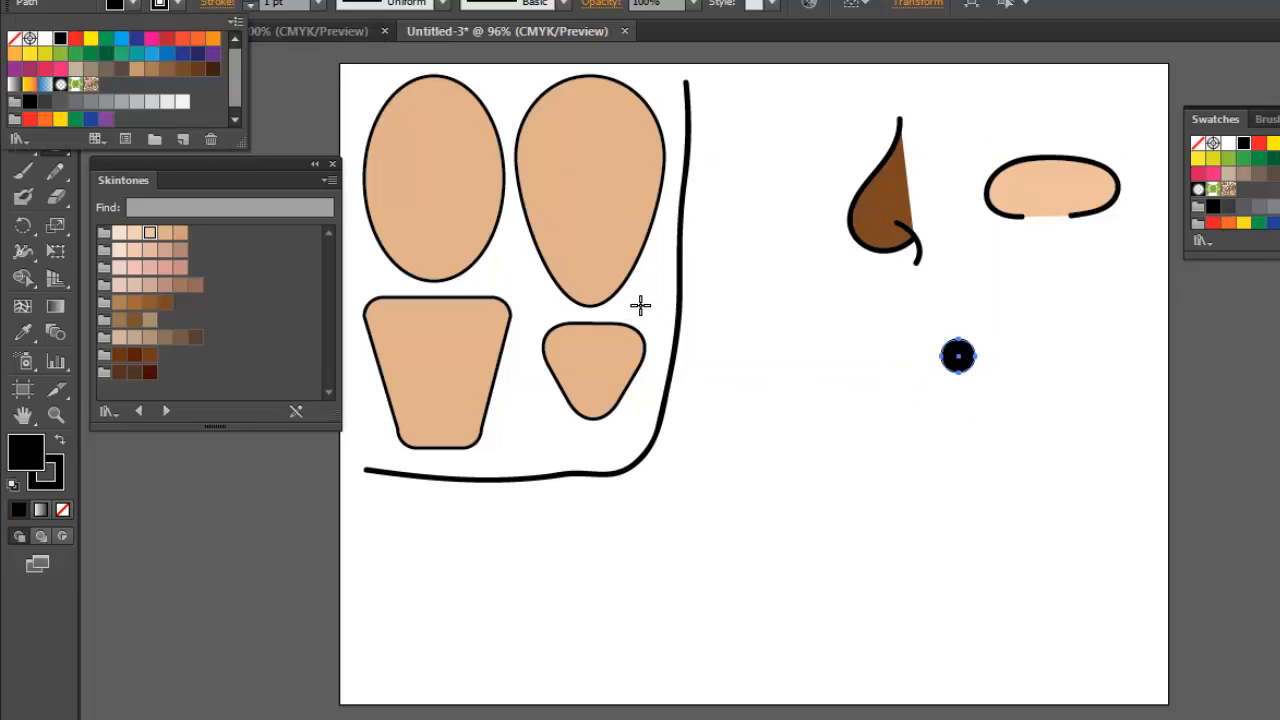
- Place the black circle and a duplicate of it side by side inside the peach snout as nostrils
key(v)
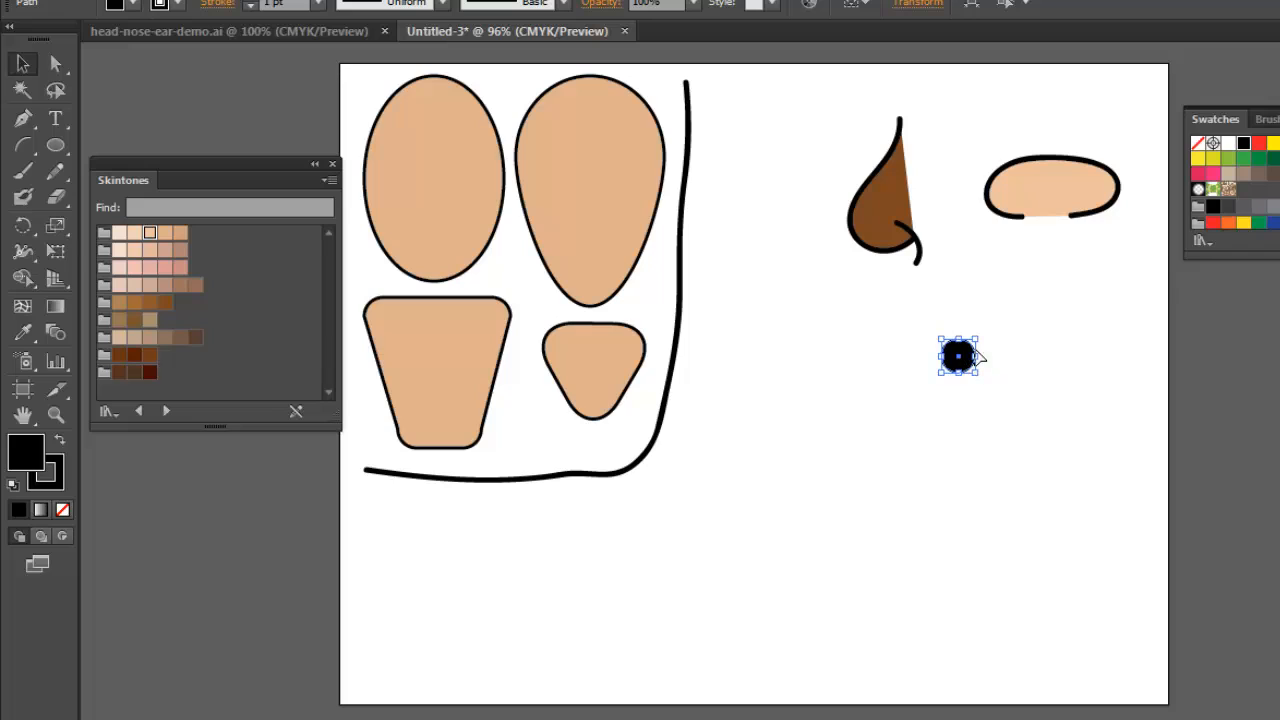
drag(978, 356, 1090, 199)
click(1080, 268)
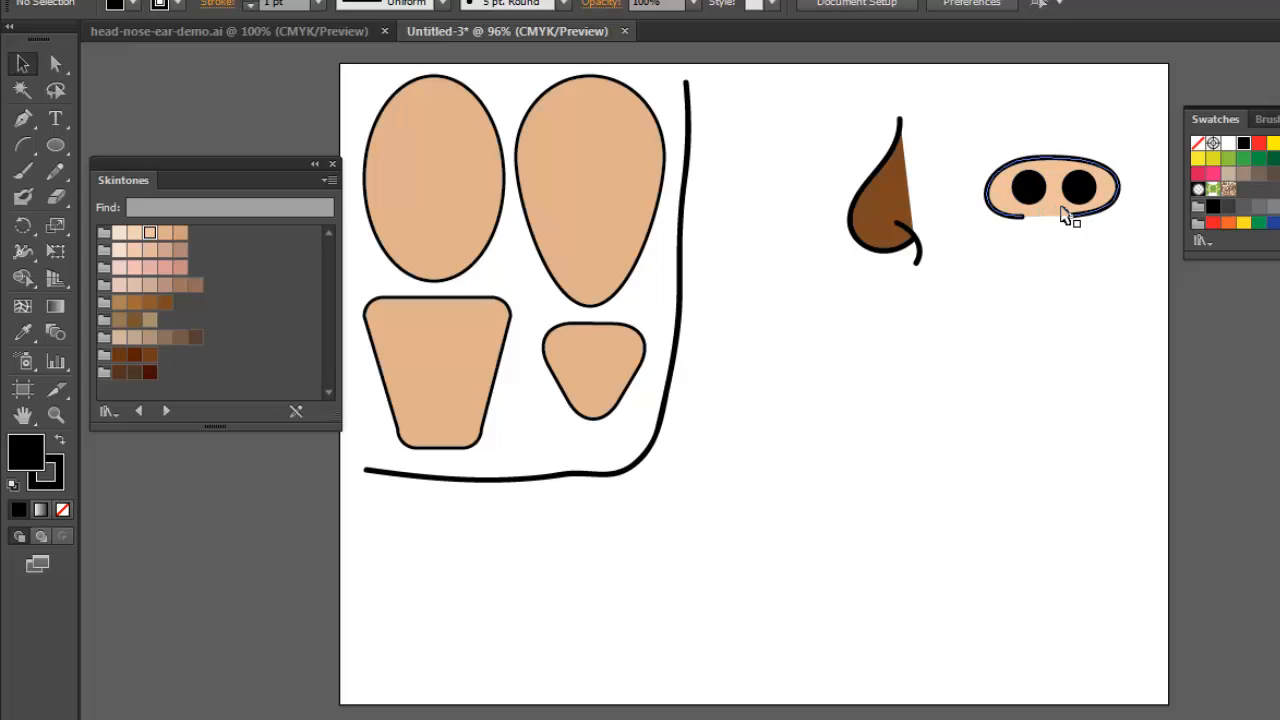
- Group the peach snout with its two black nostrils and move the group straight up
drag(958, 143, 1128, 271)
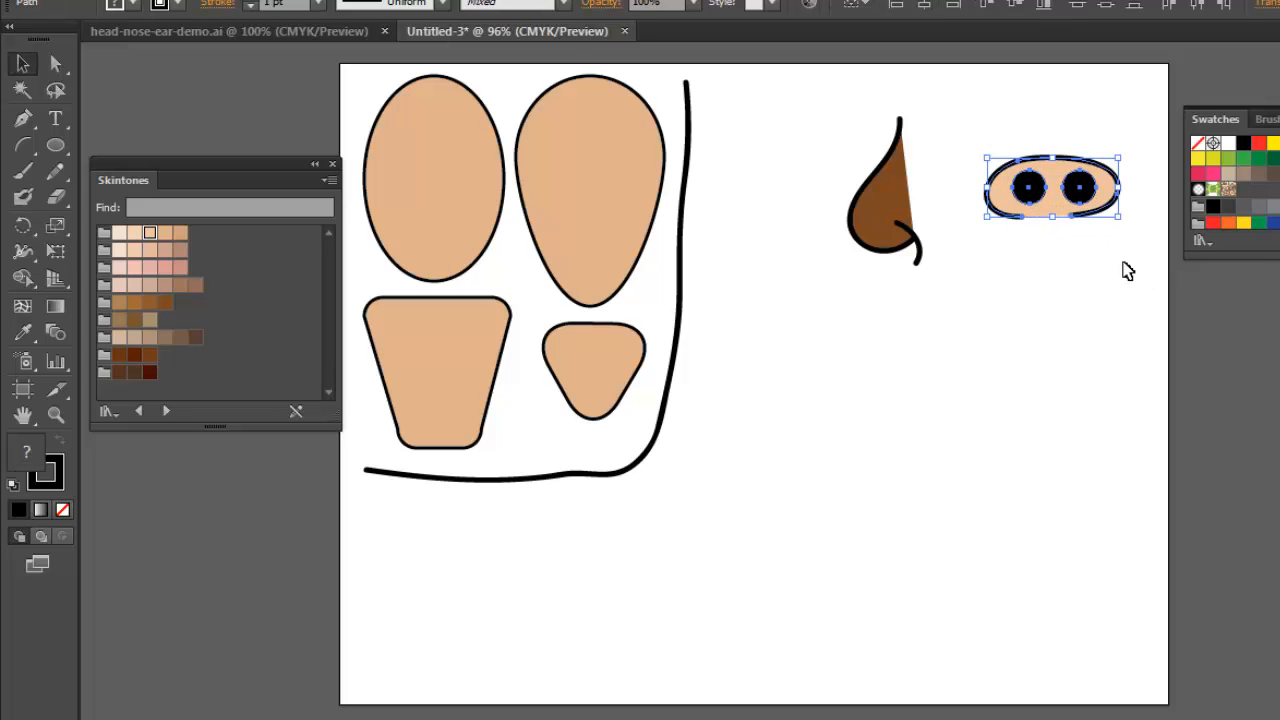
click(140, 0)
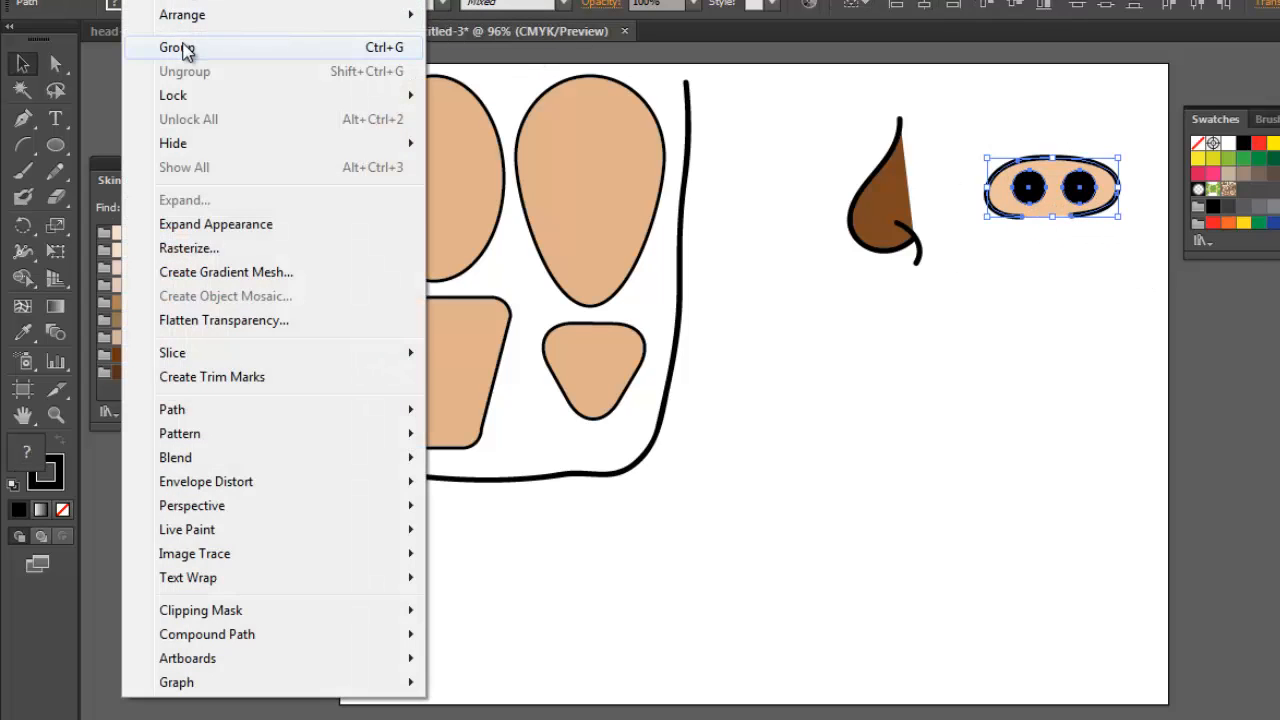
click(185, 46)
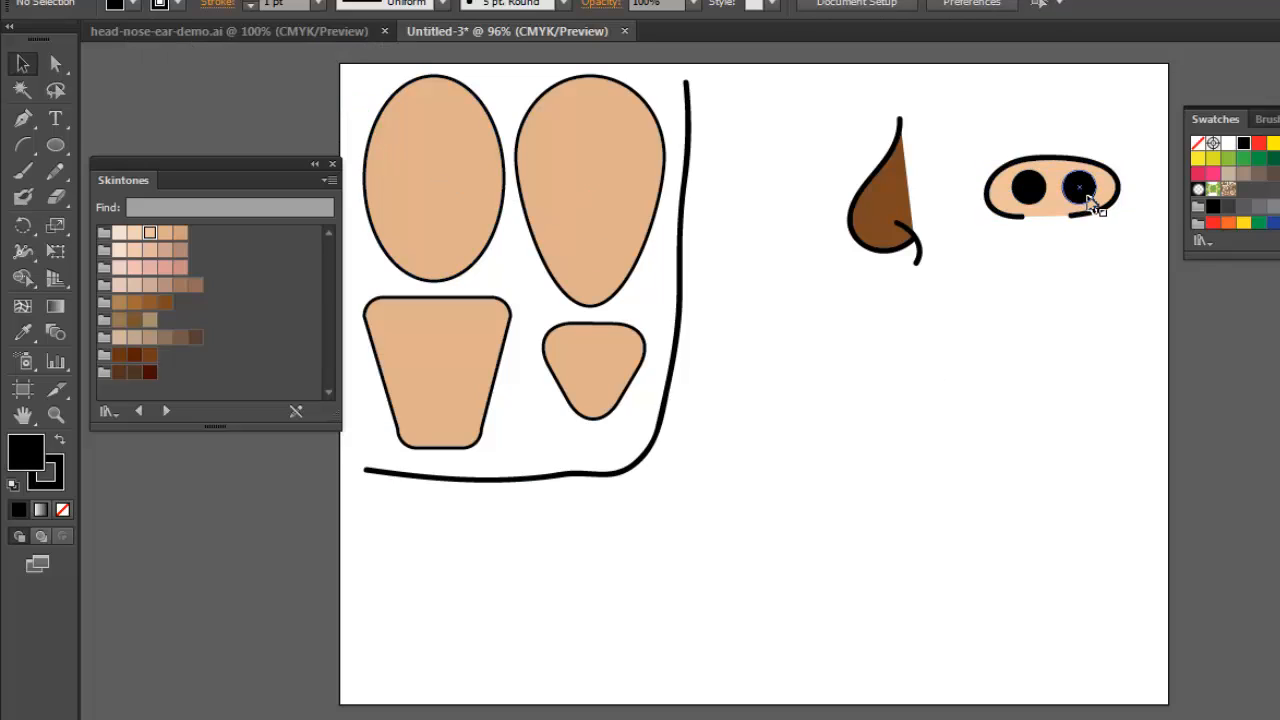
drag(1094, 206, 1094, 168)
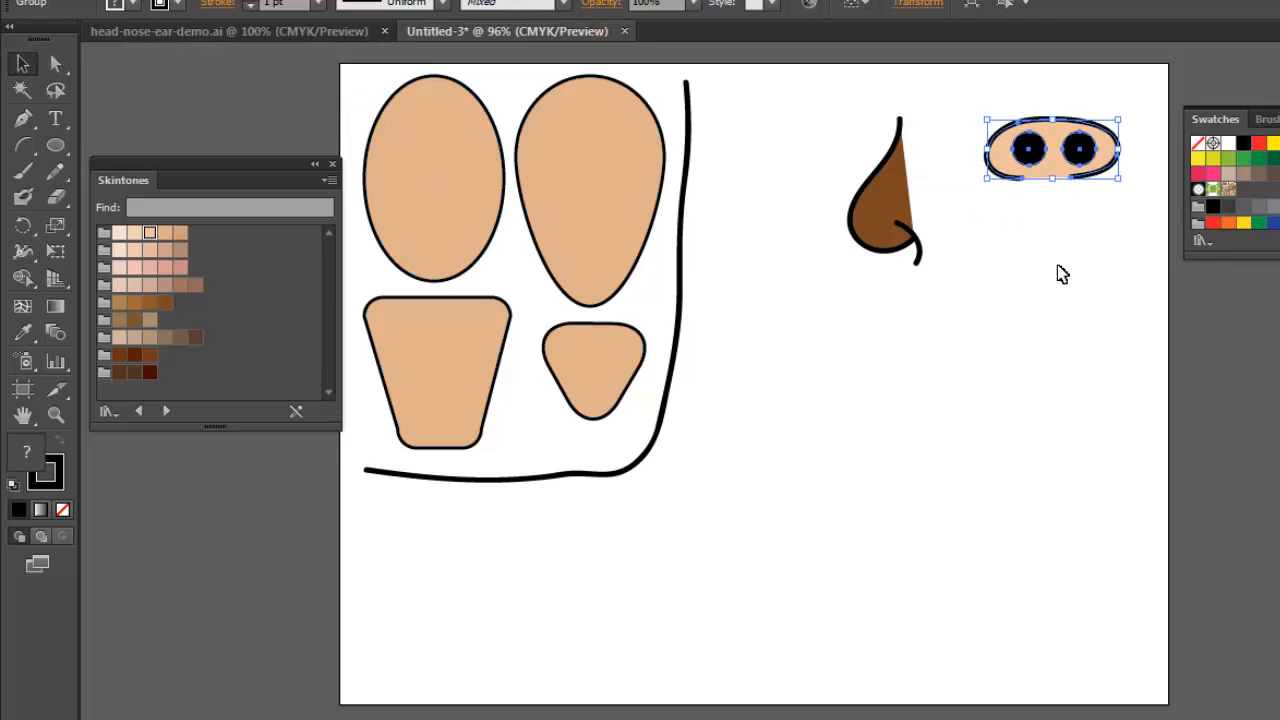
- Following the reference sheet, paint a flared nose outline open at the top below the snout and fill it with the lightest skintone
click(252, 25)
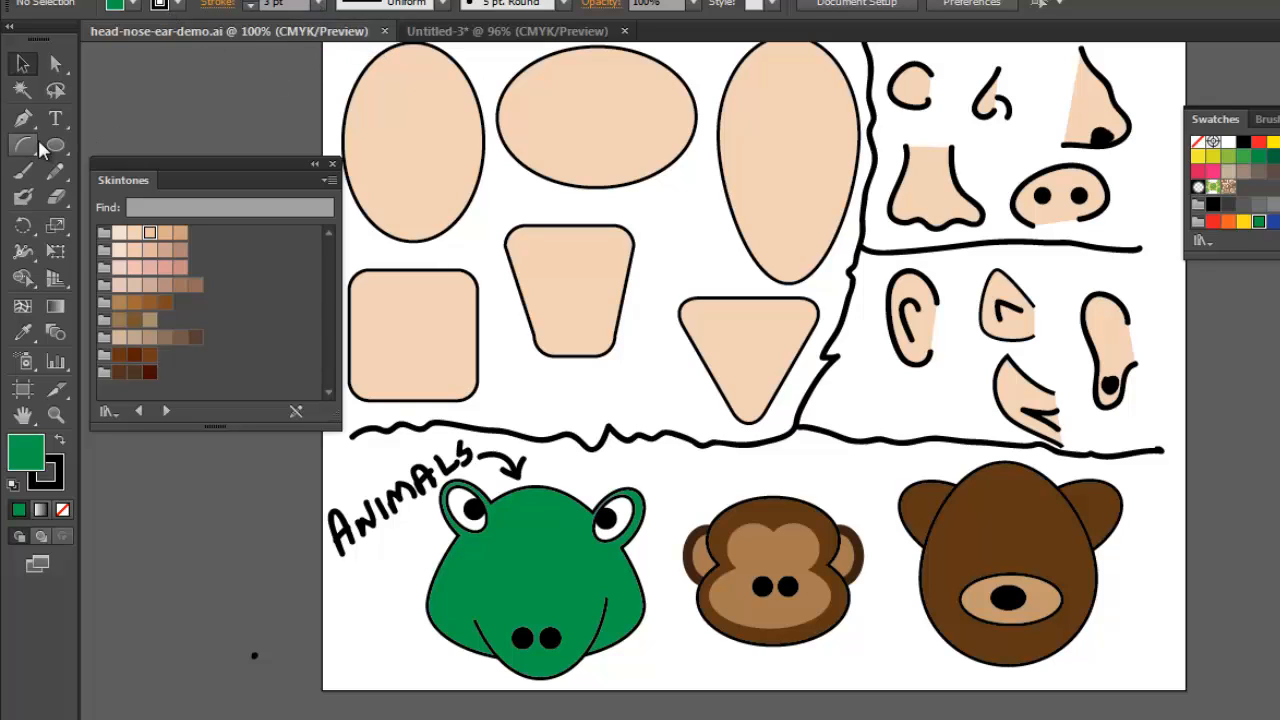
click(440, 32)
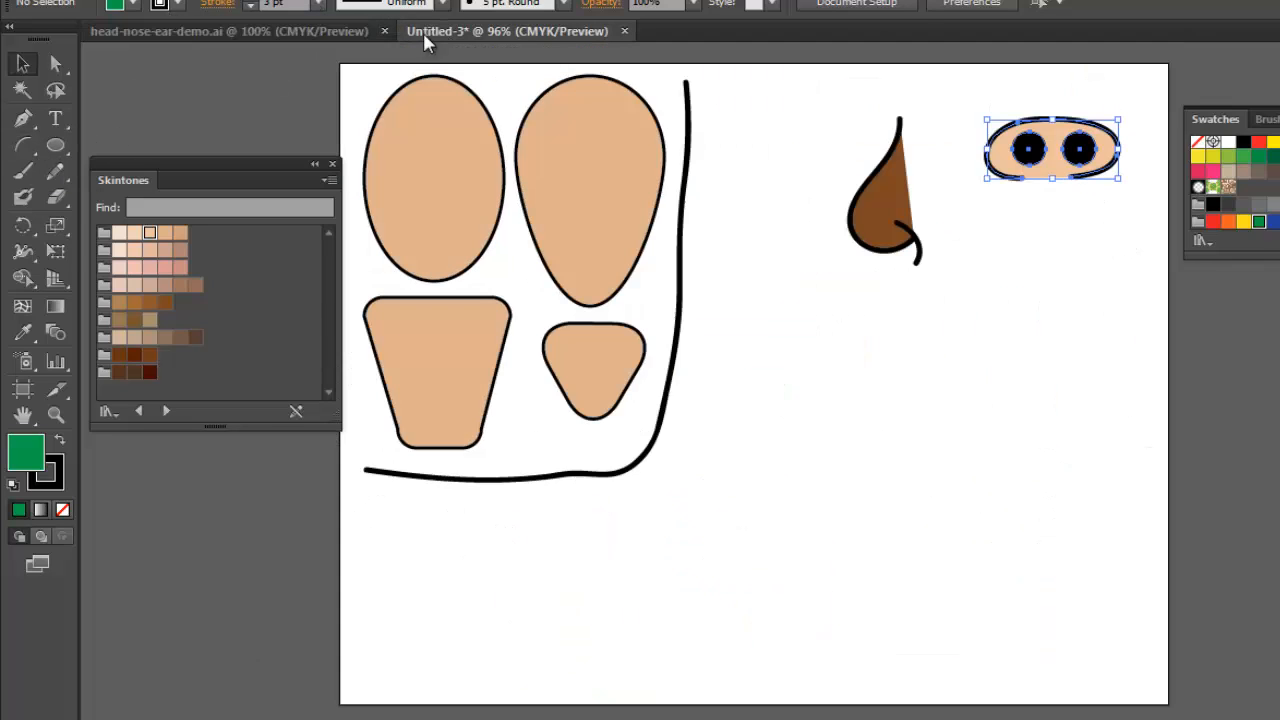
click(22, 170)
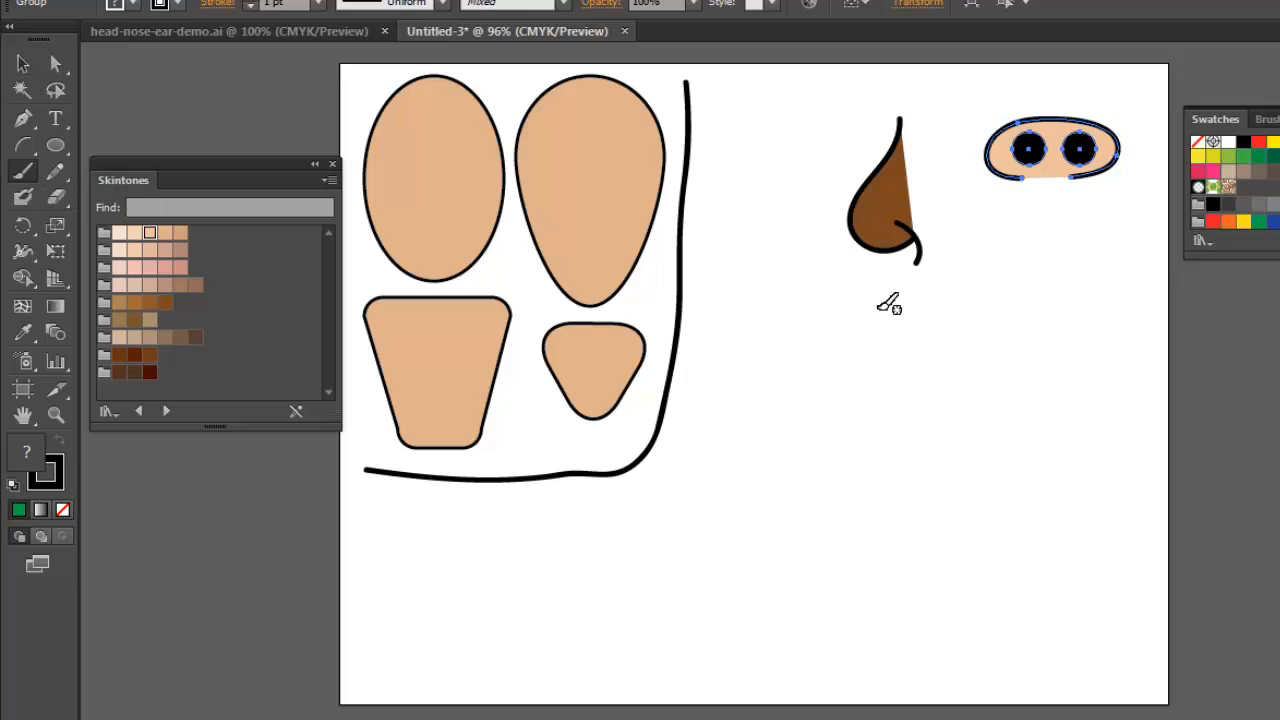
drag(1007, 214, 1000, 268)
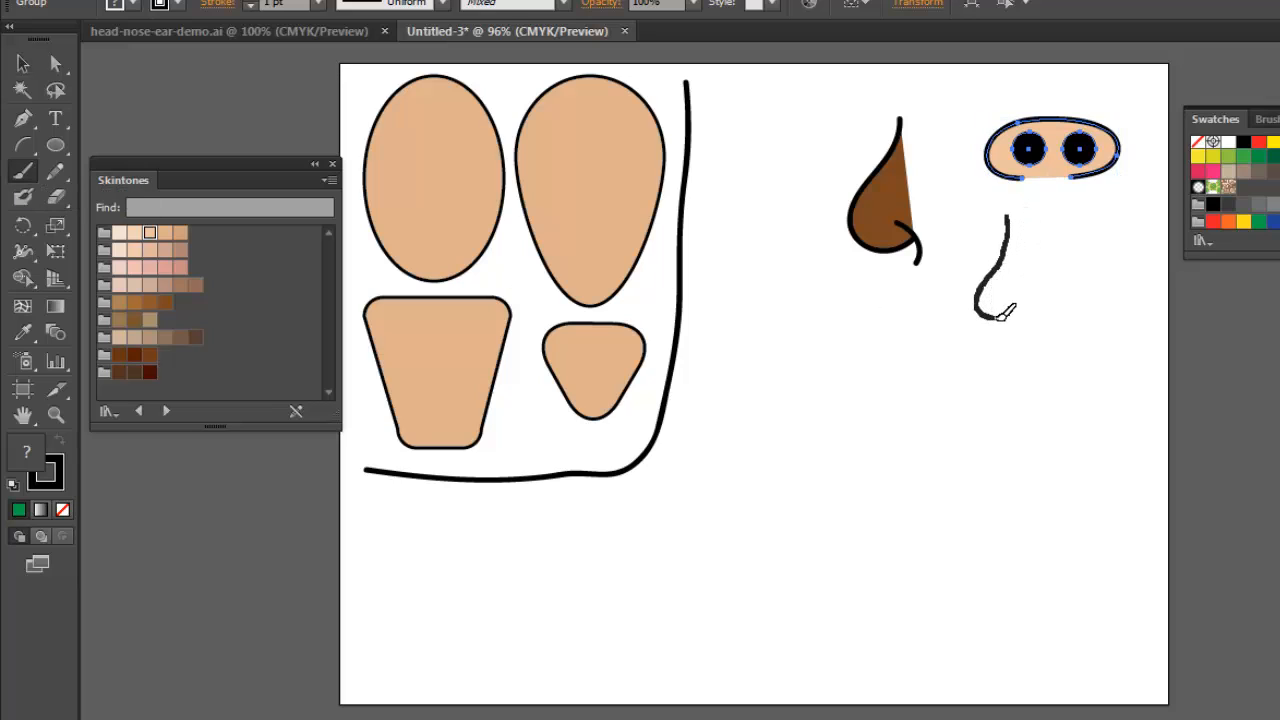
mouse_move(1032, 319)
mouse_down()
mouse_move(1095, 320)
mouse_move(1104, 286)
mouse_move(1067, 212)
mouse_up()
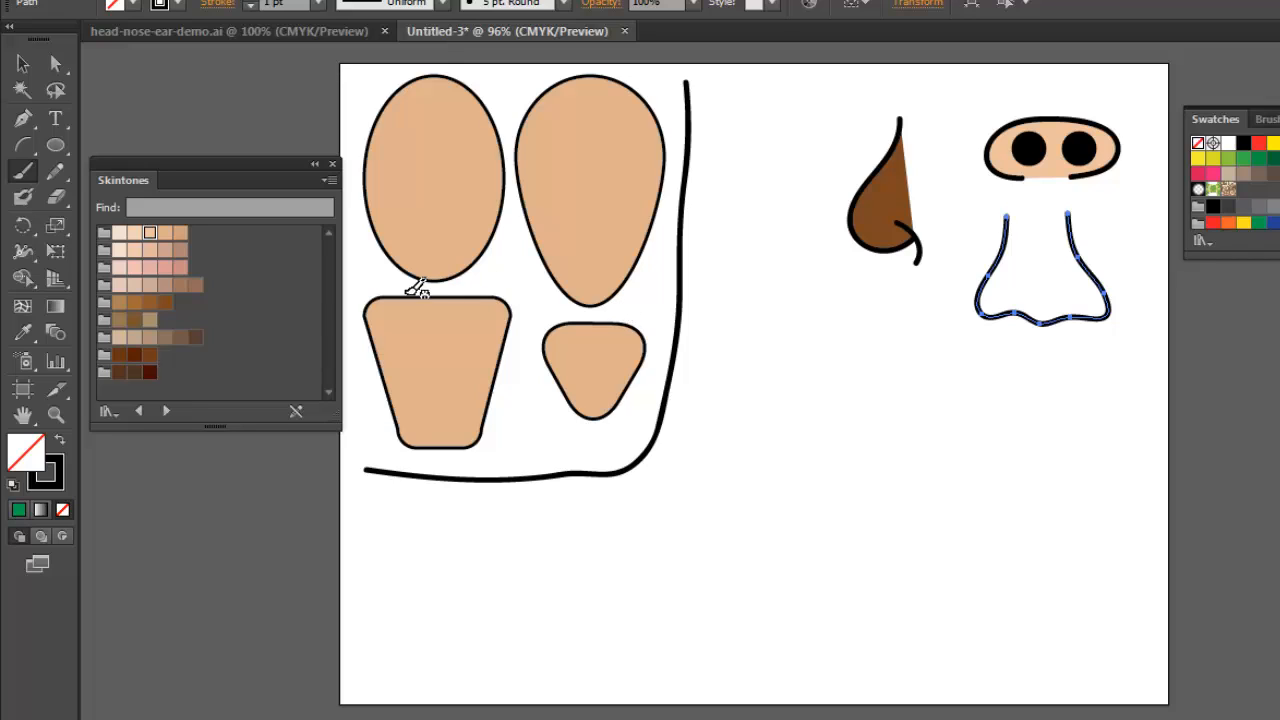
click(119, 236)
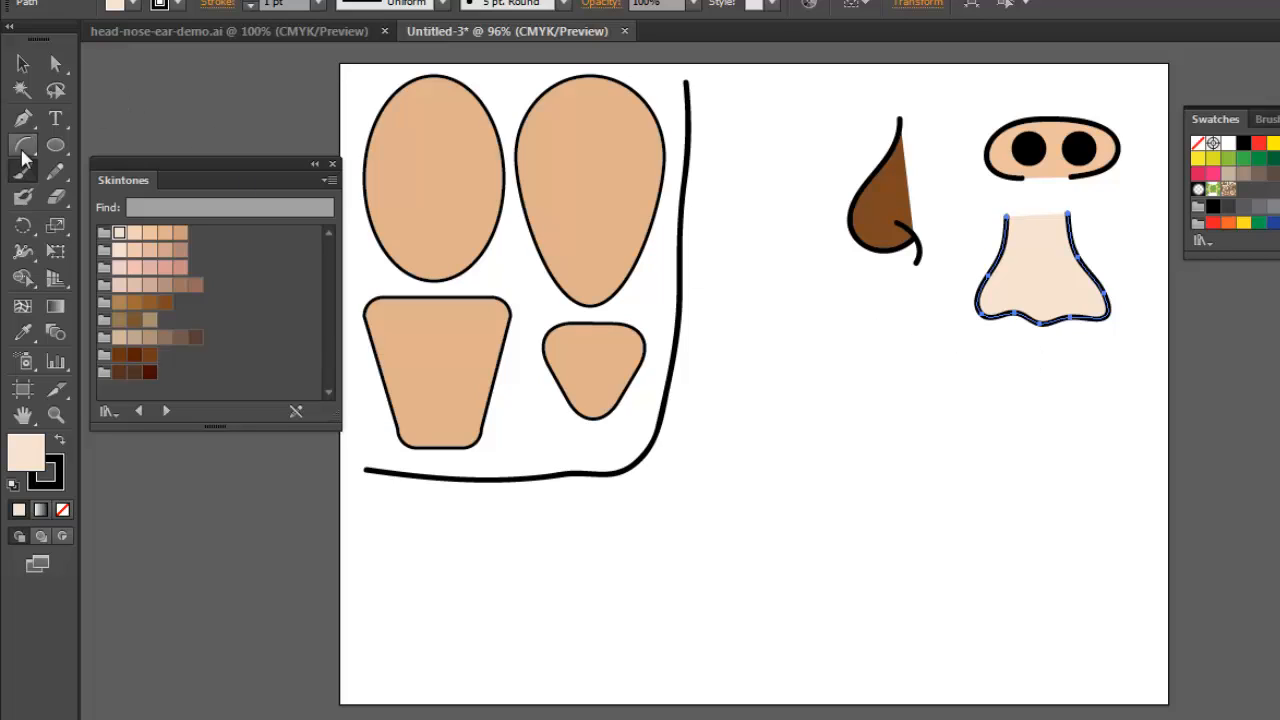
- Draw a small flat ellipse below the flared nose with the Ellipse tool and fill it with black
drag(55, 145, 109, 196)
drag(983, 380, 1018, 386)
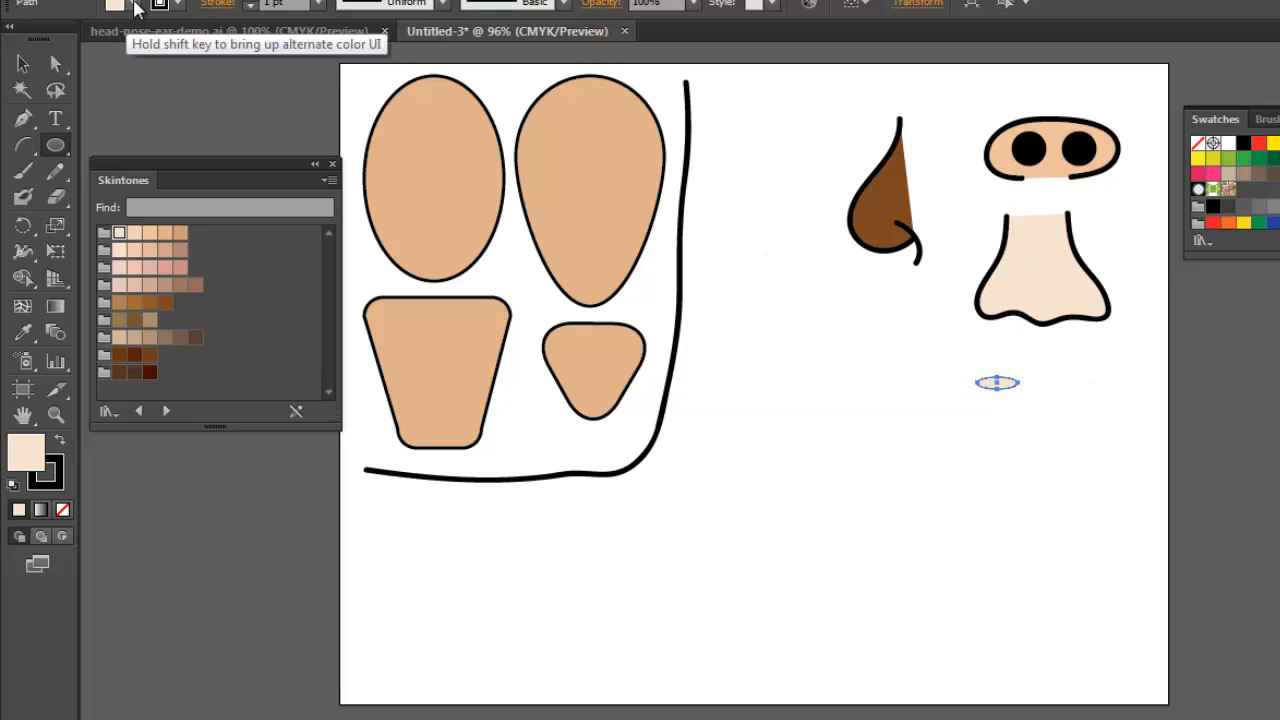
click(120, 4)
click(60, 38)
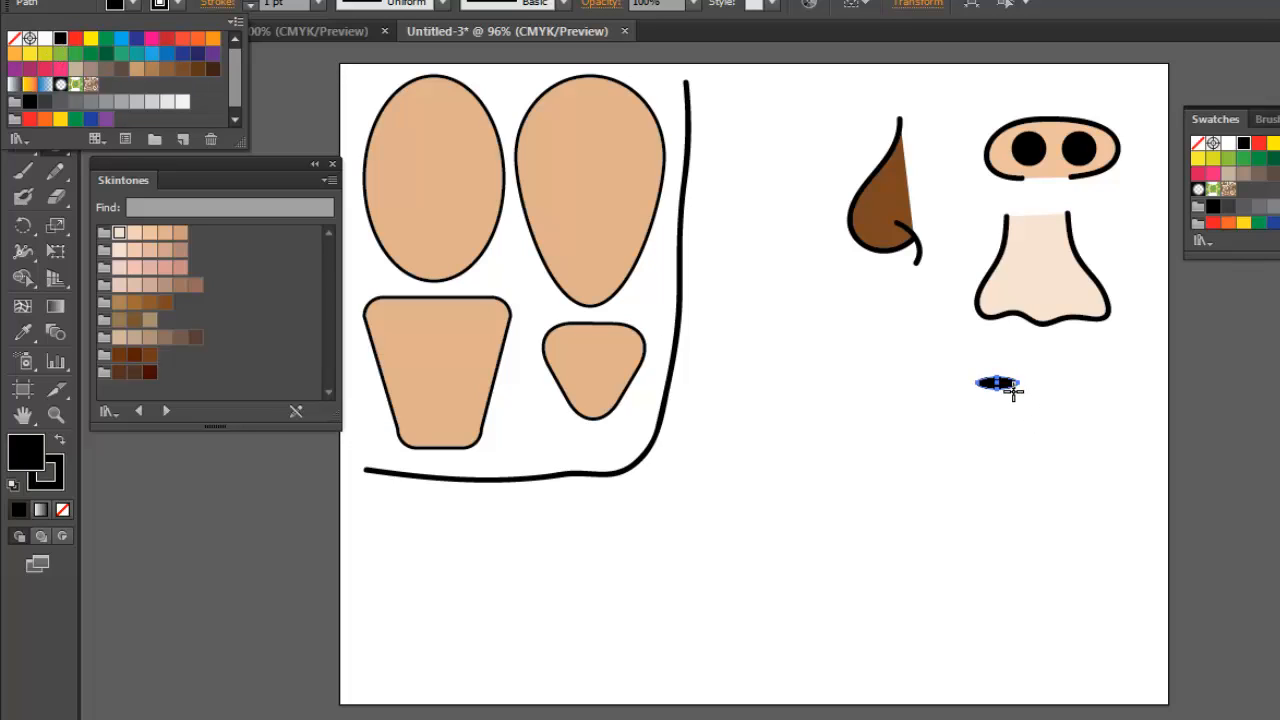
- Place the black ellipse and a duplicate of it side by side along the flared nose's lower edge as nostrils
key(v)
drag(1013, 390, 1025, 326)
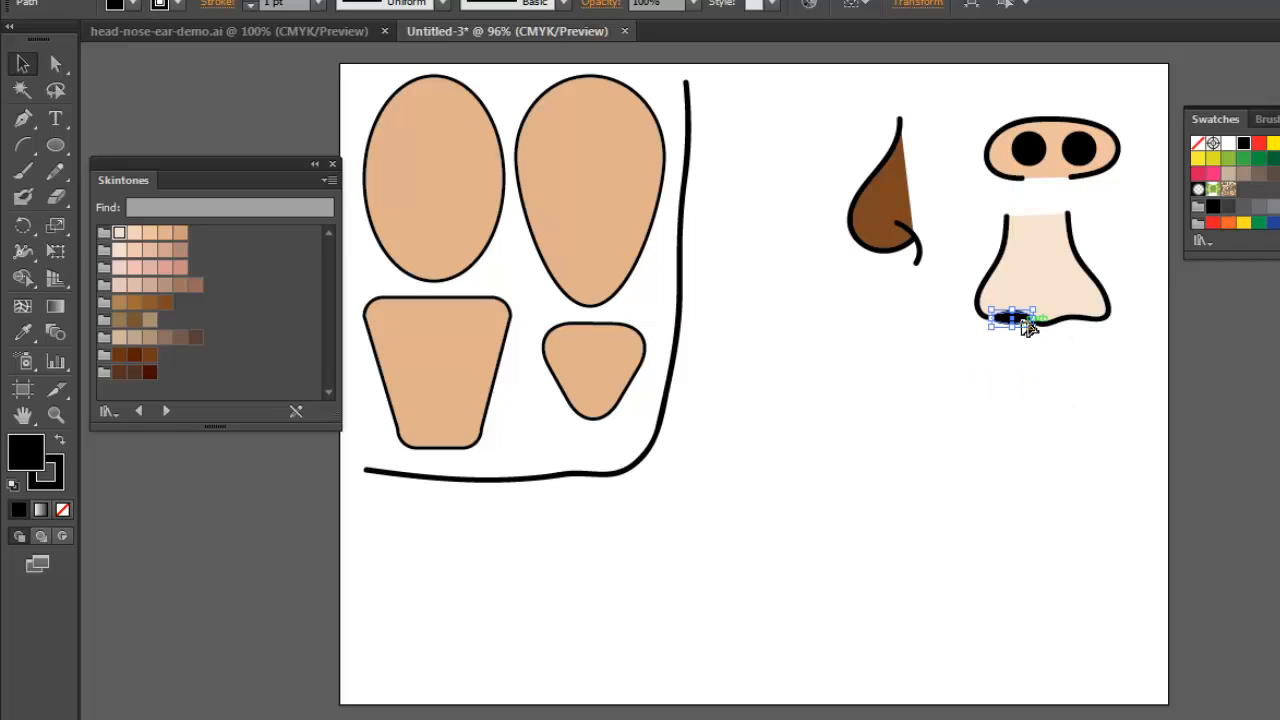
drag(1023, 321, 1088, 334)
click(995, 410)
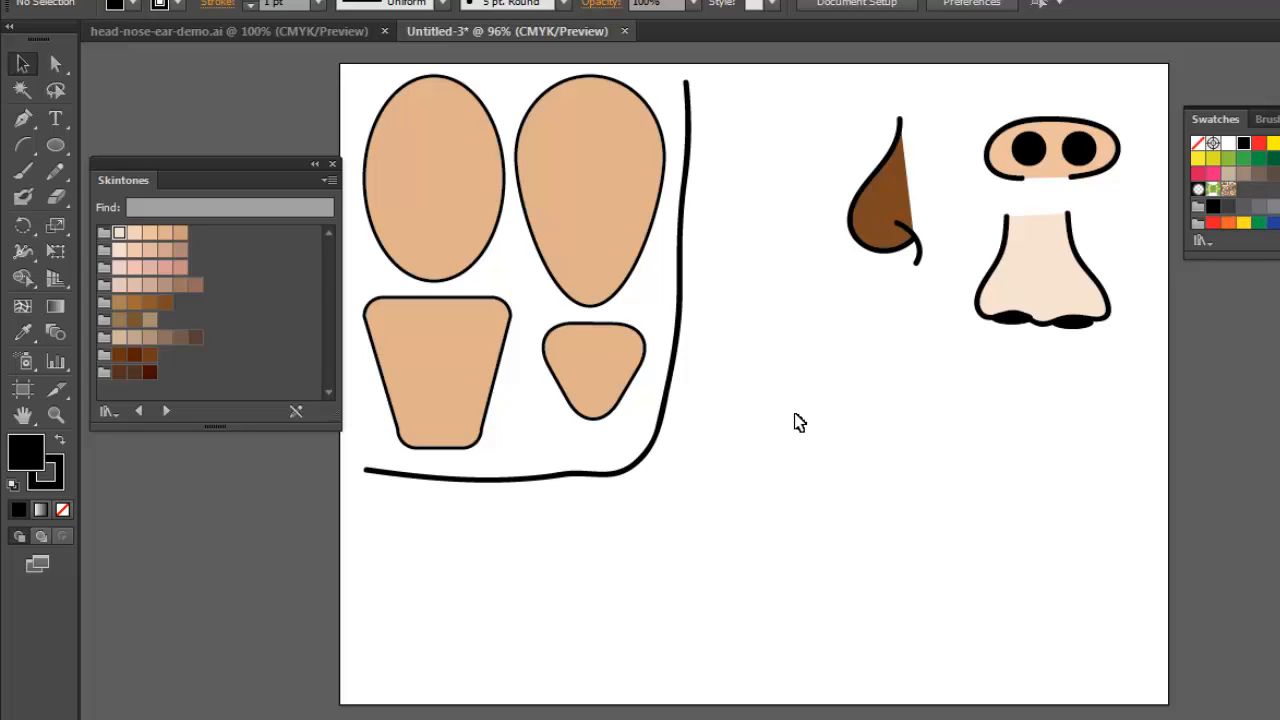
- Paint a curved dividing line below the noses, from the heads' border to the artboard's right side
click(22, 170)
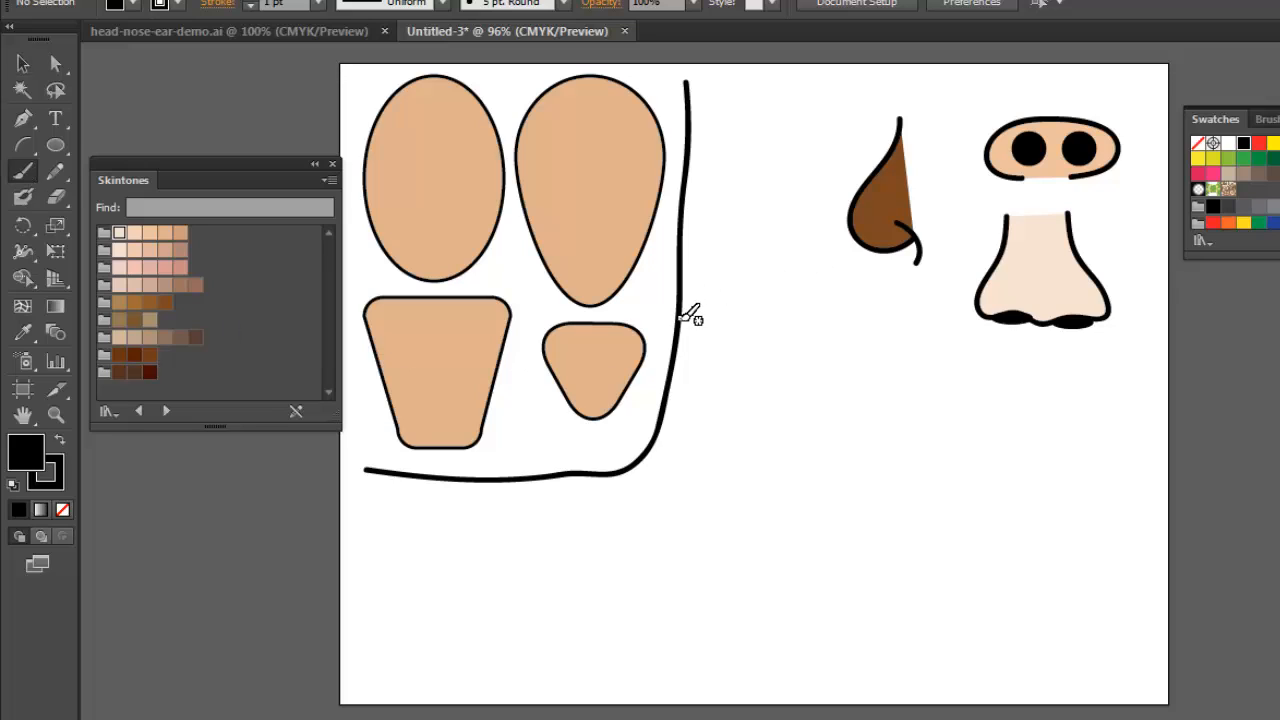
mouse_move(680, 320)
mouse_down()
mouse_move(879, 367)
mouse_move(1160, 365)
mouse_up()
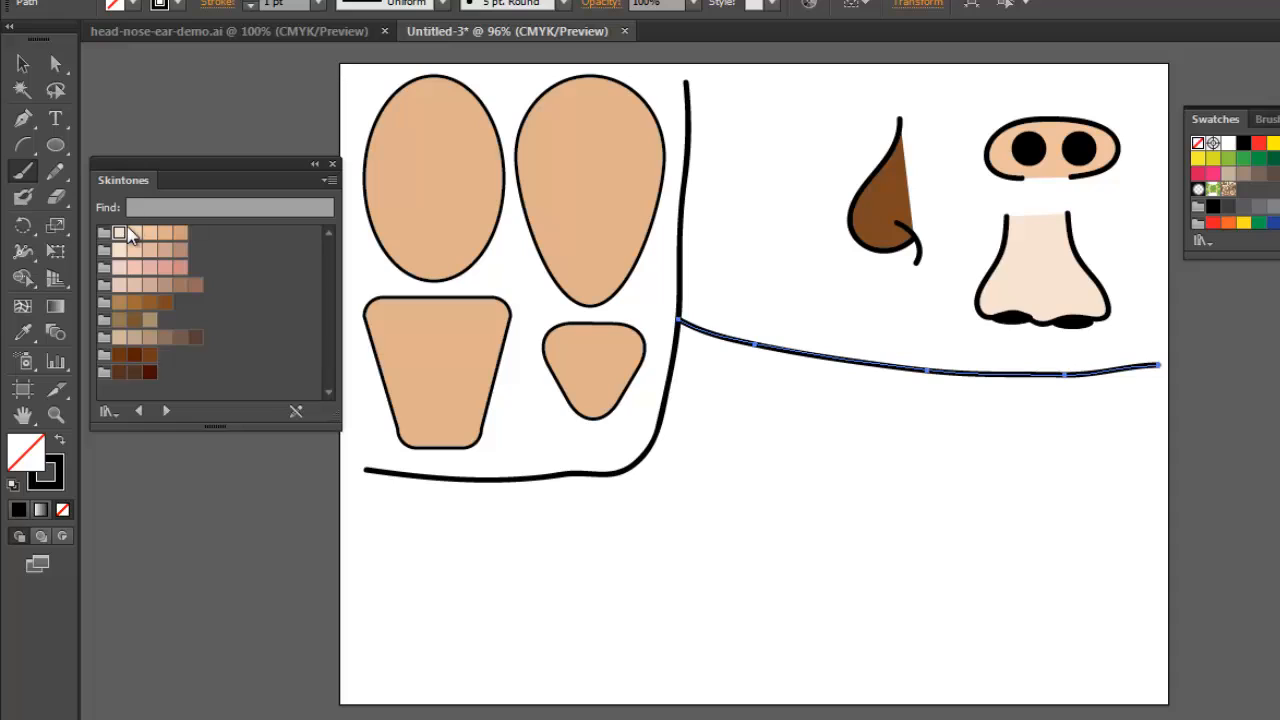
- Following the reference sheet, paint a rounded ear outline open on its right side below the new divider and fill it with a light peach skintone
click(292, 34)
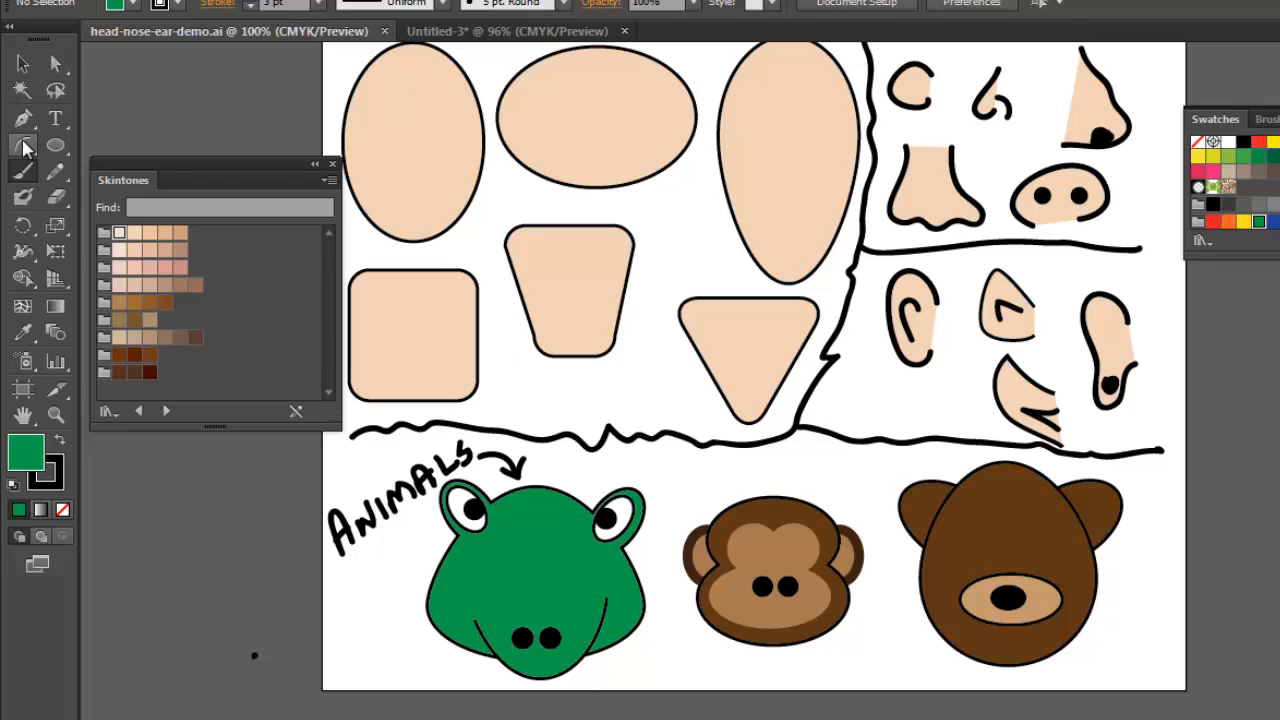
click(23, 170)
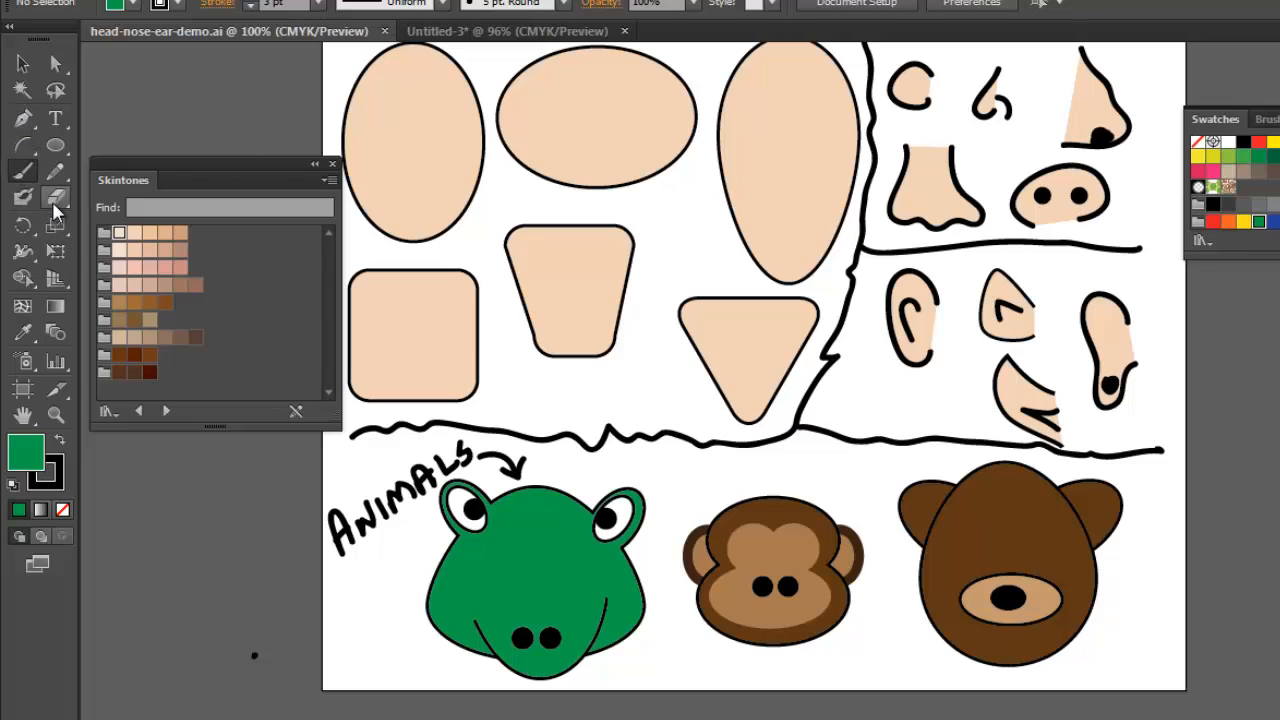
click(530, 34)
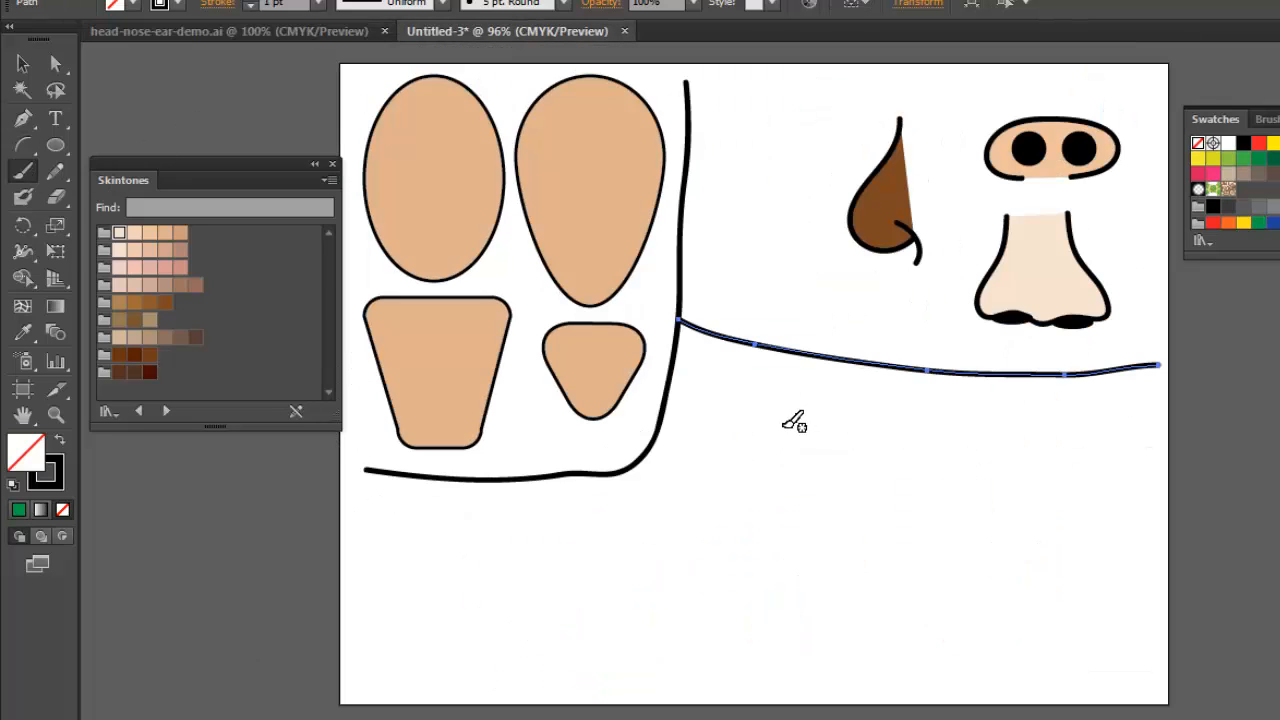
mouse_move(784, 427)
mouse_down()
mouse_move(752, 393)
mouse_move(722, 402)
mouse_move(714, 452)
mouse_move(754, 503)
mouse_up()
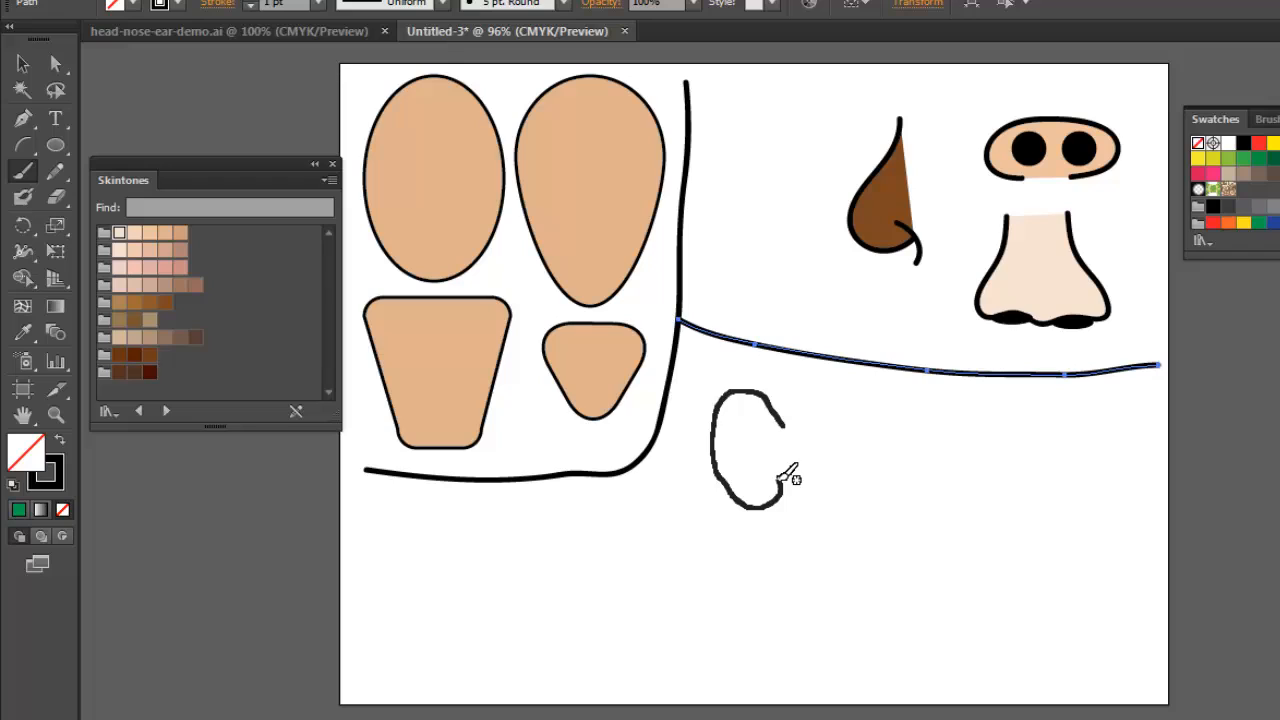
drag(779, 482, 780, 483)
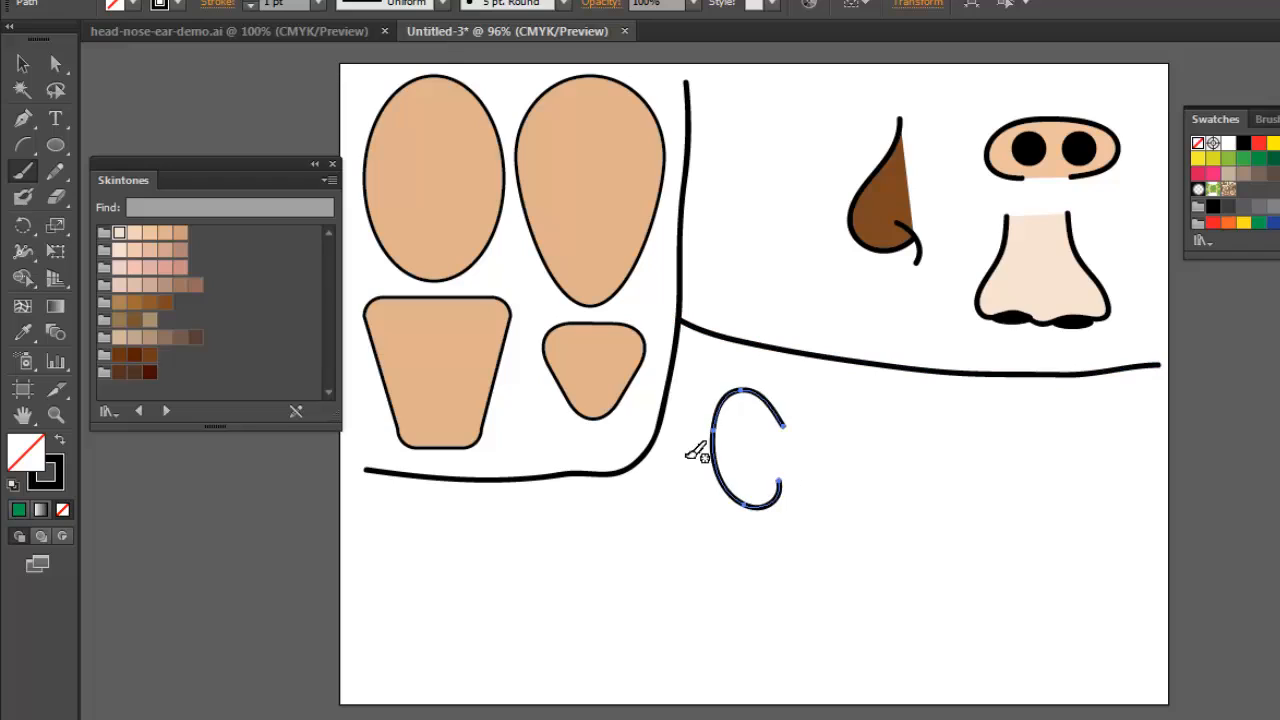
click(150, 235)
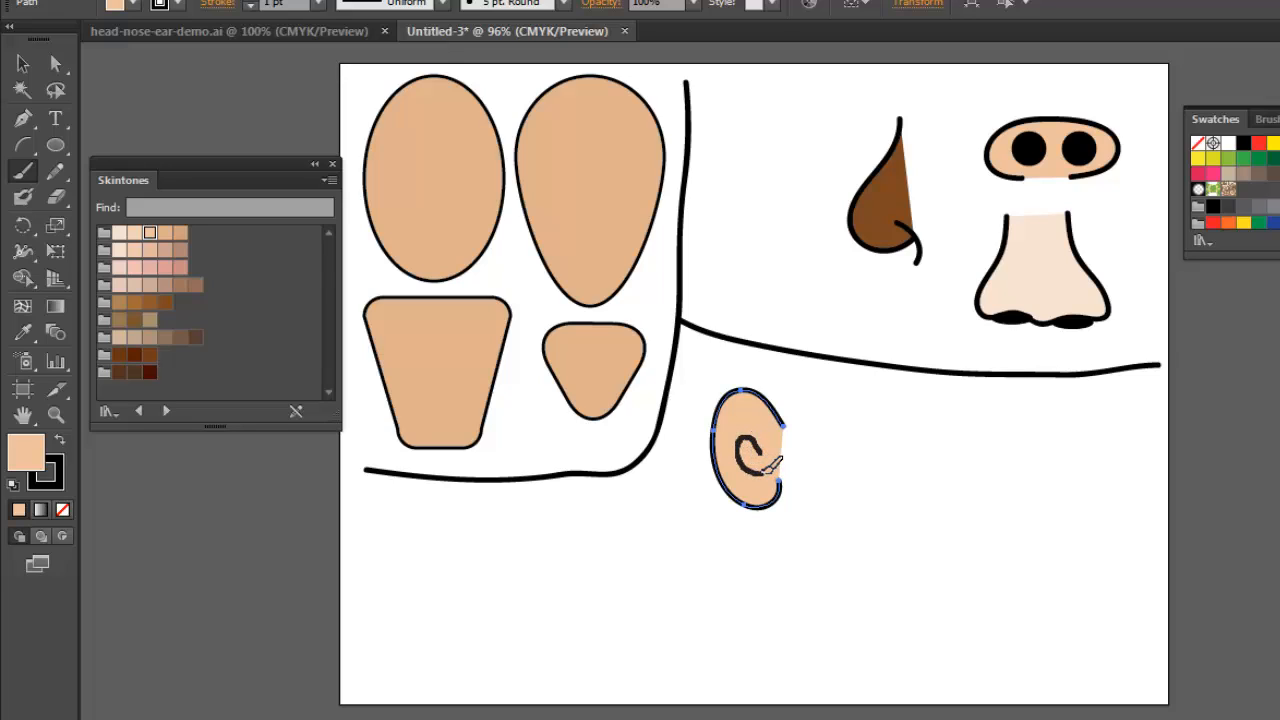
- Paint a small unfilled curl inside the peach ear as its inner fold and deselect it
ctrl+click(758, 457)
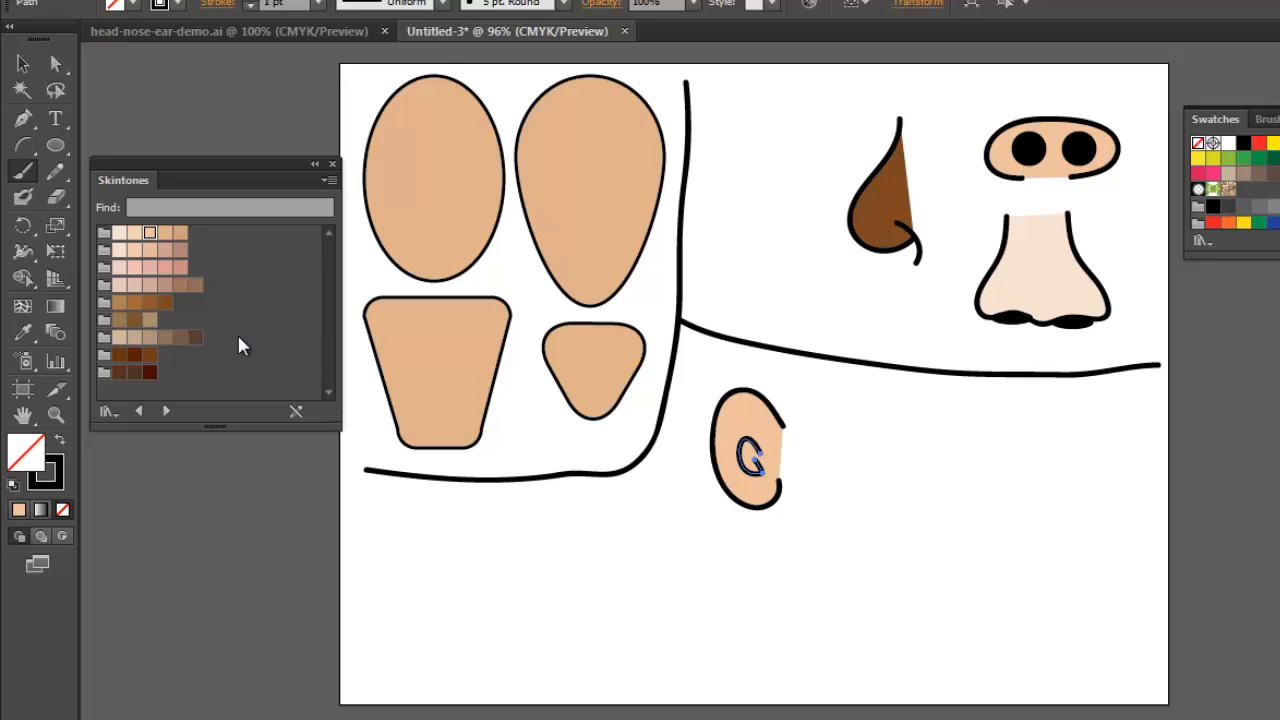
click(22, 64)
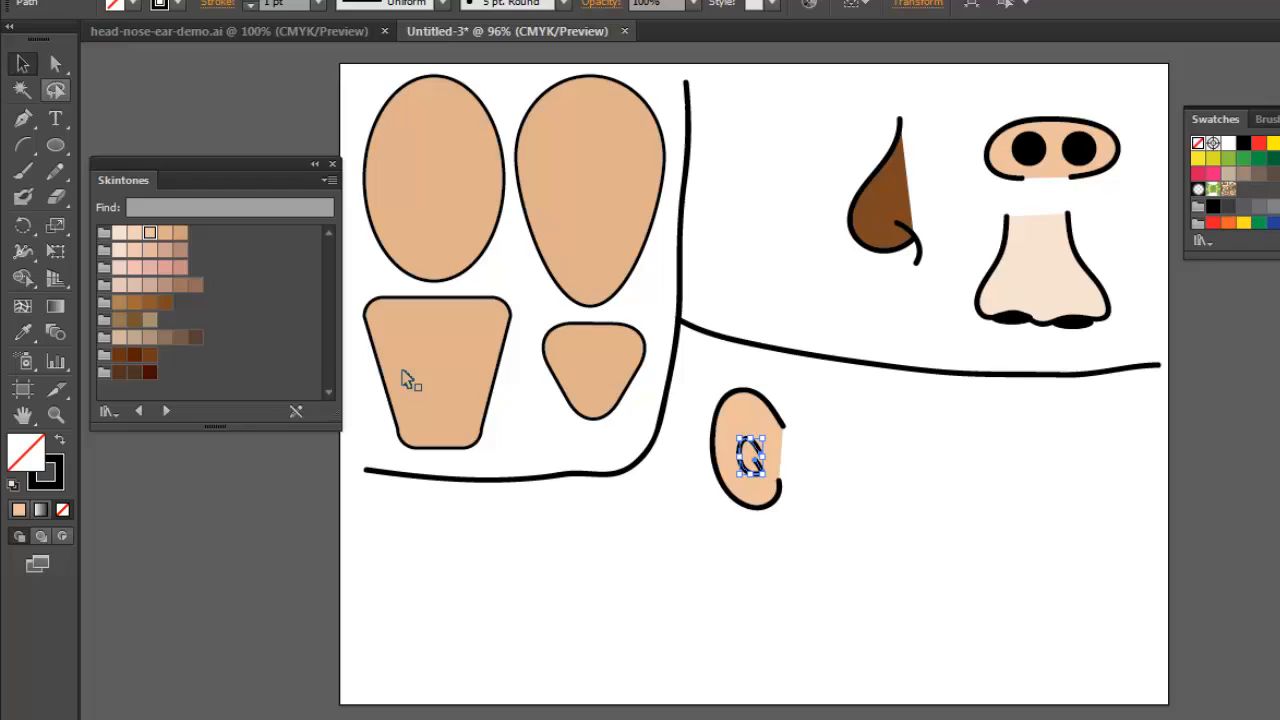
click(805, 617)
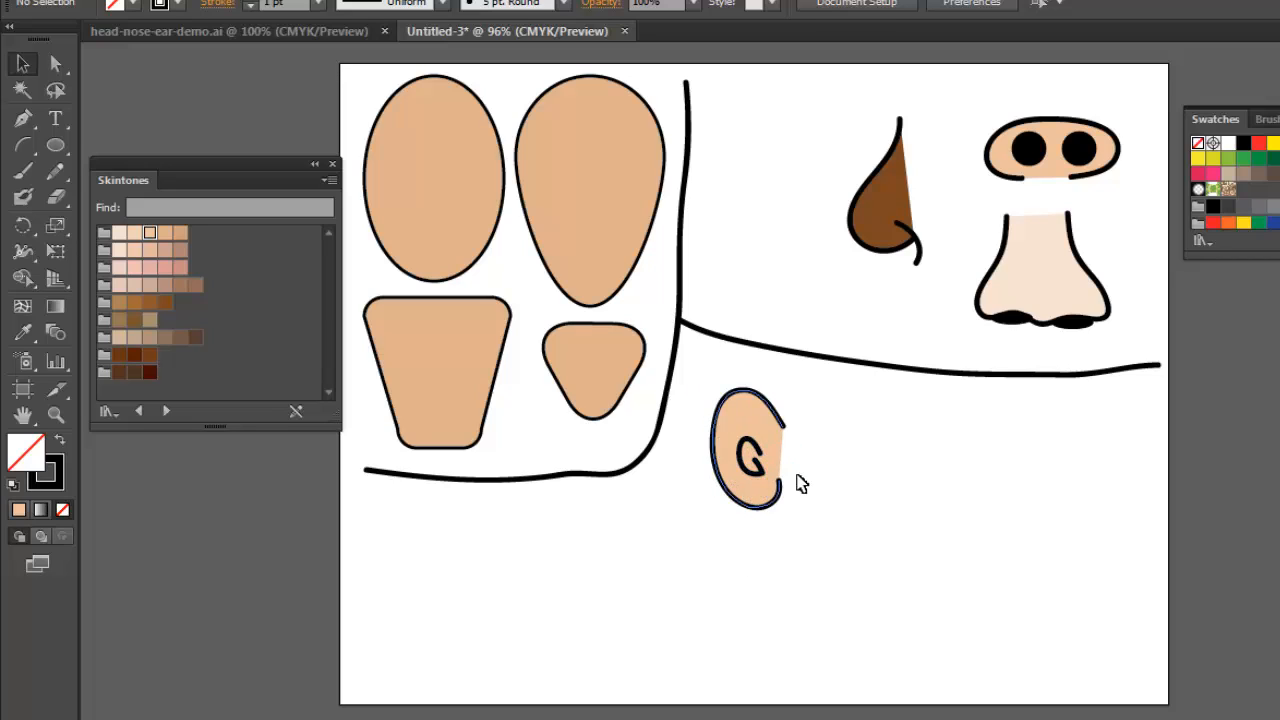
- Group the ear outline with its inner curl and move the group slightly left
drag(701, 382, 810, 546)
click(145, 1)
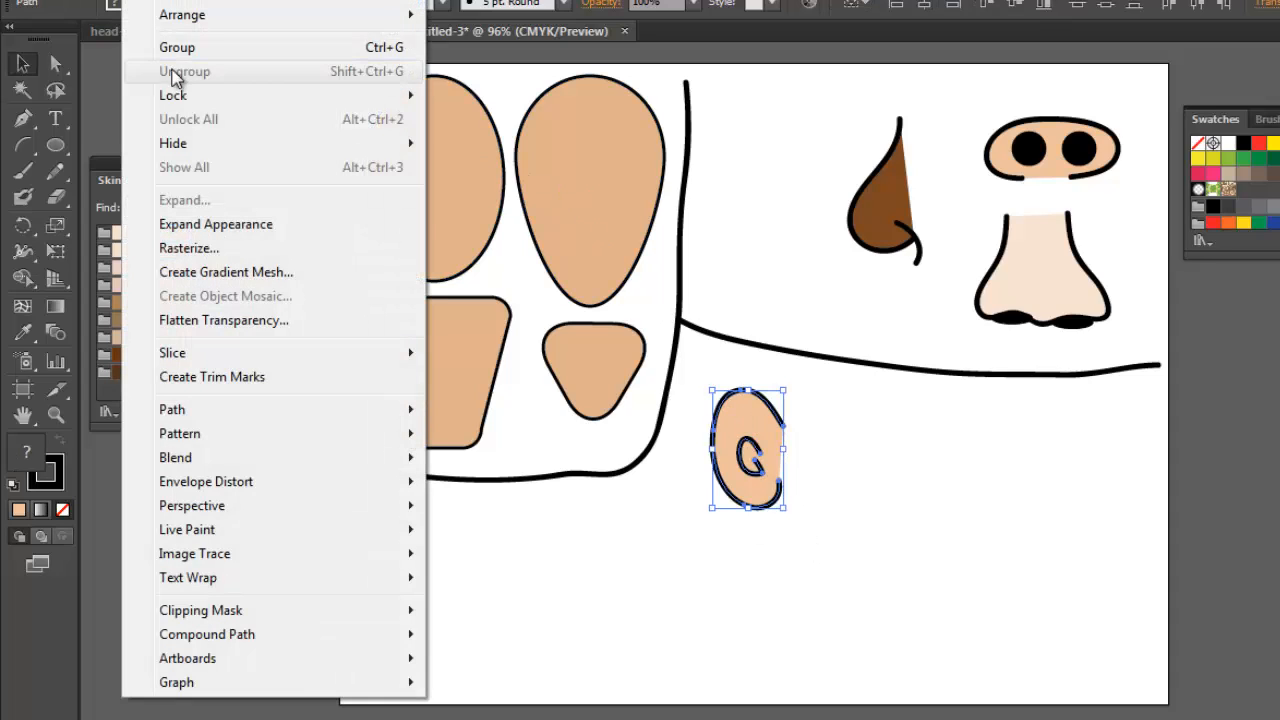
click(176, 46)
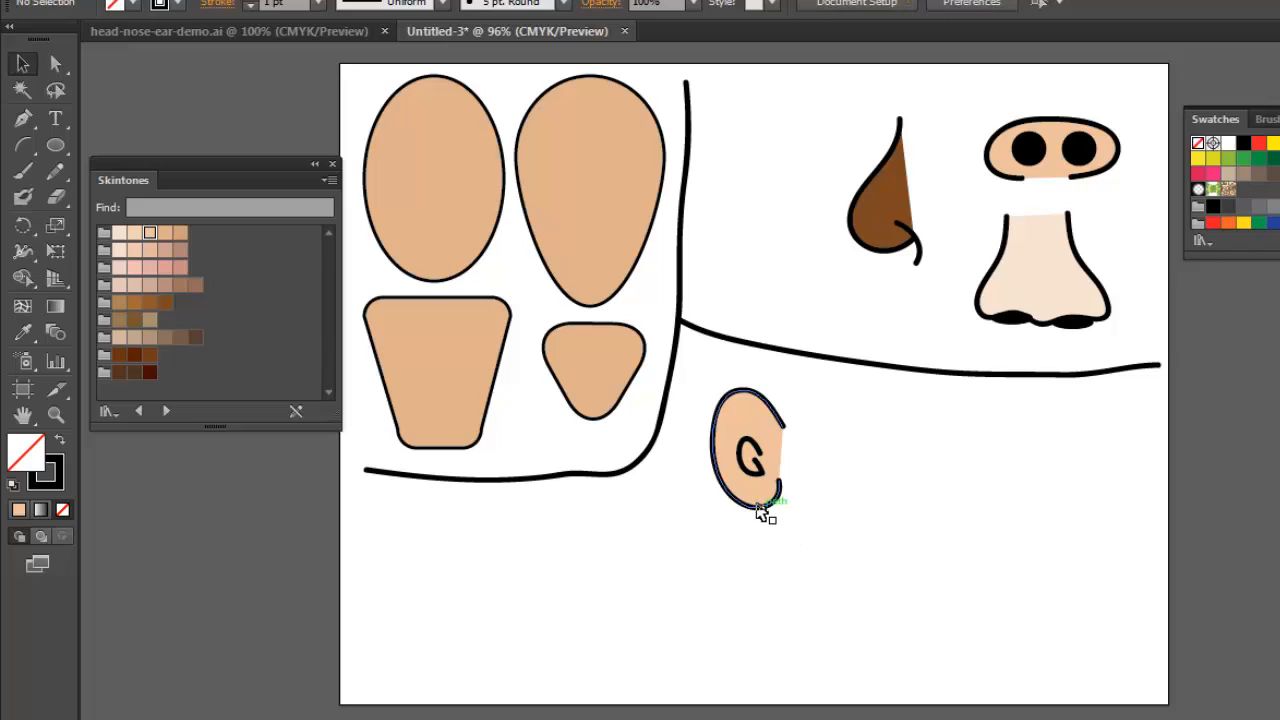
mouse_move(766, 508)
mouse_down()
mouse_move(820, 512)
mouse_move(752, 510)
mouse_up()
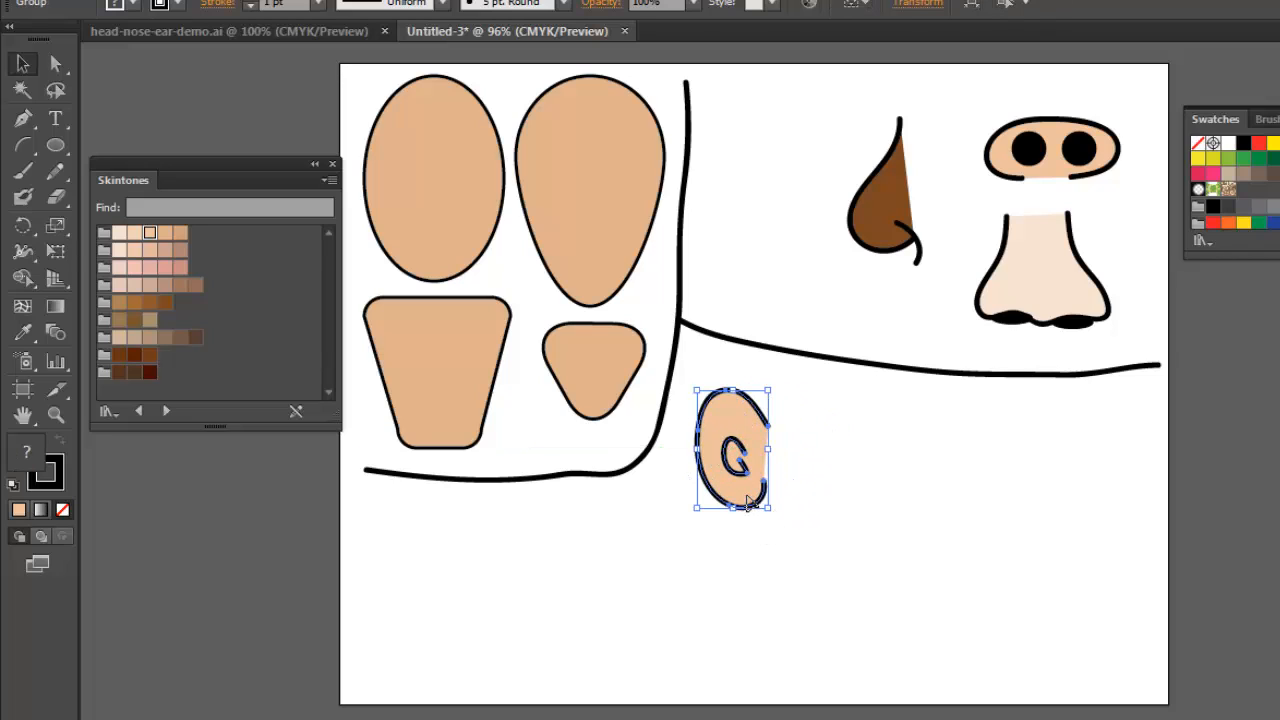
- Duplicate the ear to its right, reflect the copy across the vertical axis at 90°, and move it further right
drag(748, 502, 854, 502)
right_click(850, 497)
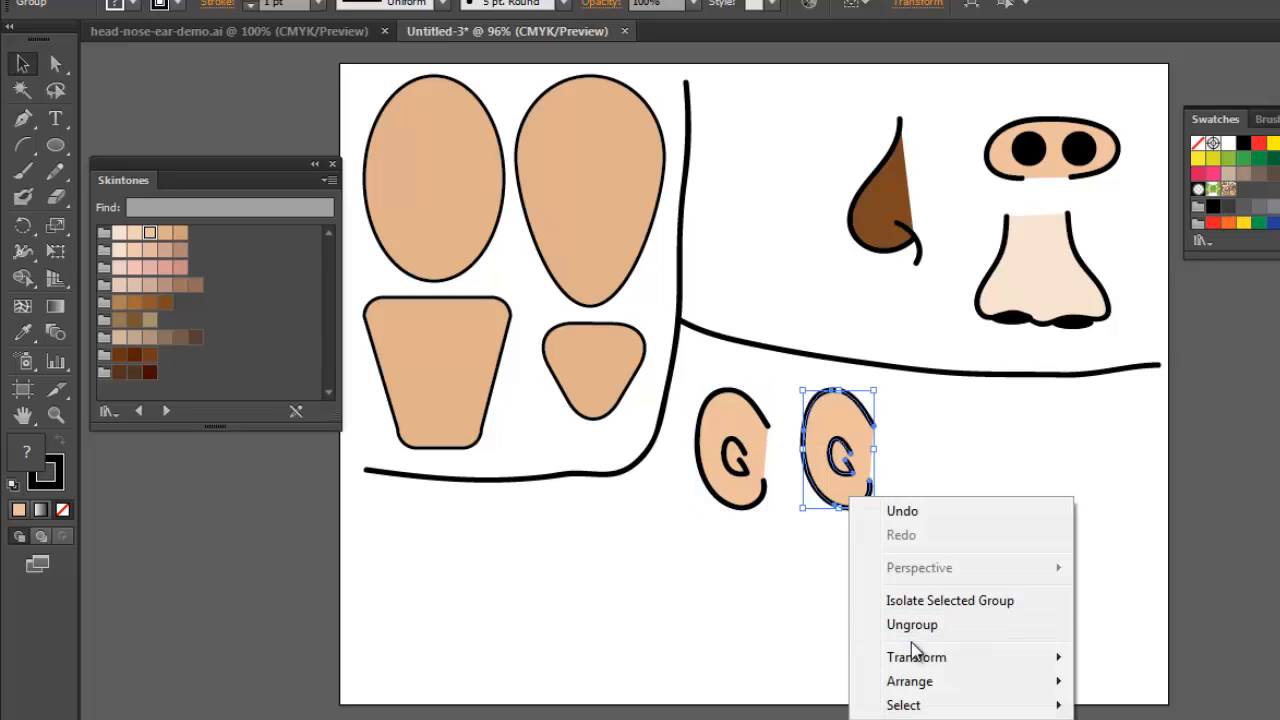
mouse_move(916, 657)
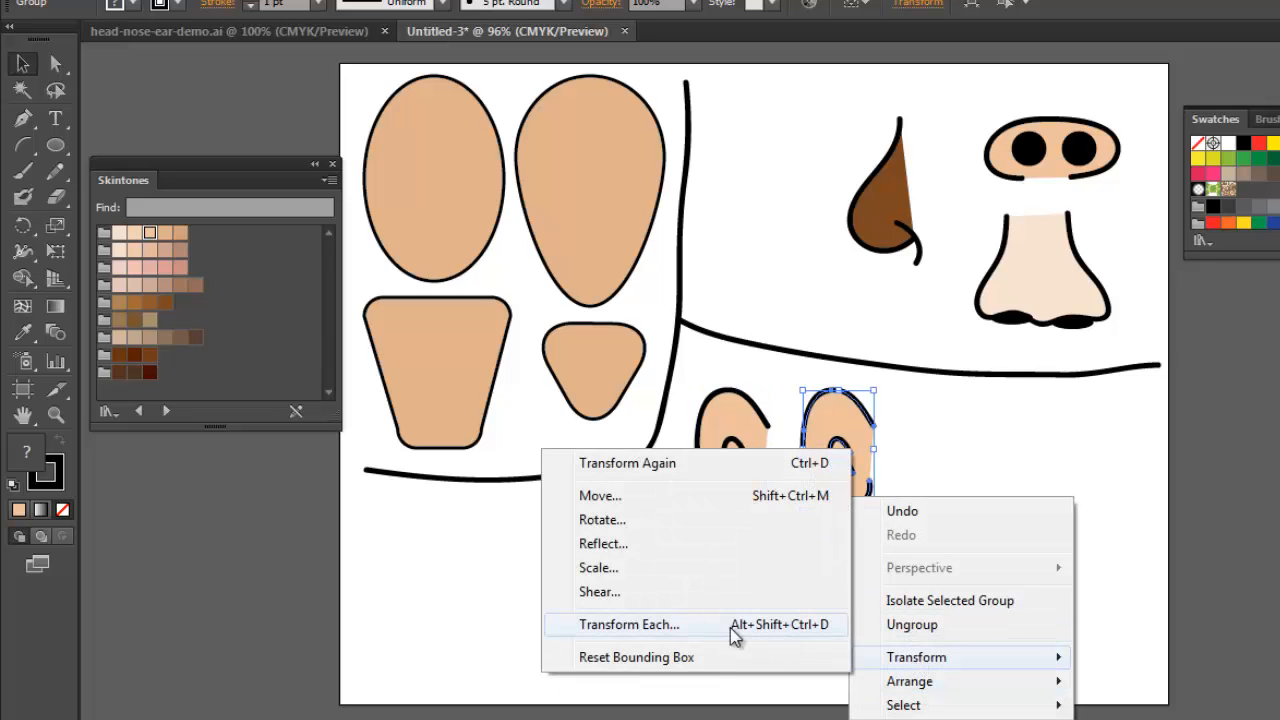
click(603, 545)
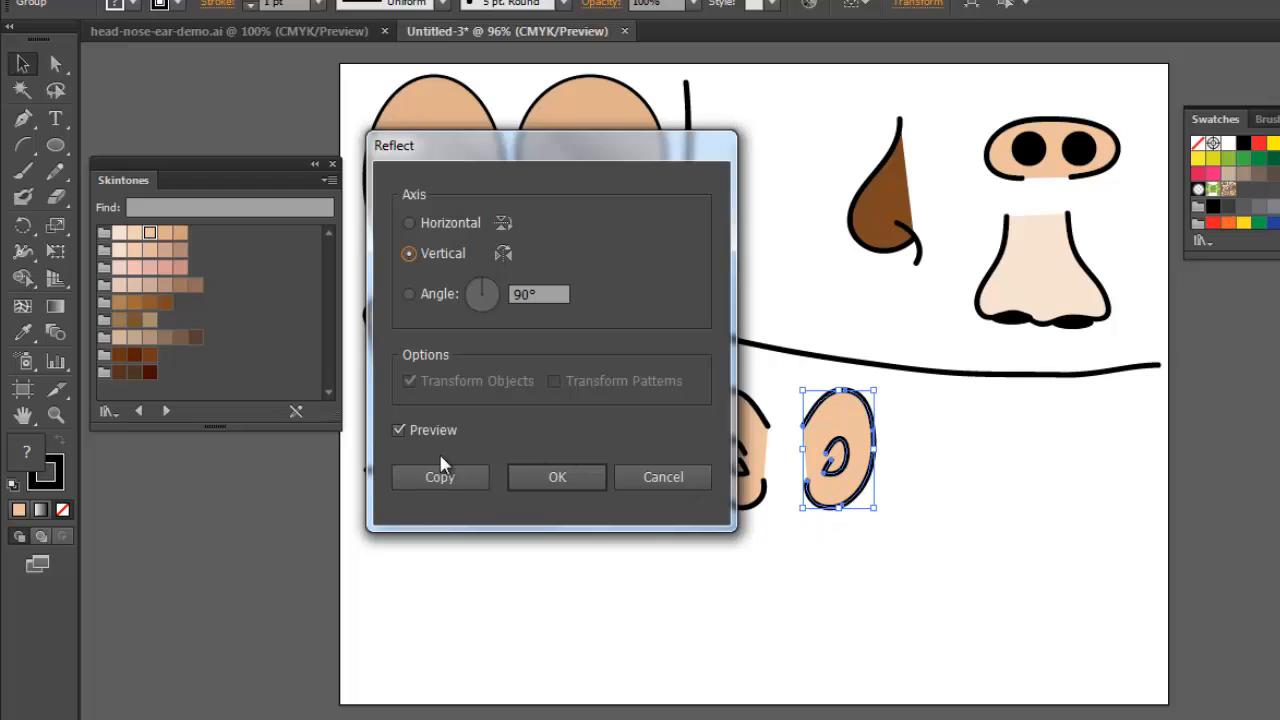
click(578, 476)
click(834, 557)
drag(845, 505, 884, 510)
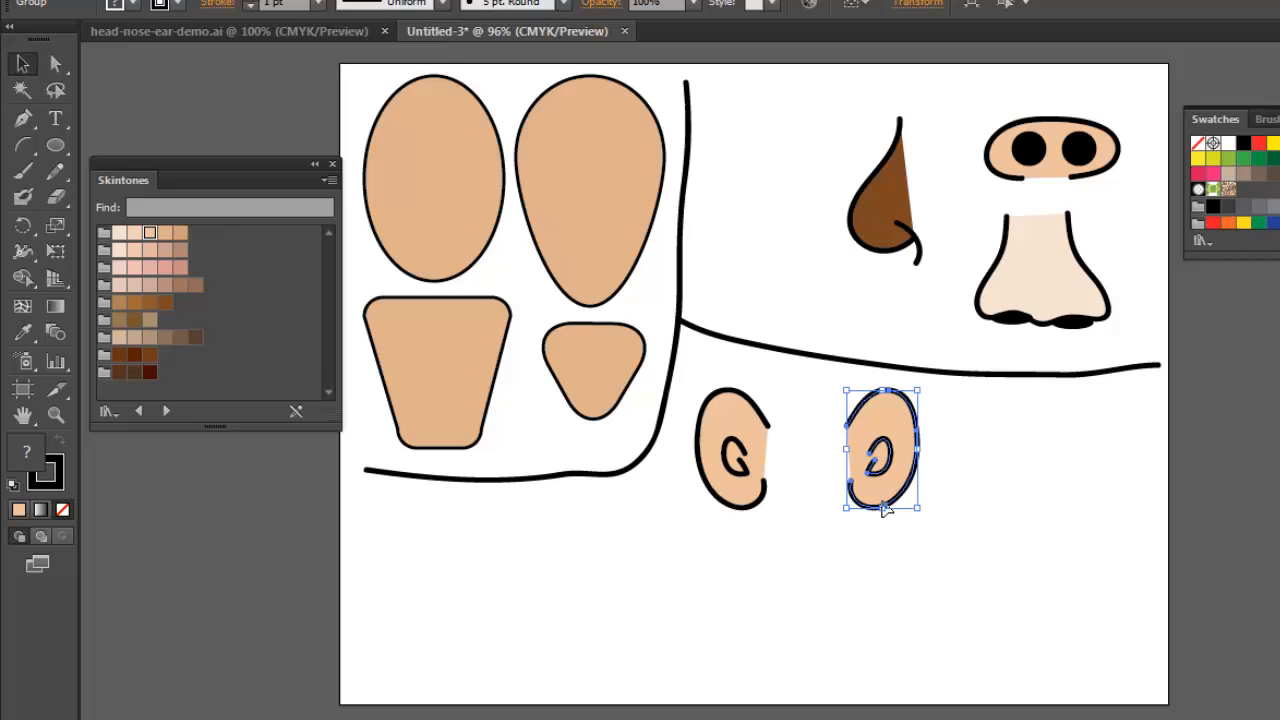
- Draw a tall ellipse between the two ears with the Ellipse tool, overlapping their inner edges
click(55, 145)
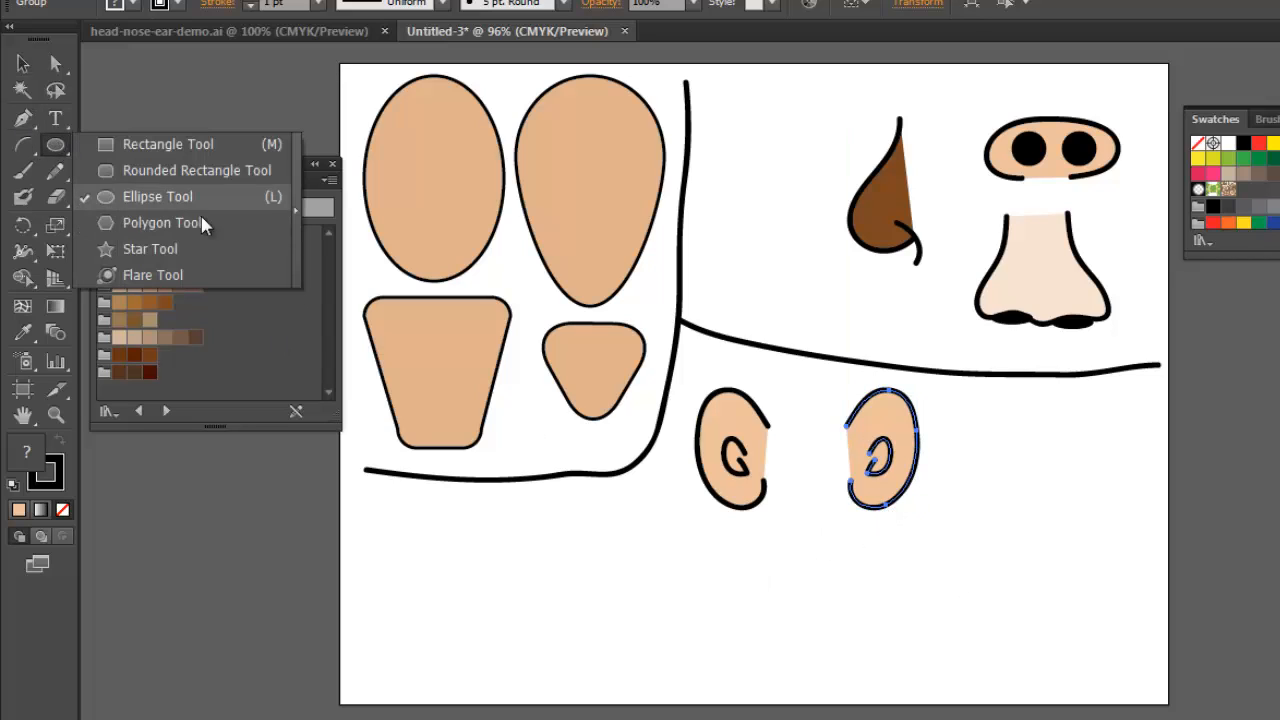
click(187, 207)
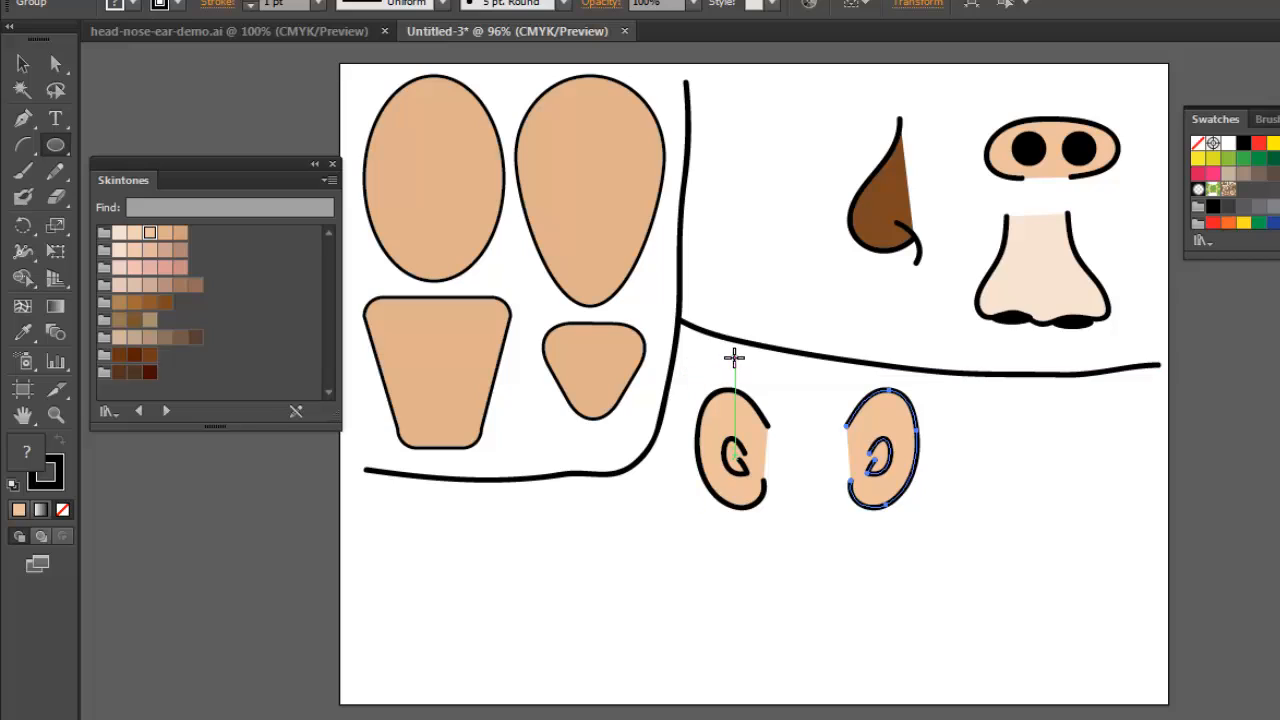
drag(736, 357, 866, 563)
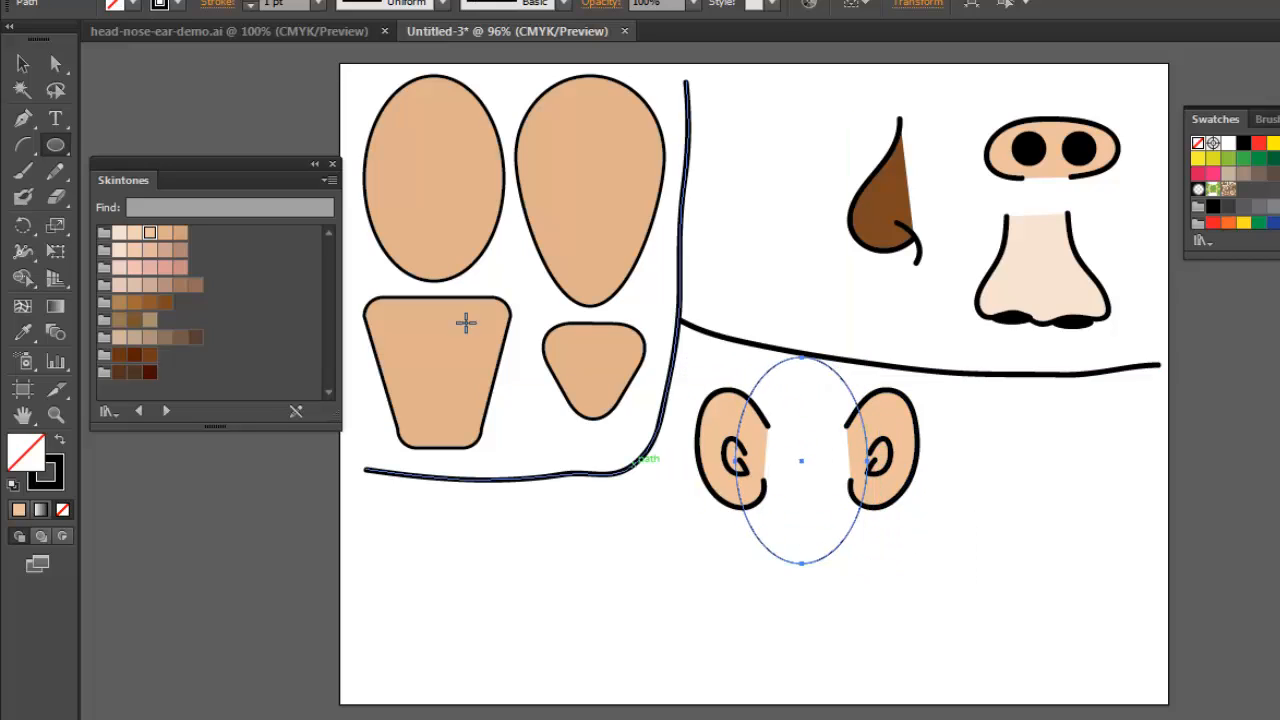
- Fill the tall ellipse between the ears with a light pink skin tone from the Skintones swatches and deselect it
click(134, 4)
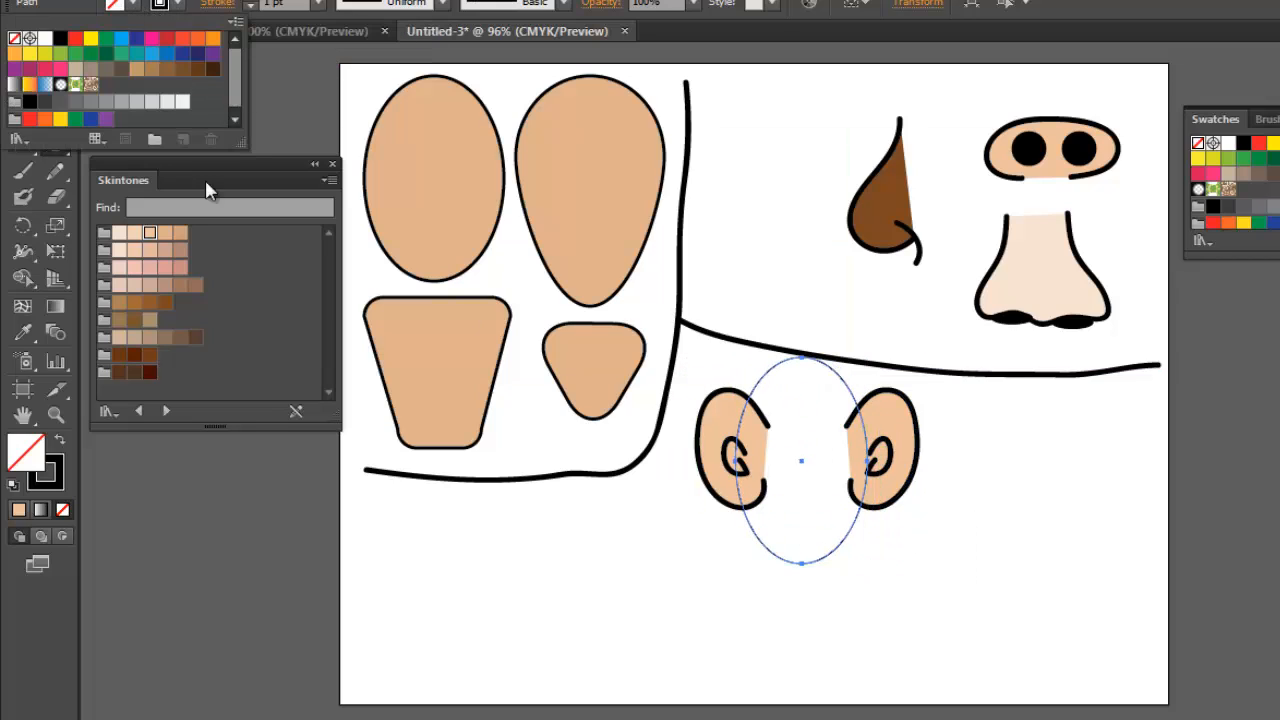
click(134, 270)
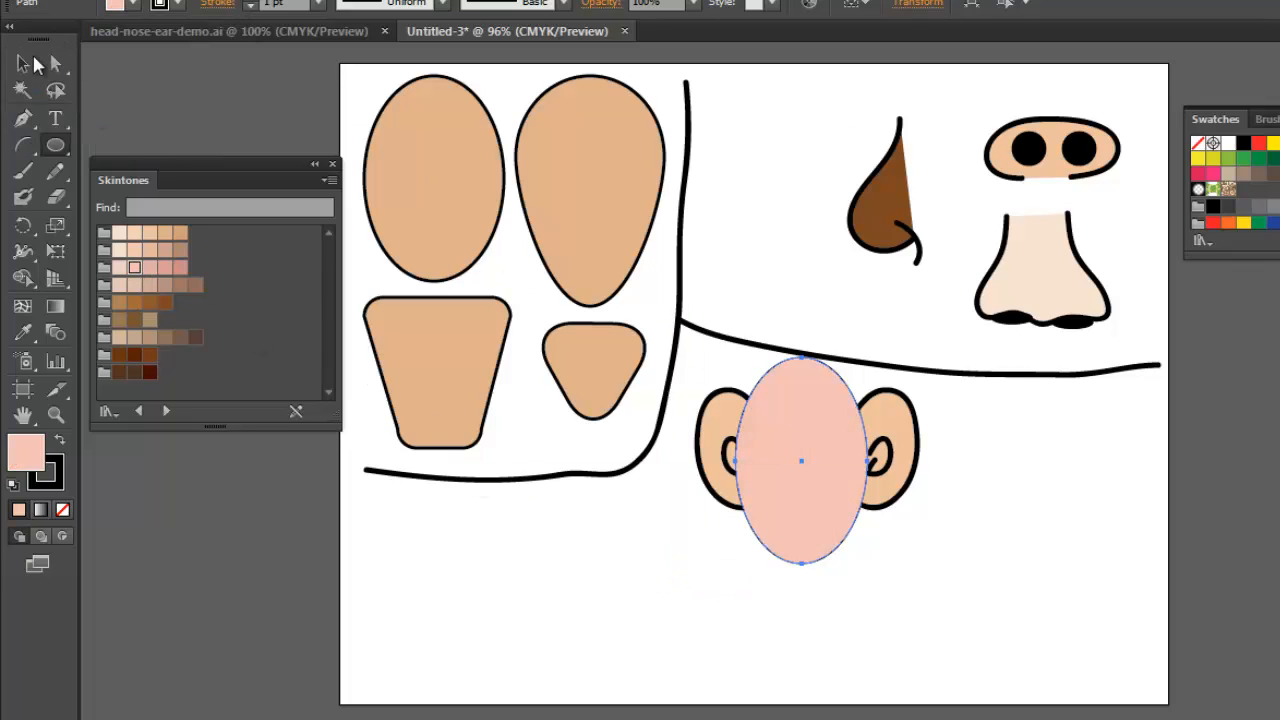
click(30, 64)
click(621, 580)
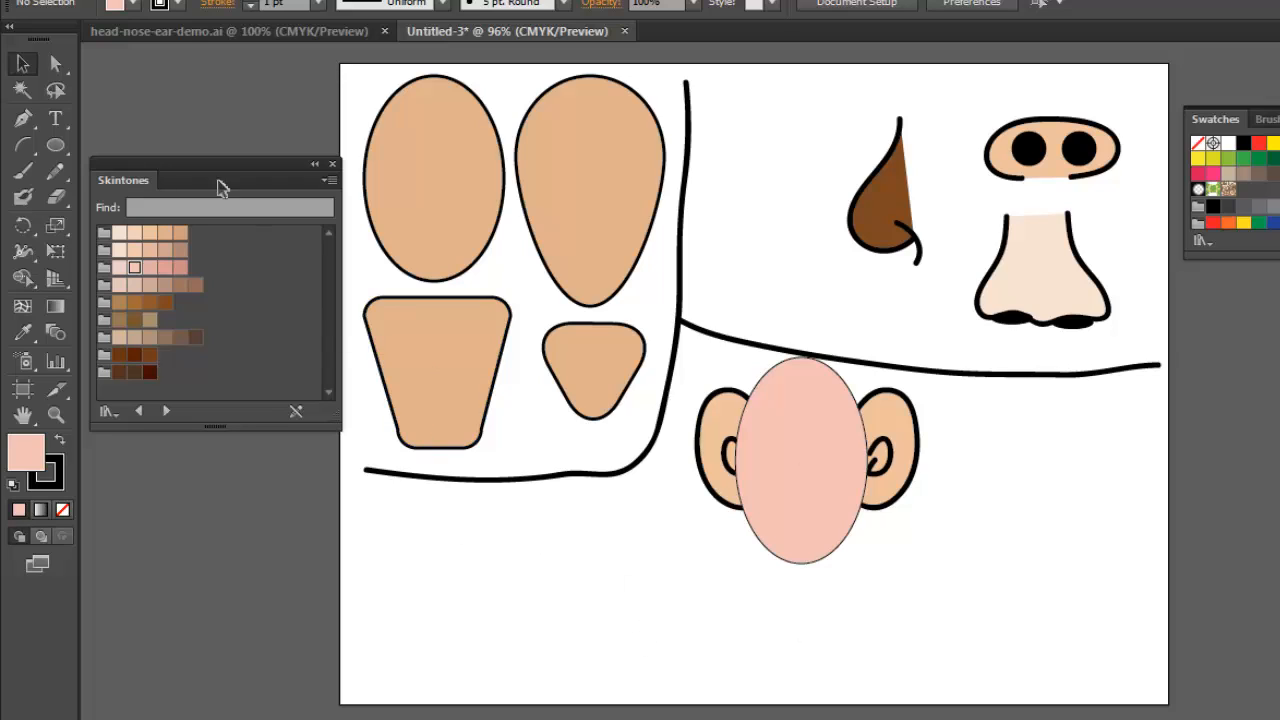
- Check the ear shapes on the reference sheet and draw a small pointed ear, open at its lower inner edge, with the Pen tool beside the head
click(166, 36)
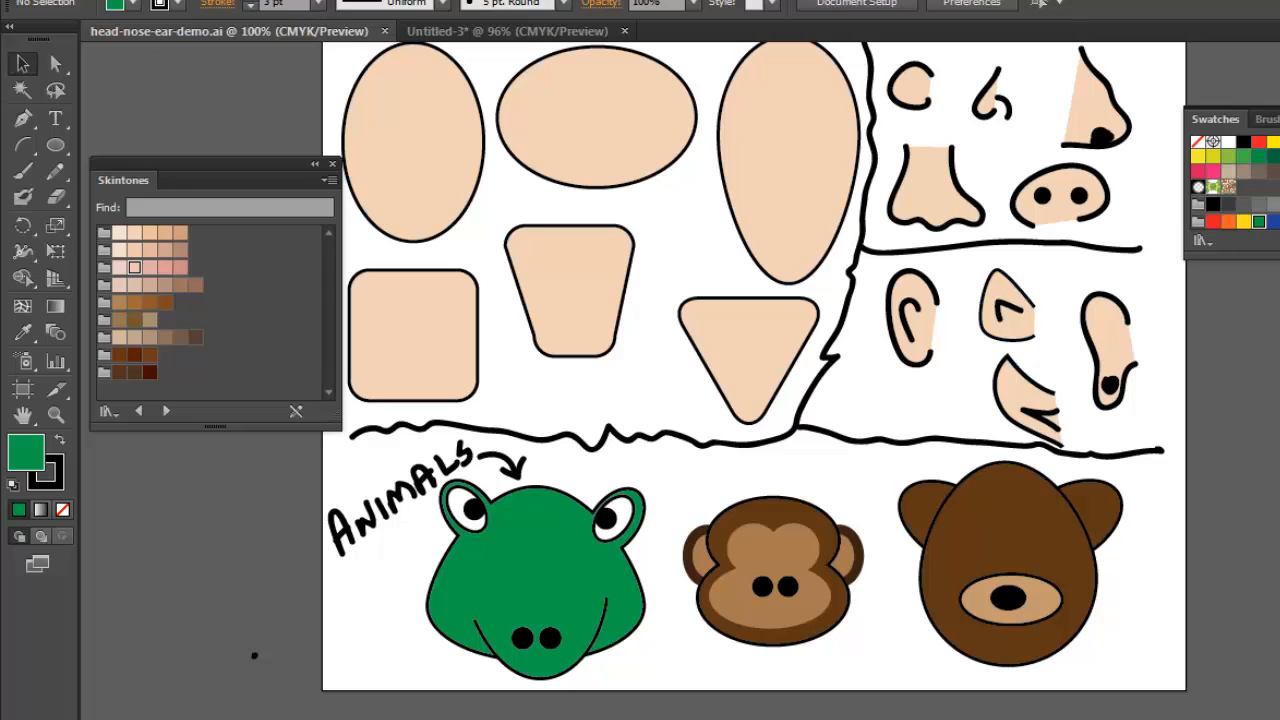
click(505, 31)
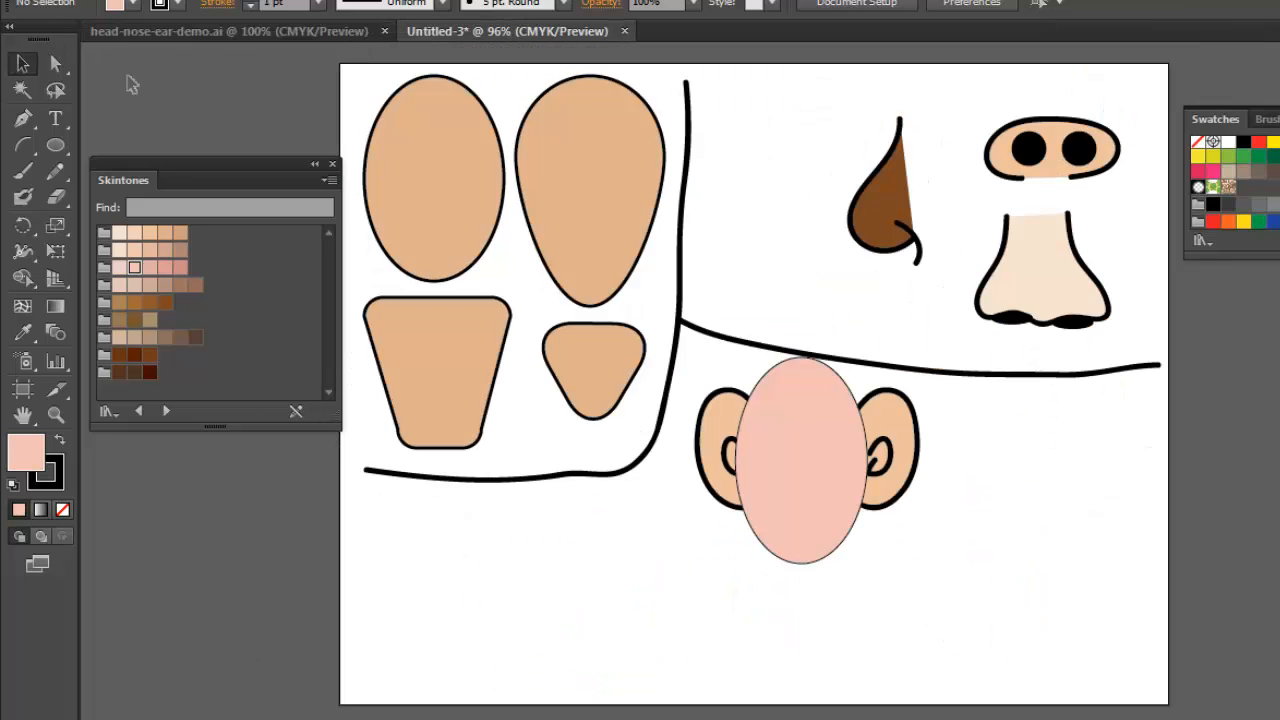
click(22, 118)
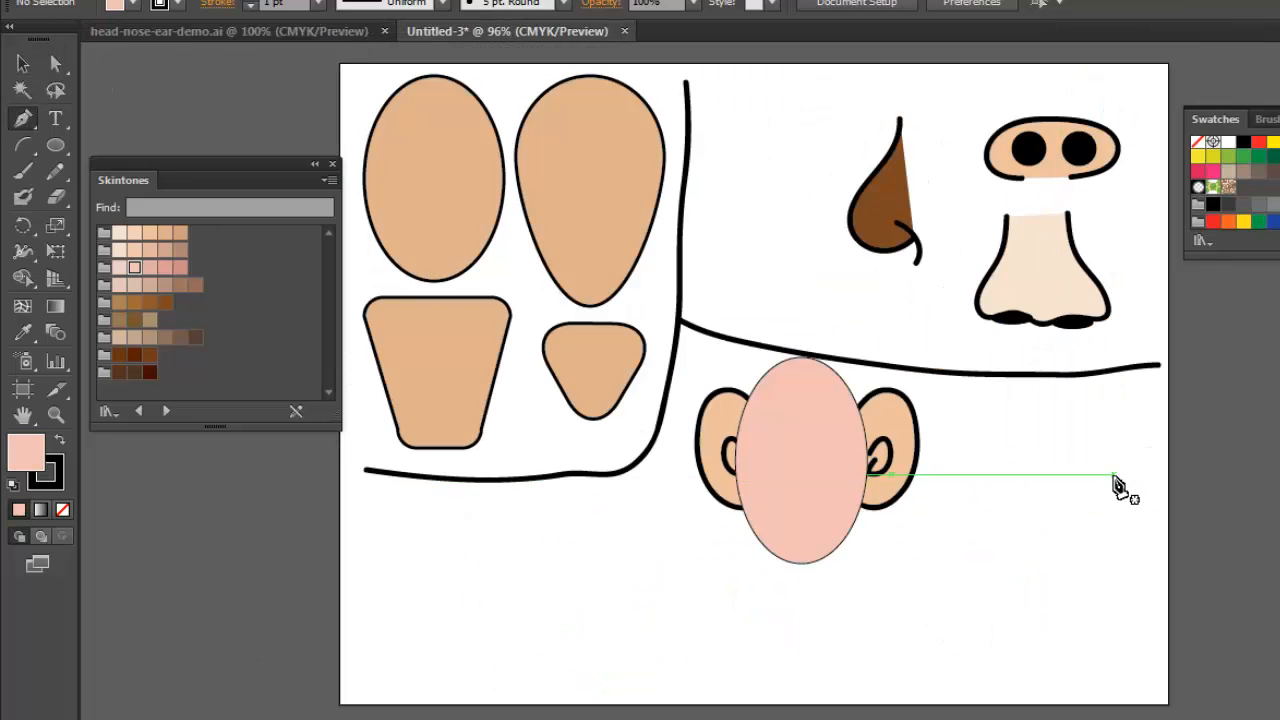
drag(1110, 473, 1043, 435)
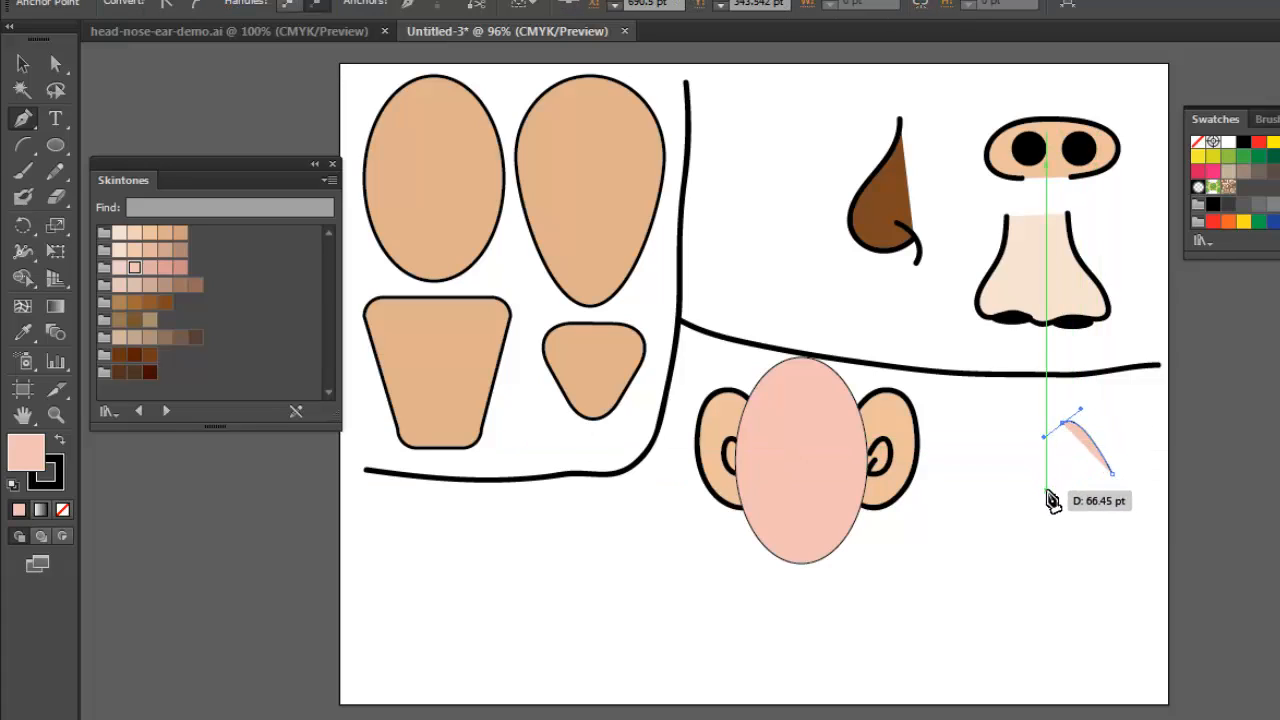
drag(1047, 489, 1110, 516)
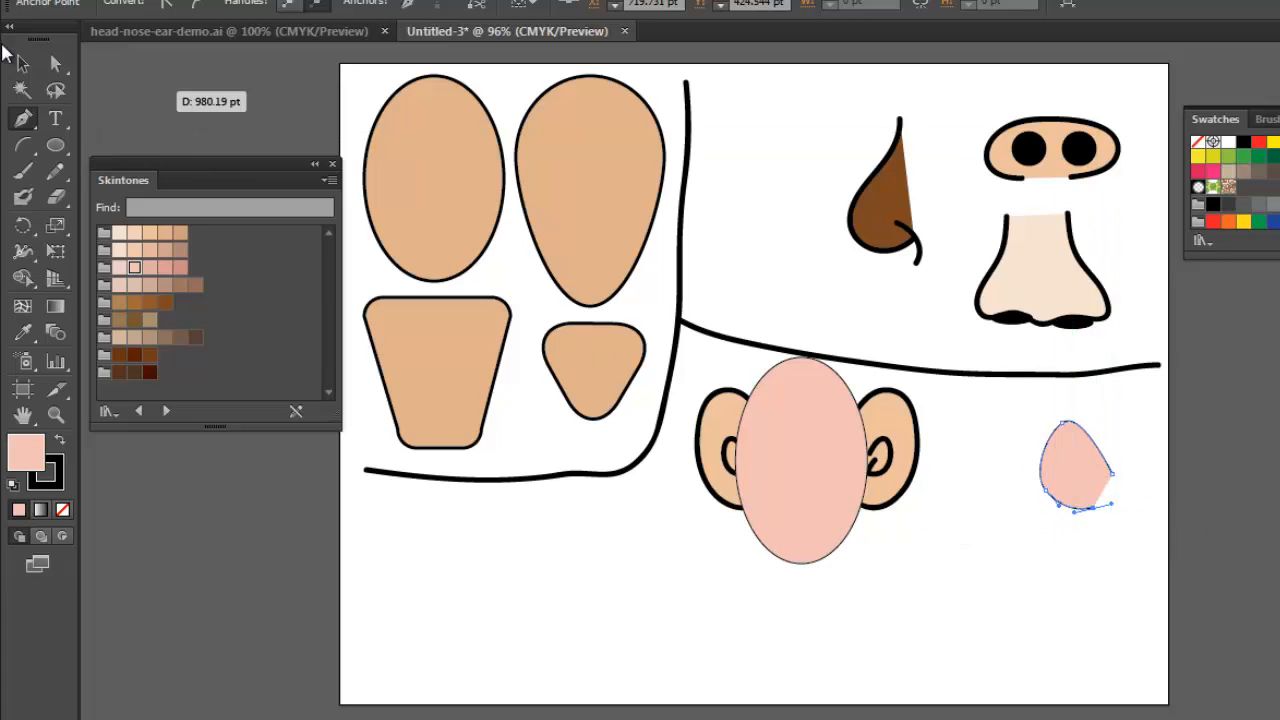
click(22, 63)
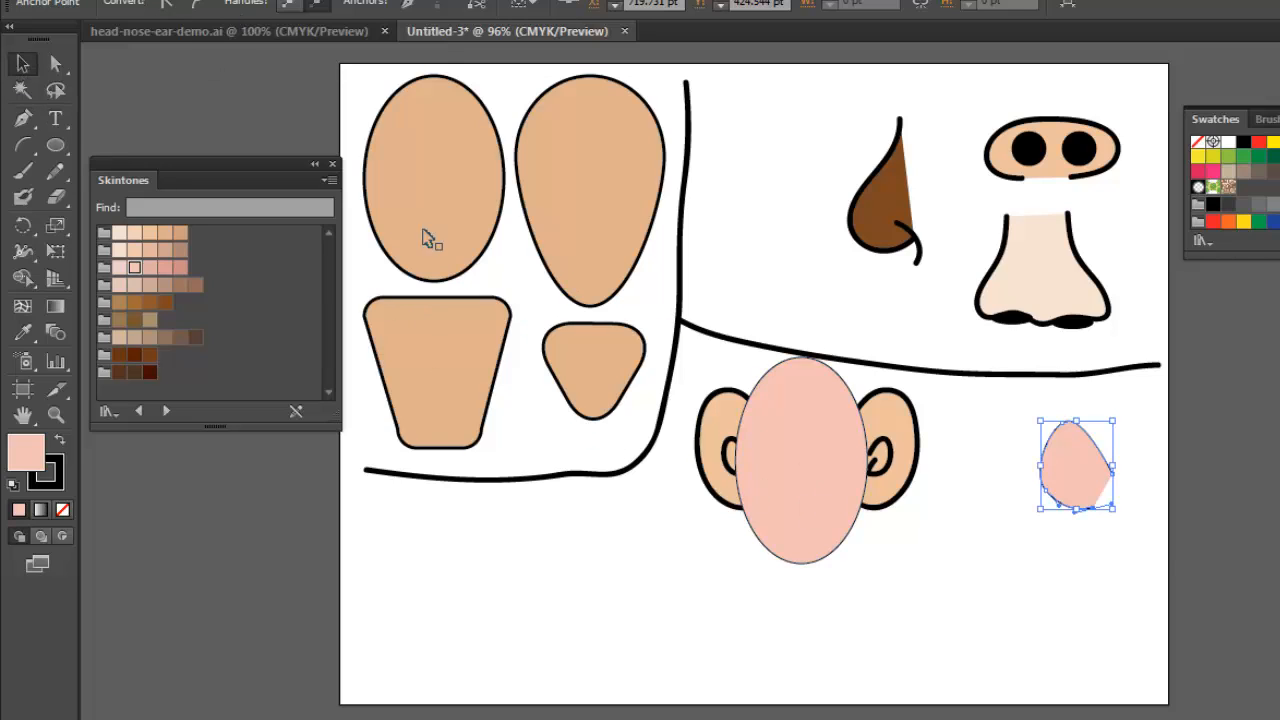
- Set the pointed pink ear's stroke weight to 3 pt and deselect it
click(1074, 486)
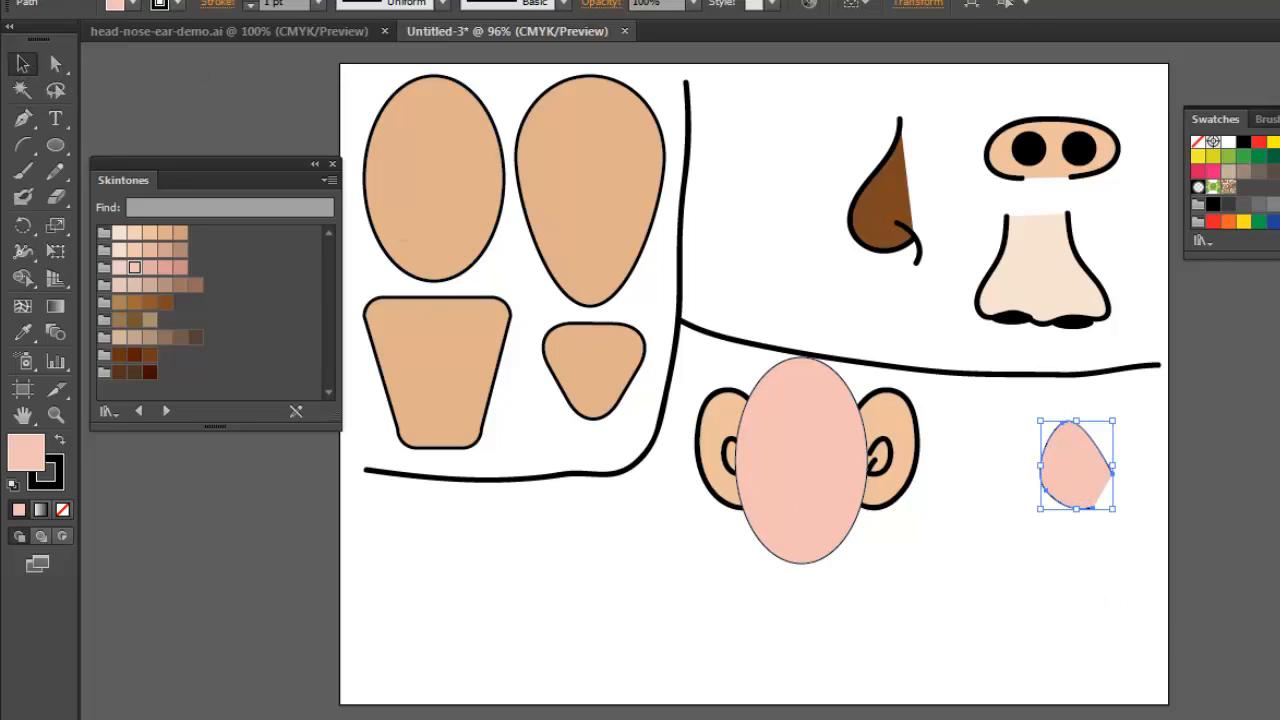
click(252, 5)
click(252, 5)
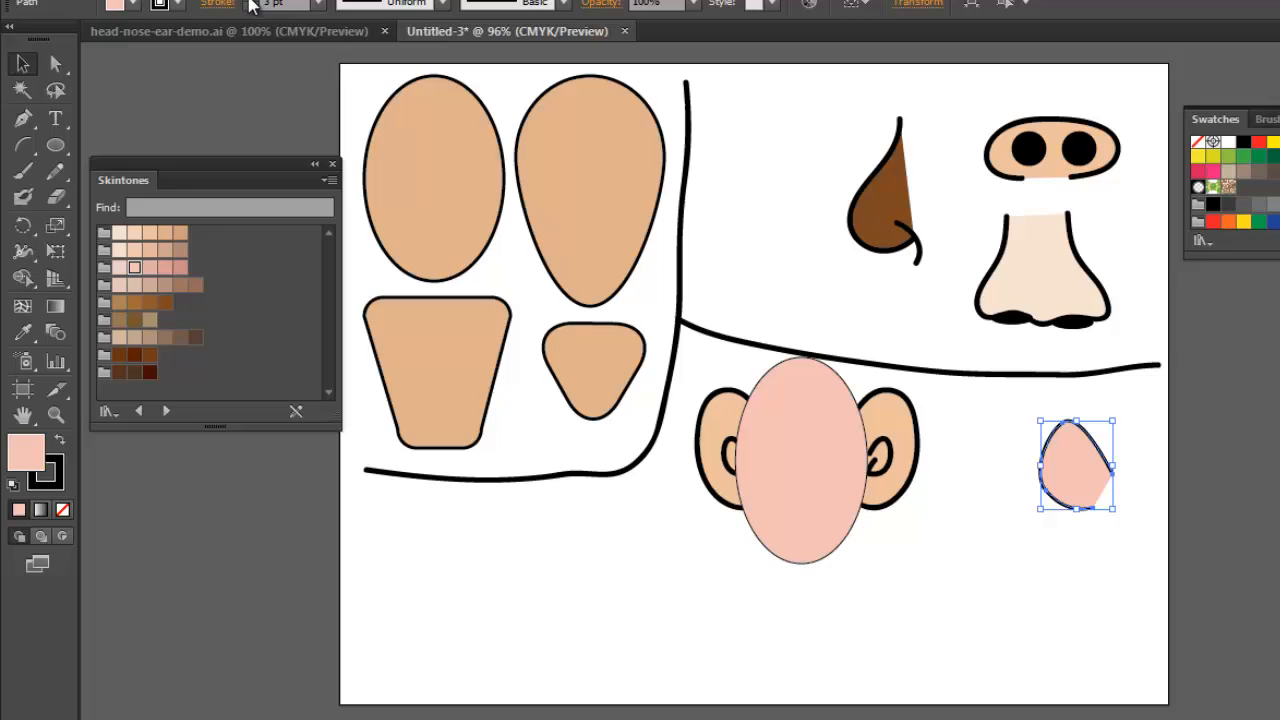
click(1041, 549)
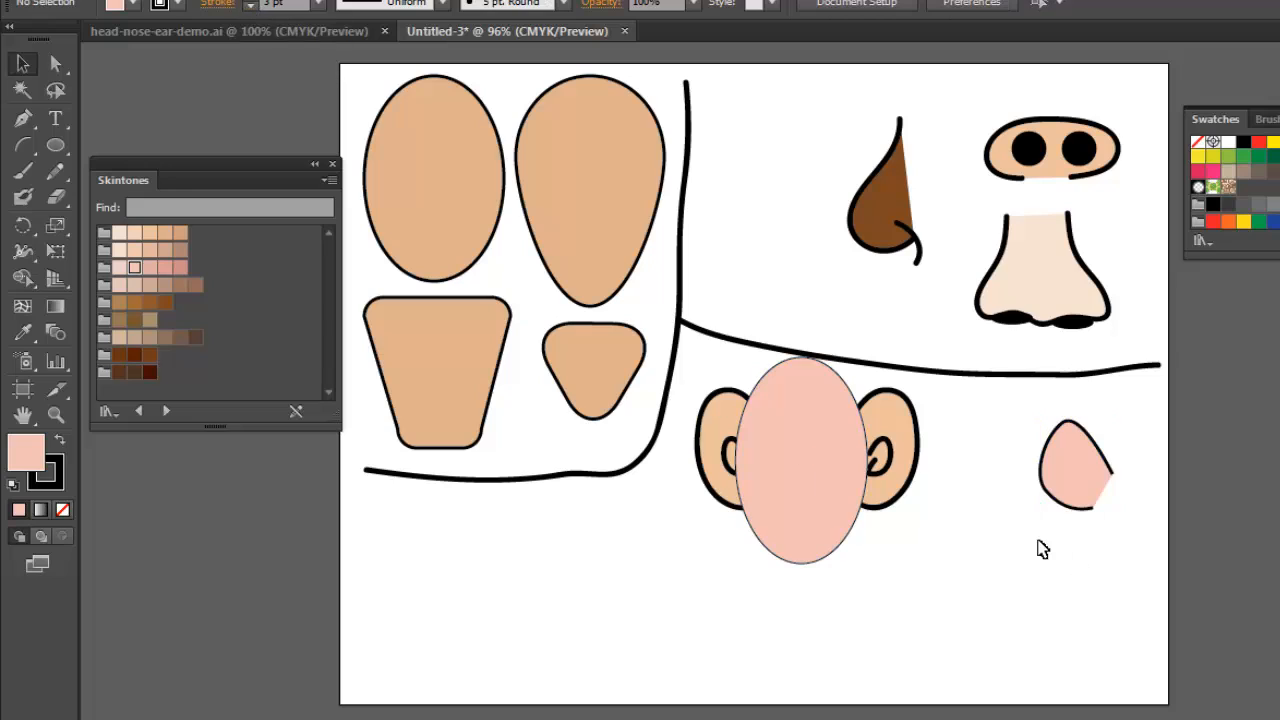
- Draw a small V-shaped inner fold inside the pointed ear with the Pen tool and deselect it
click(22, 118)
click(1112, 494)
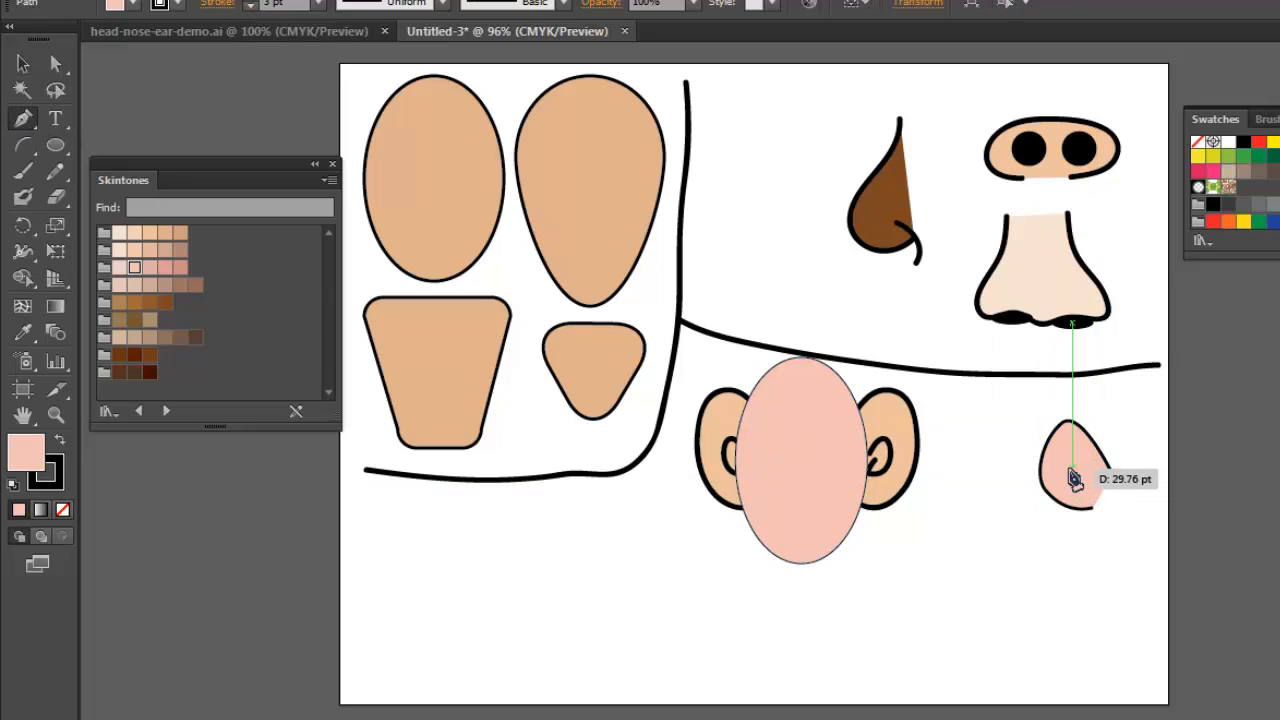
click(1065, 464)
click(1084, 490)
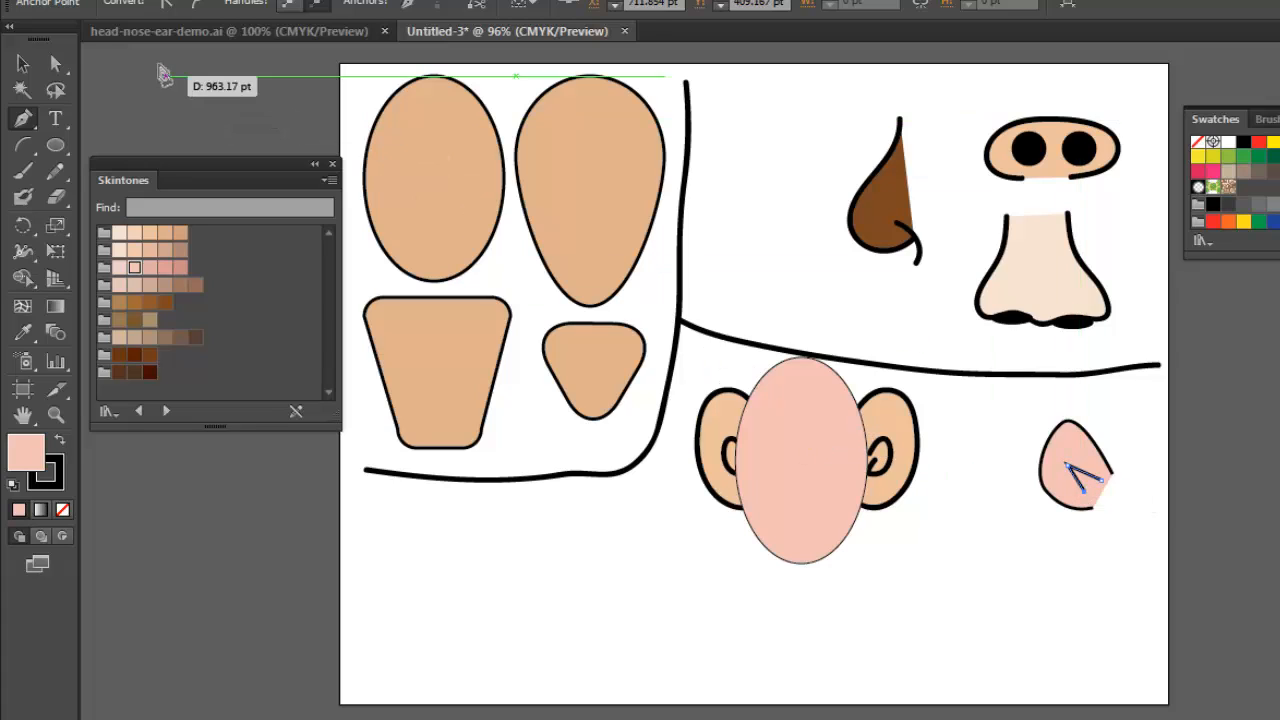
click(22, 63)
click(1080, 594)
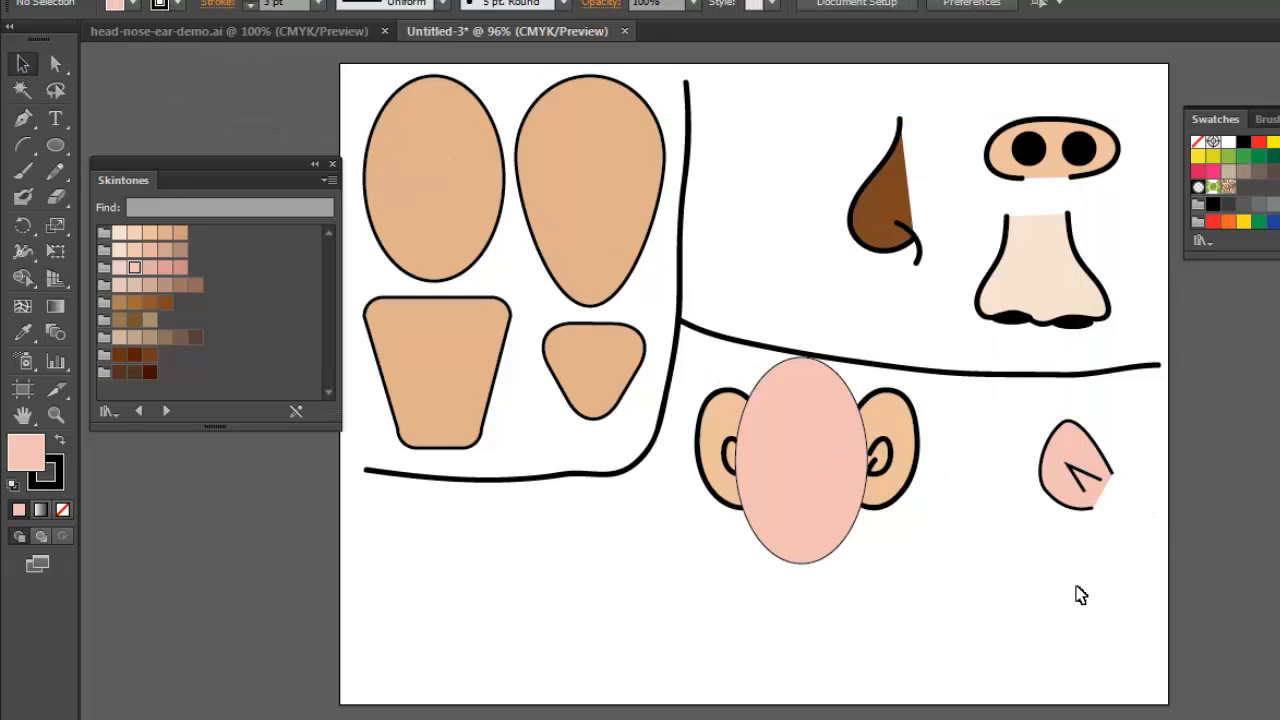
- Group the pointed ear with its V-shaped fold and move the group left, closer to the pink head
drag(1008, 426, 1168, 566)
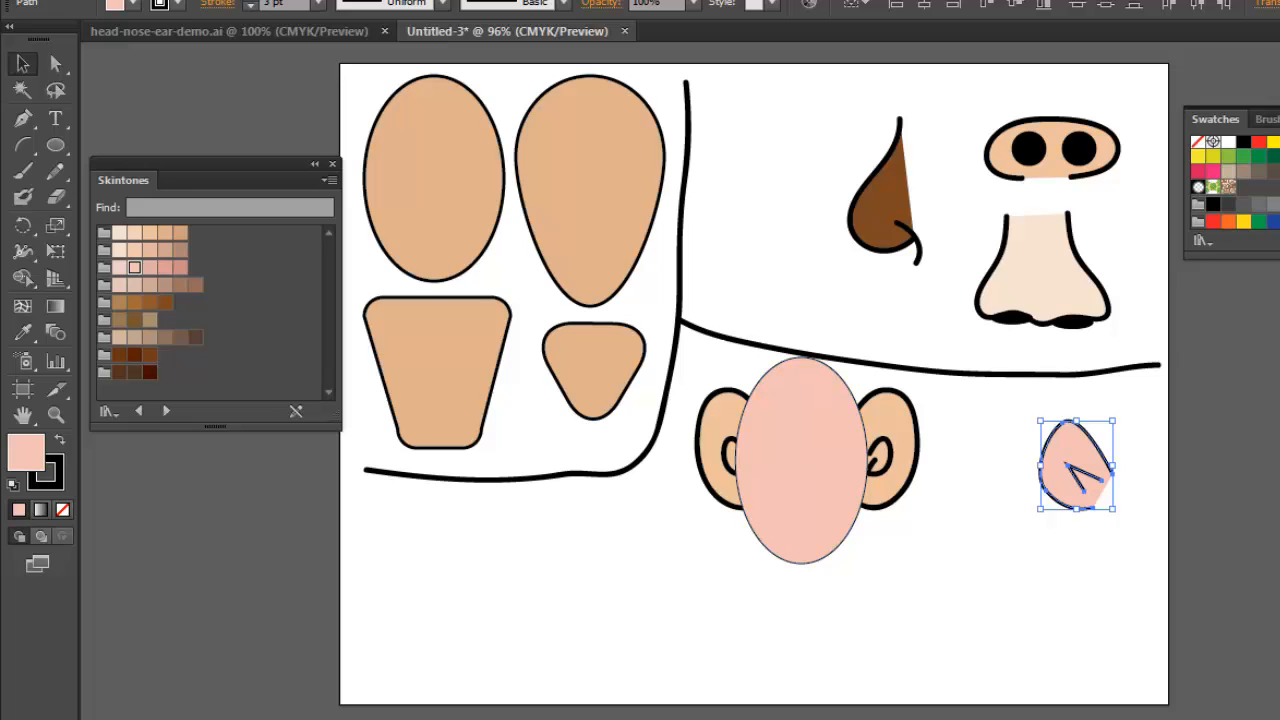
click(195, 2)
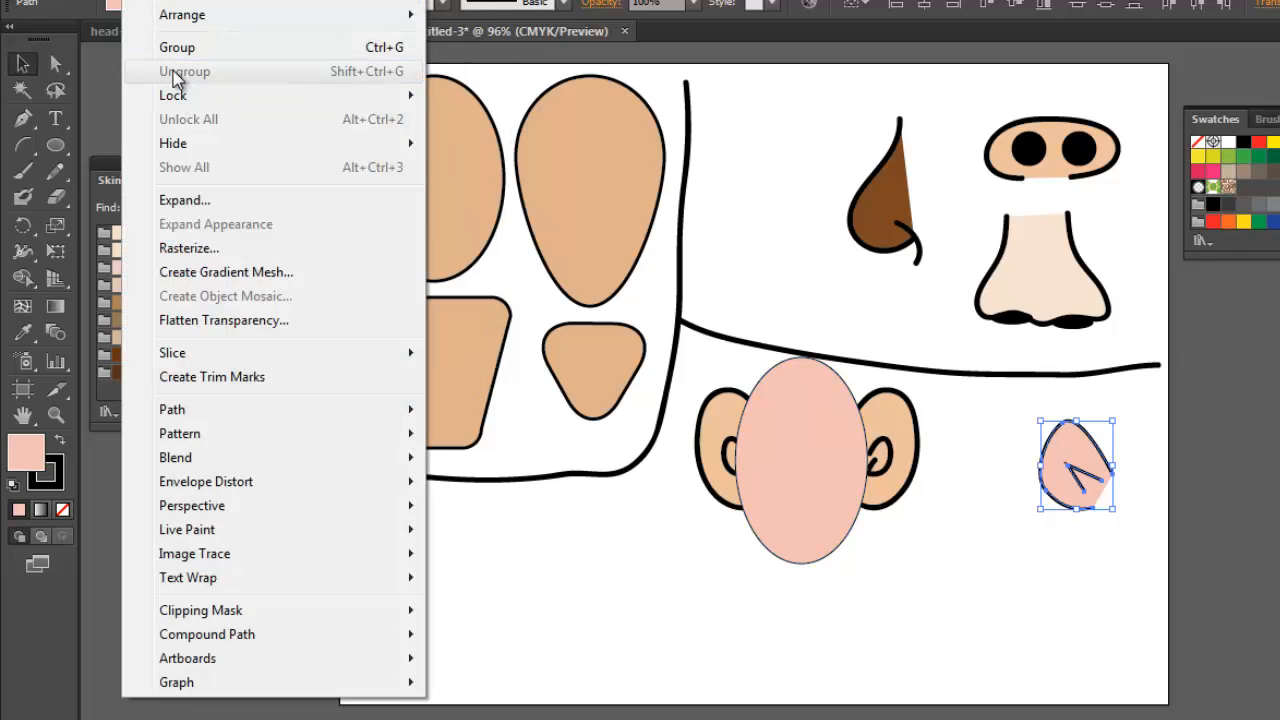
click(175, 48)
click(1082, 532)
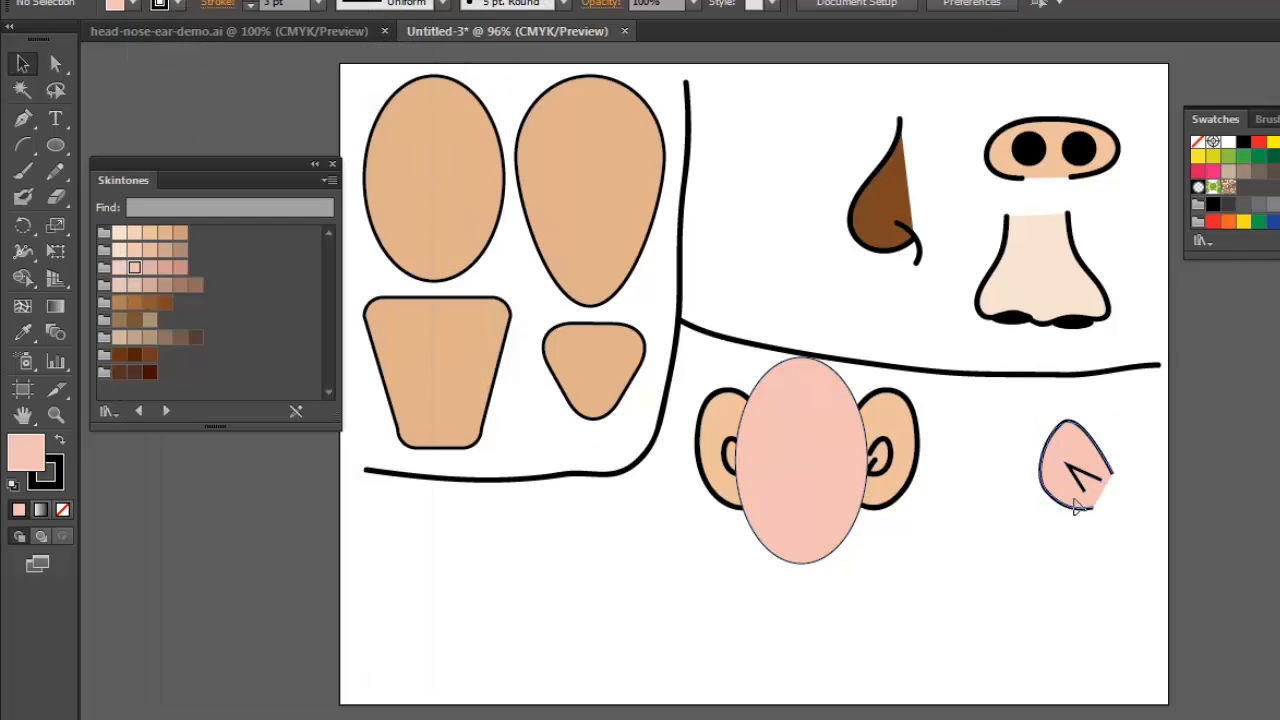
drag(1077, 506, 1018, 498)
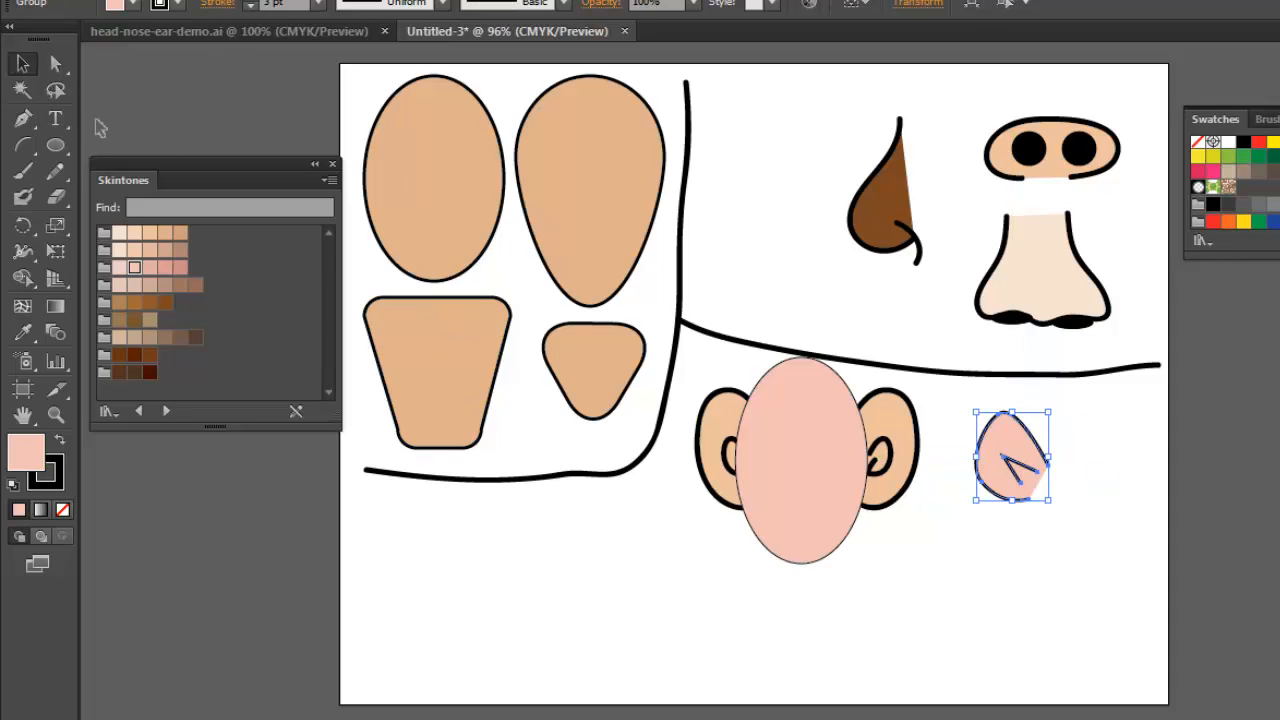
- Review the reference sheet's ears and animal heads, and move the pink ellipse slightly down between the two peach ears
click(244, 31)
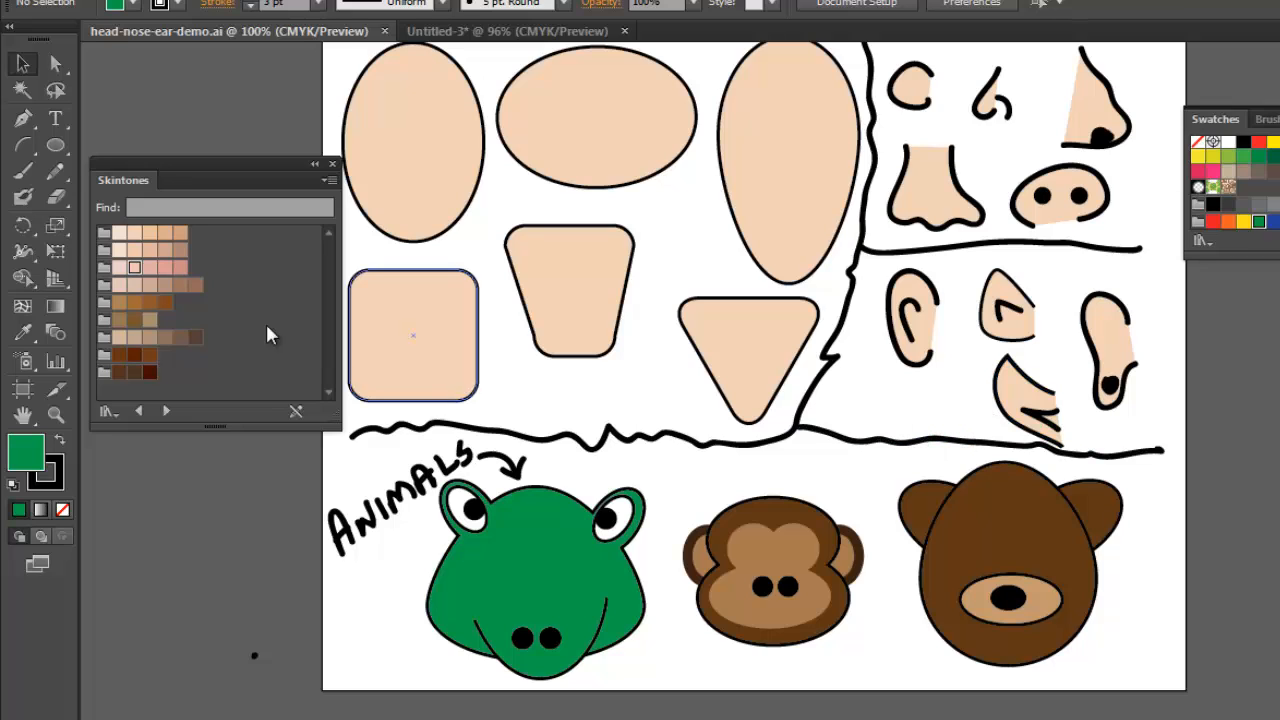
click(530, 31)
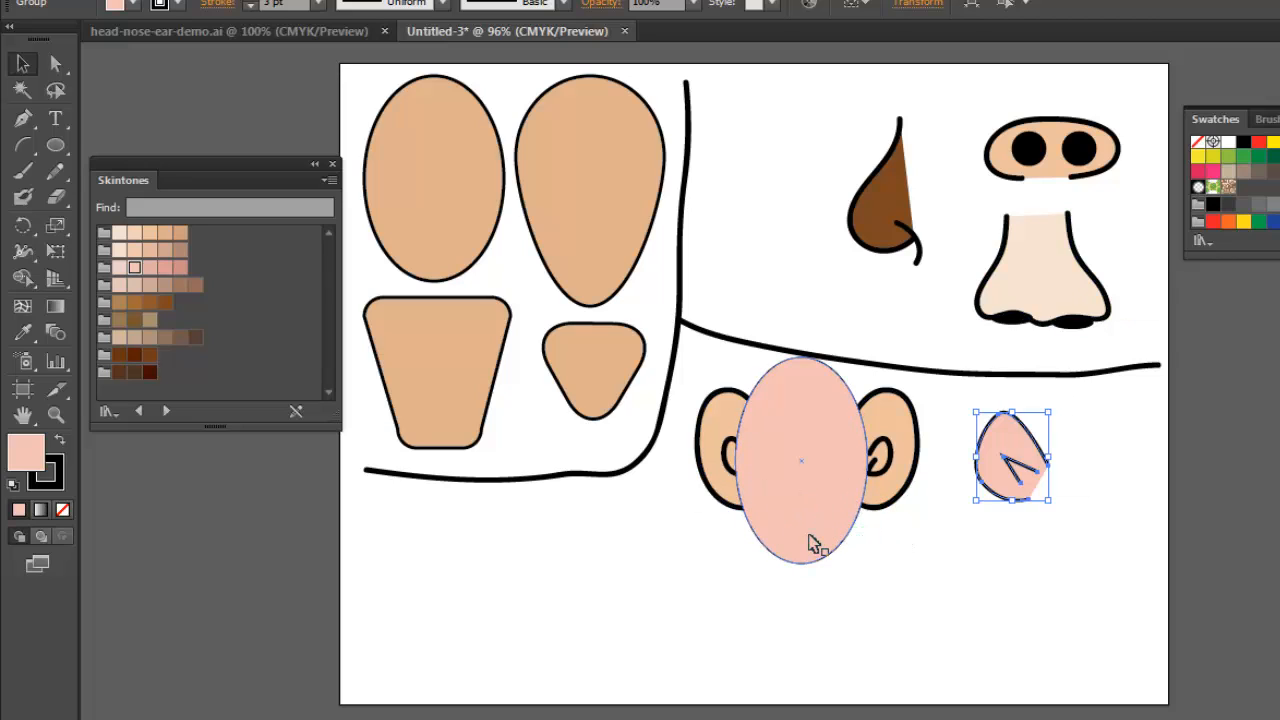
drag(810, 541, 815, 555)
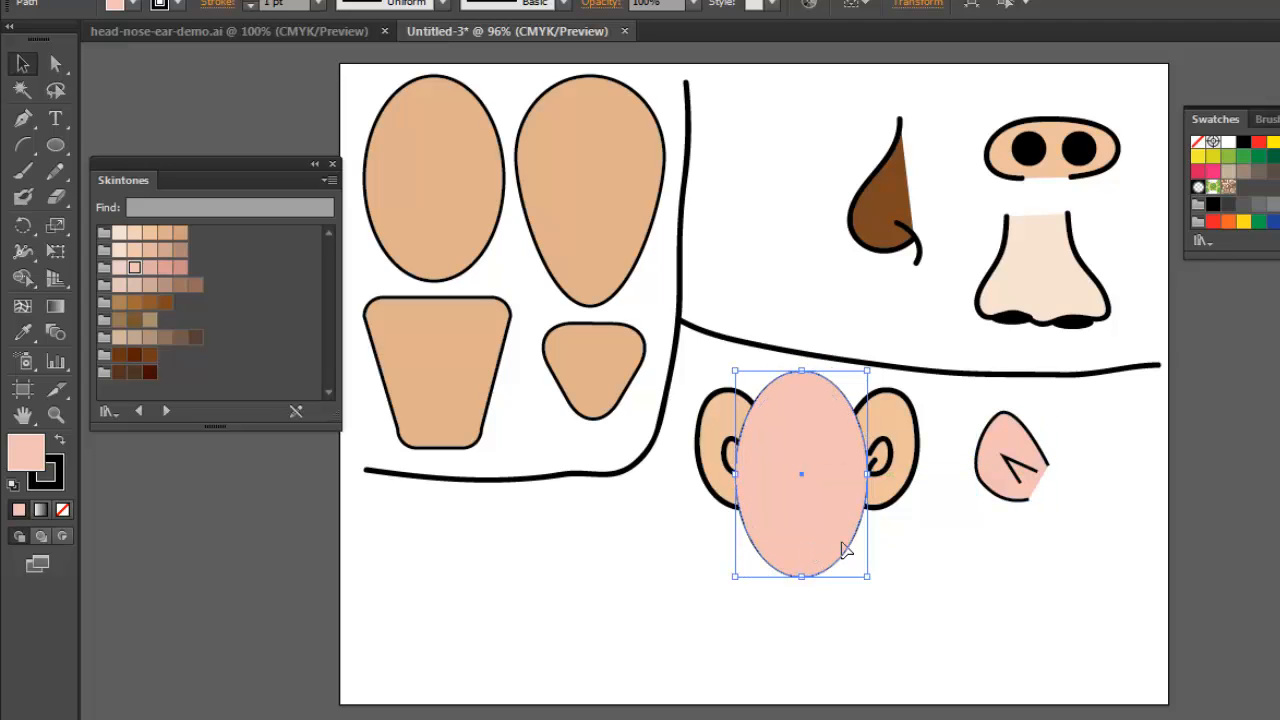
- Prepare to save the document on Local Disk (E:) as head-nose-ear in Adobe Illustrator (*.AI) format, and cancel the save
click(58, 1)
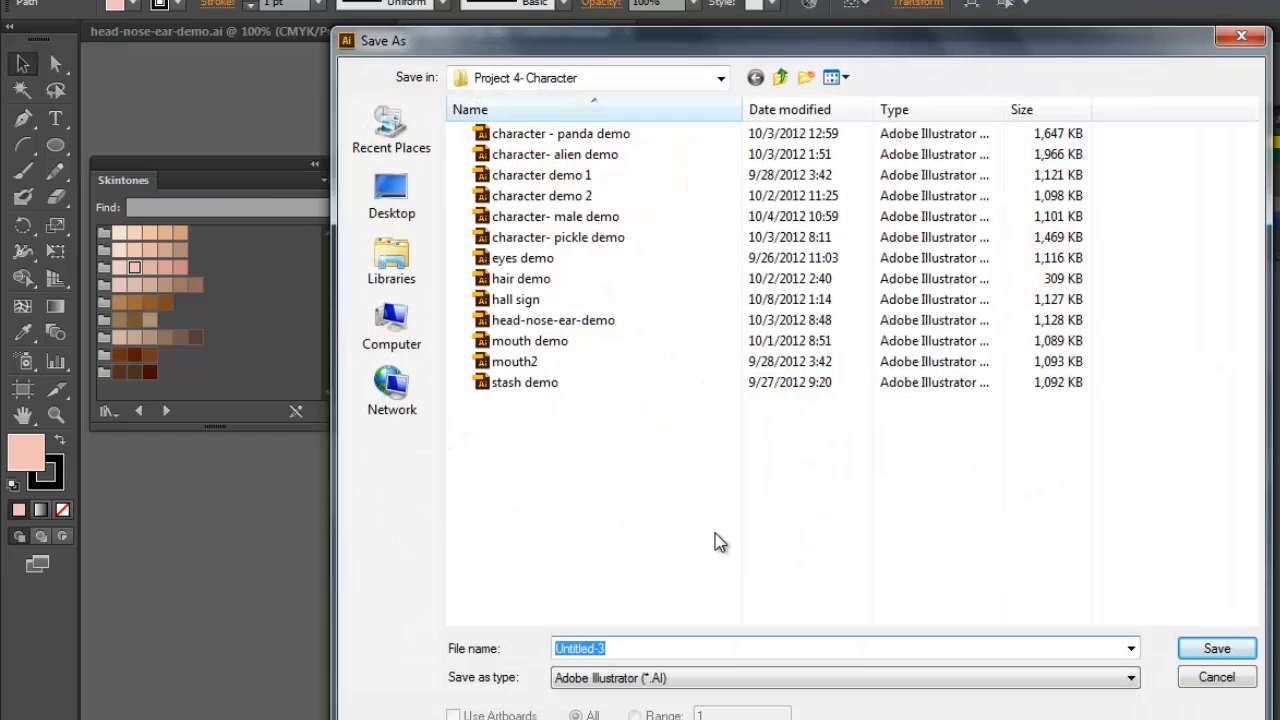
click(398, 332)
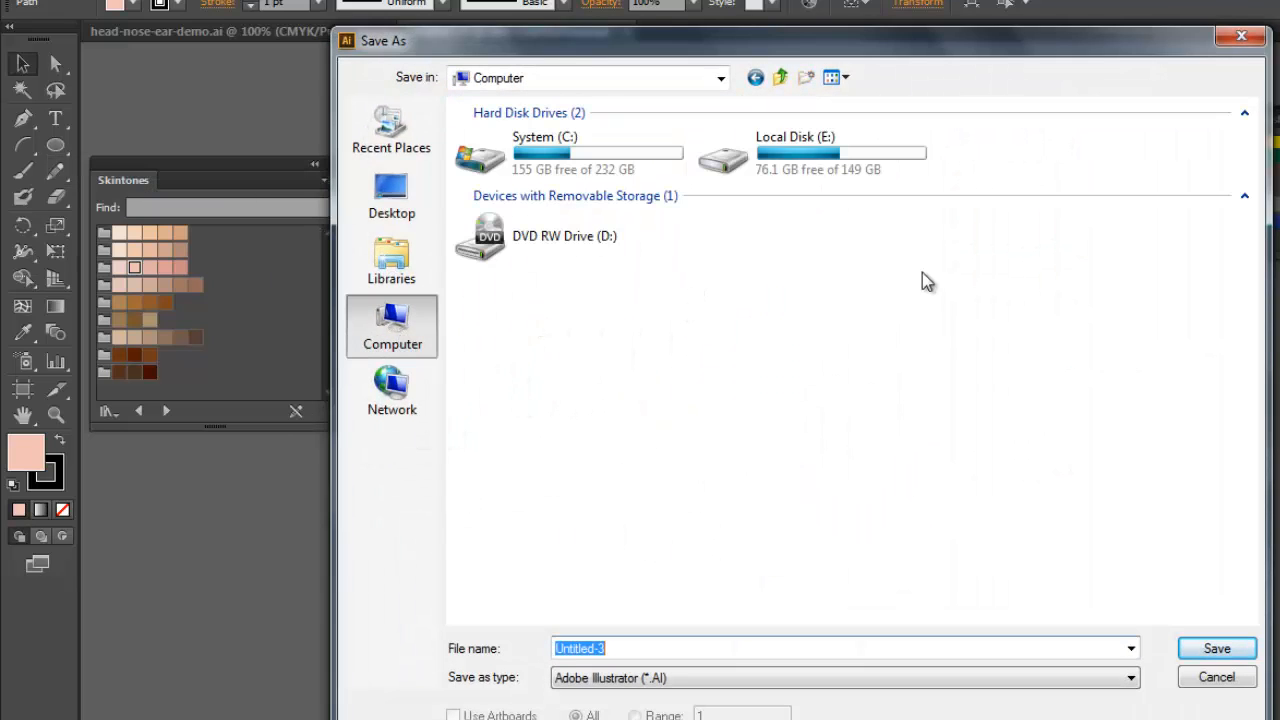
double_click(812, 150)
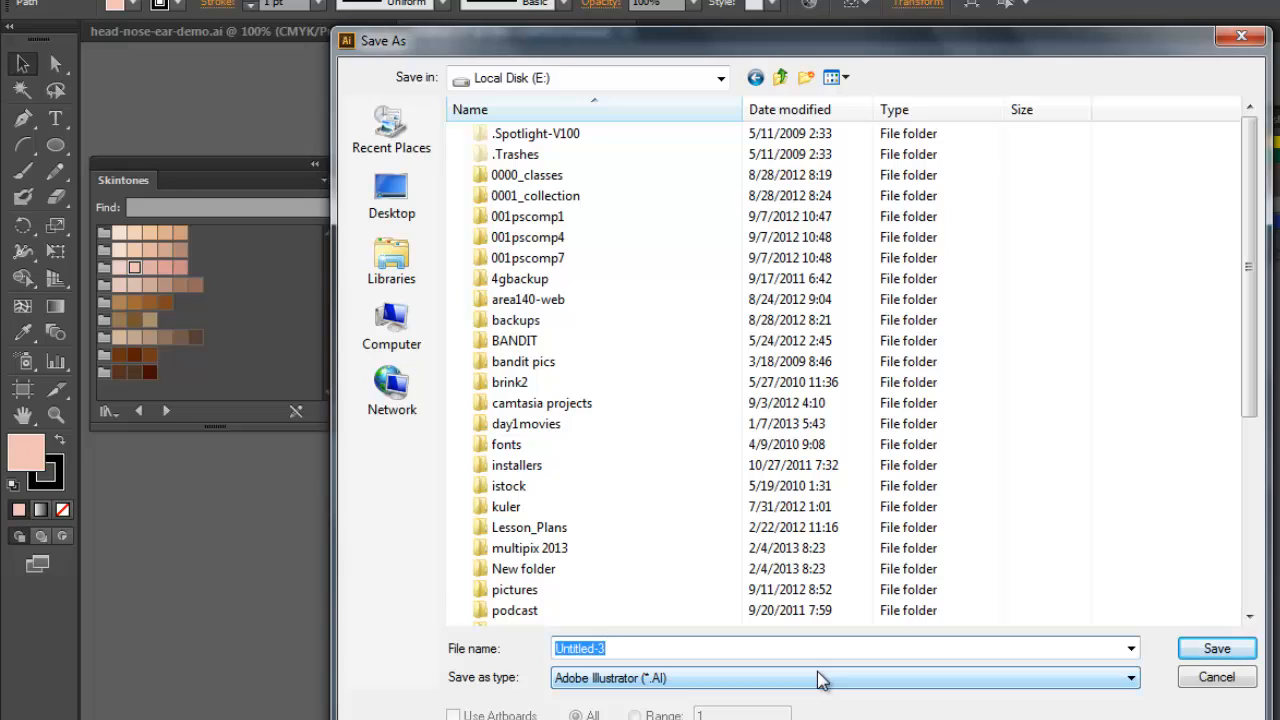
text(head-nose-ear)
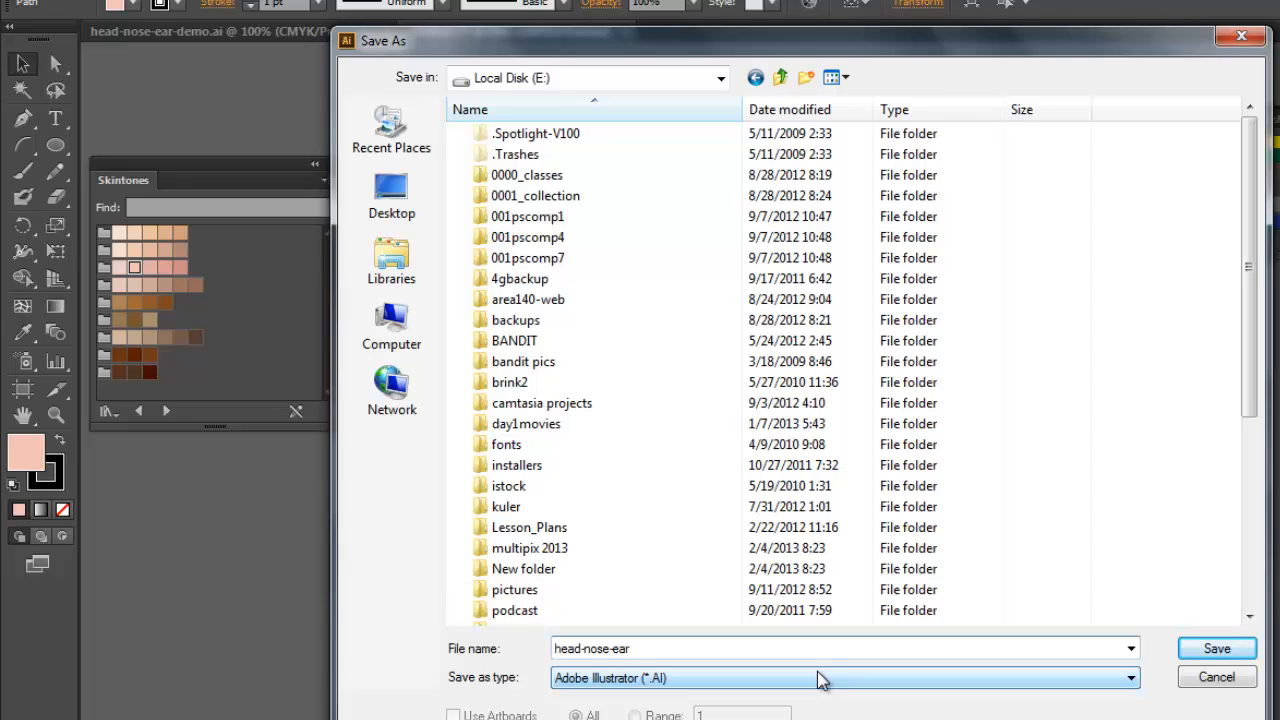
click(818, 680)
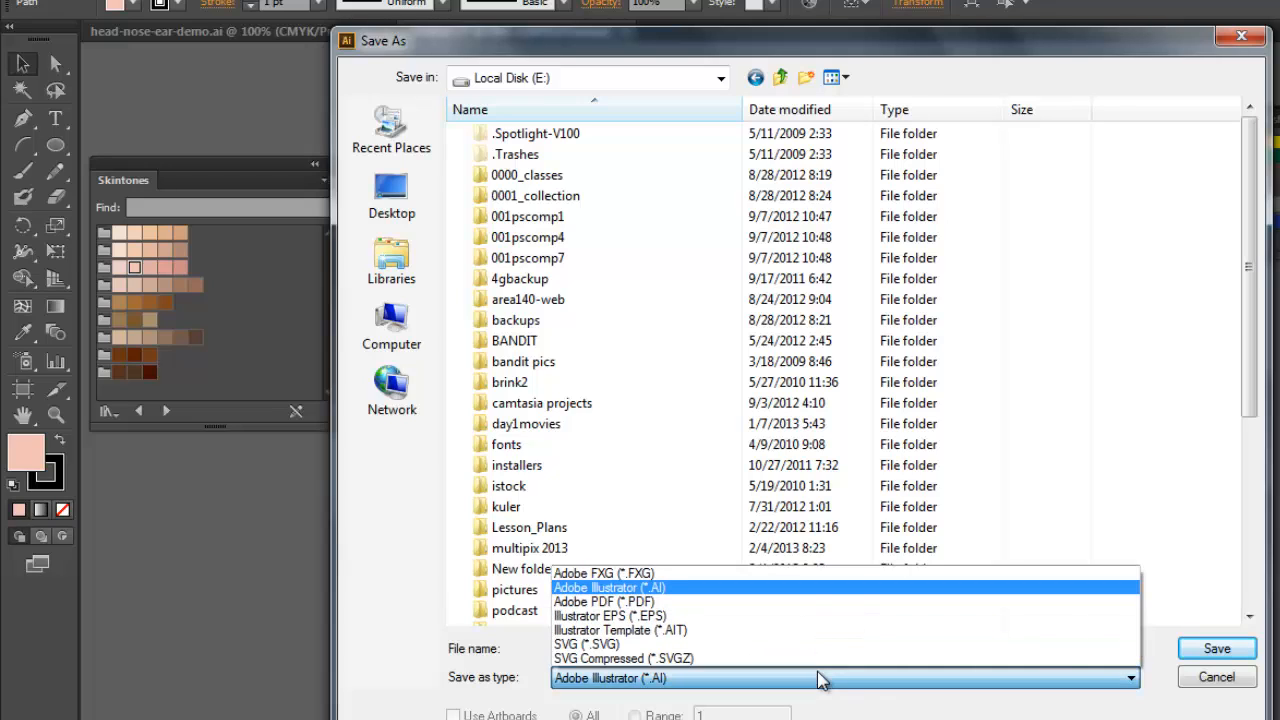
click(1240, 684)
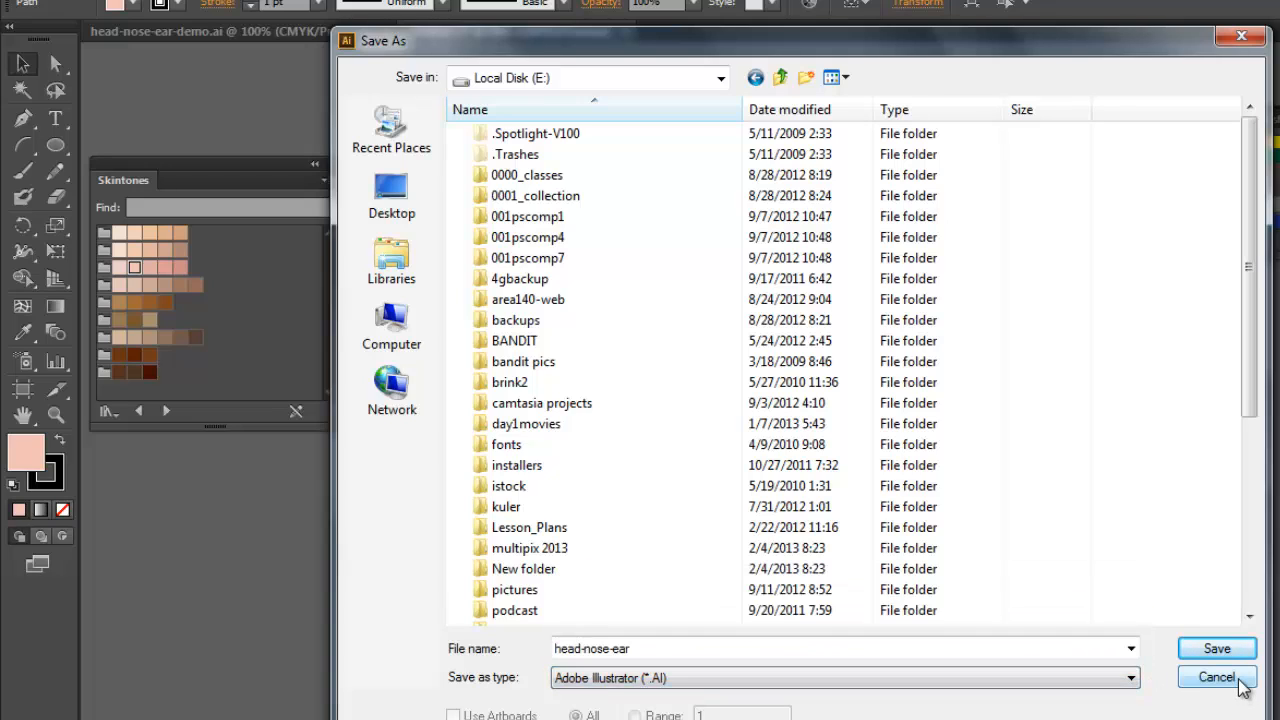
click(1216, 678)
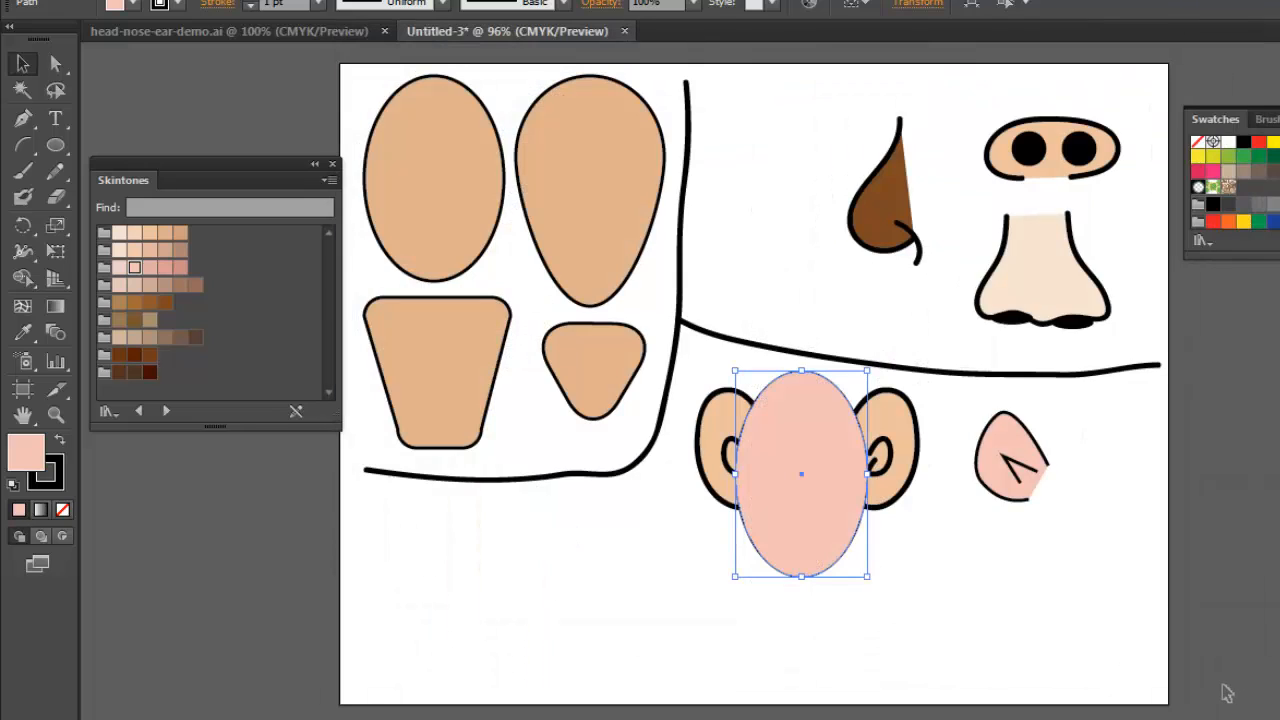